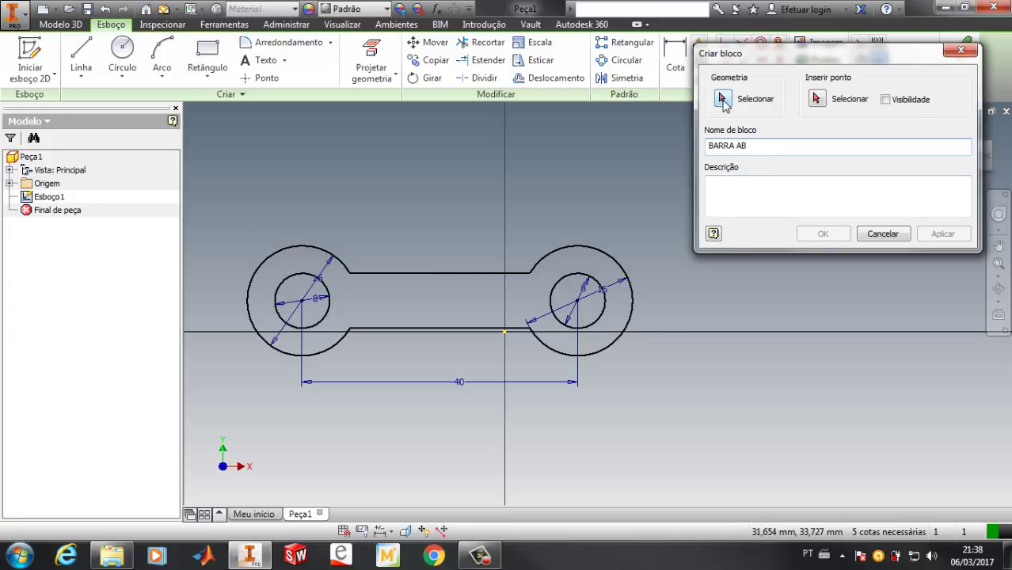
# Create the sketch block BARRA AB from all the geometry of the 40 mm bar
pyautogui.click(722, 100)
pyautogui.moveTo(219, 217)
pyautogui.mouseDown()
pyautogui.moveTo(373, 384)
pyautogui.moveTo(668, 394)
pyautogui.mouseUp()
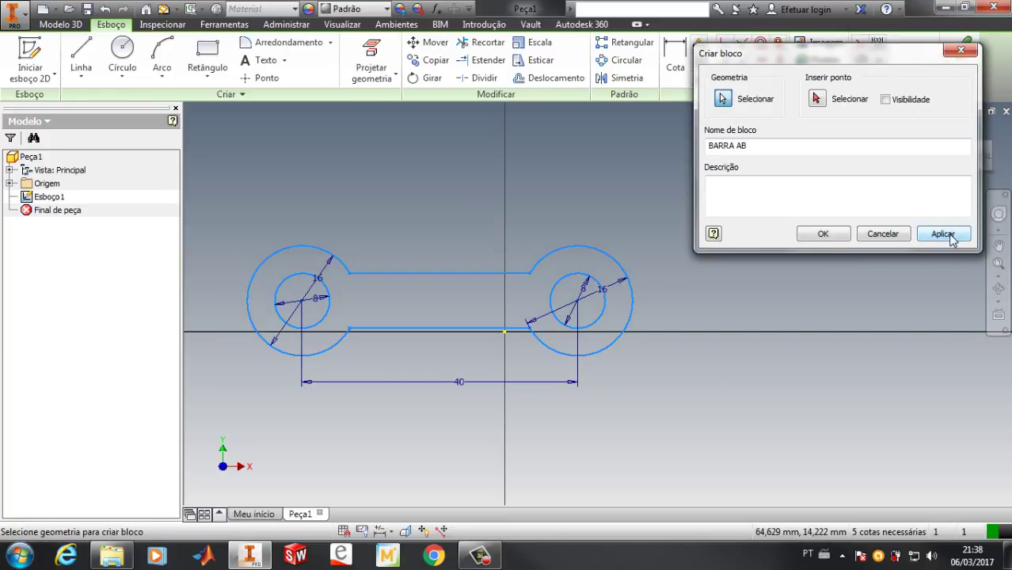
pyautogui.click(948, 237)
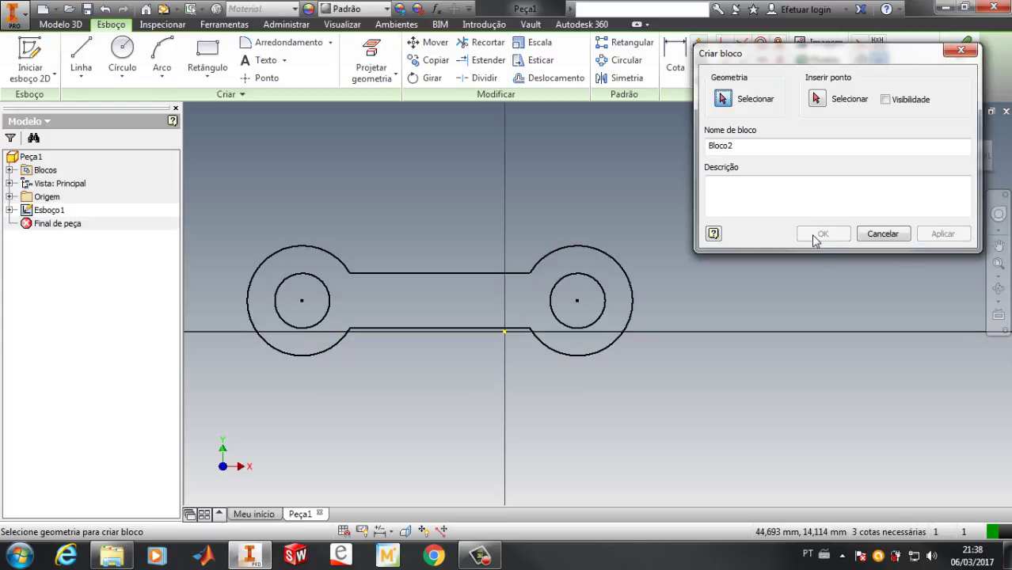
pyautogui.click(959, 53)
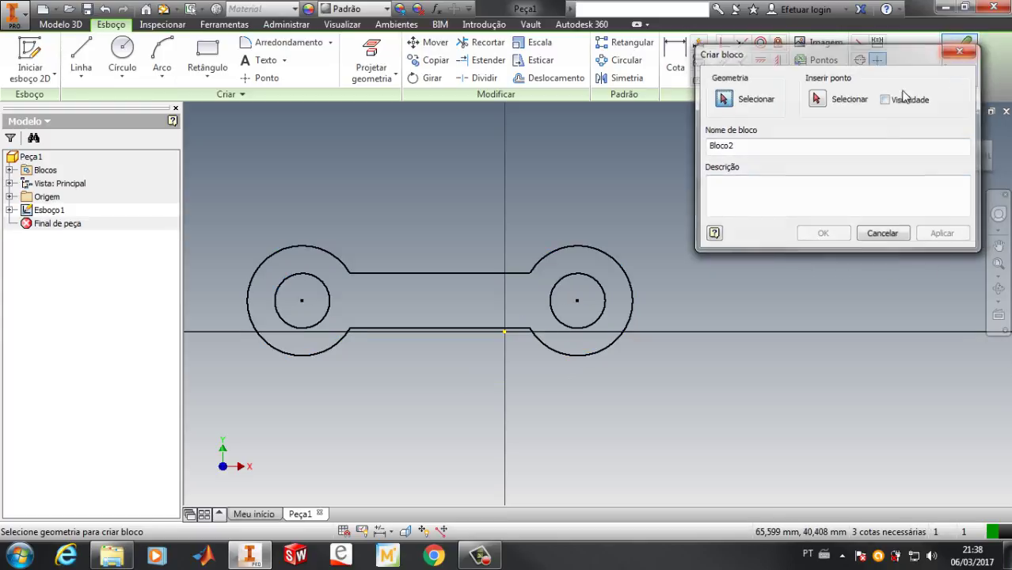
# Move the BARRA AB block away from its drawn position to a free area below and left of the sketch origin
pyautogui.moveTo(420, 279)
pyautogui.mouseDown()
pyautogui.moveTo(406, 241)
pyautogui.moveTo(373, 209)
pyautogui.moveTo(342, 202)
pyautogui.mouseUp()
pyautogui.scroll(-5, 372, 240)
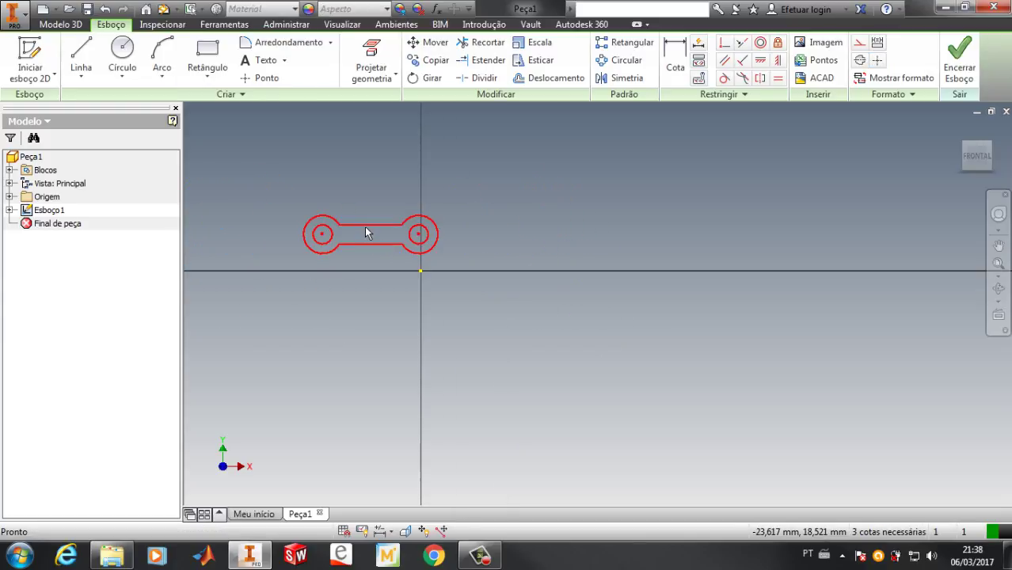
pyautogui.moveTo(356, 242); pyautogui.dragTo(246, 342)
pyautogui.scroll(-3, 328, 338)
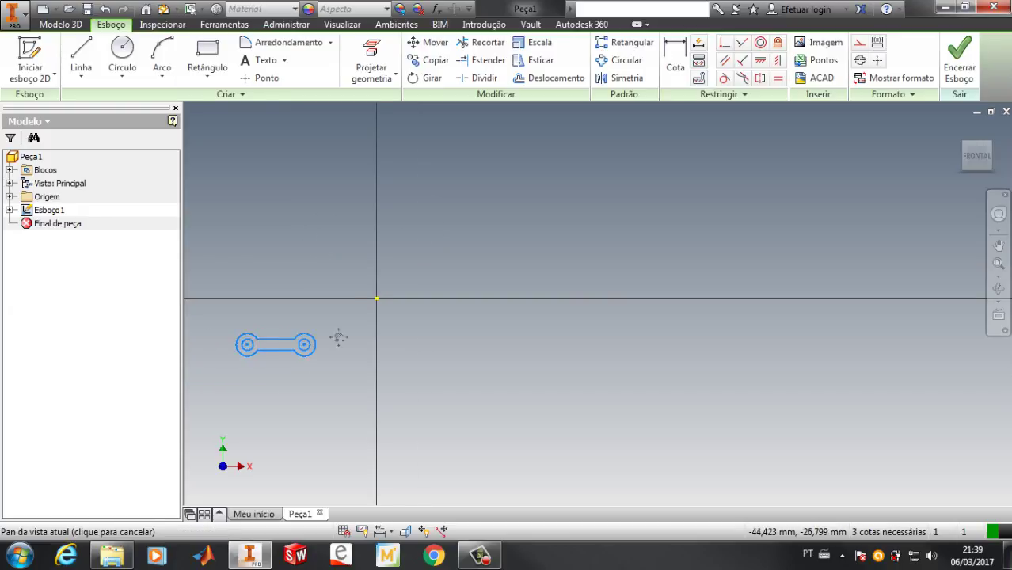
pyautogui.moveTo(336, 336); pyautogui.dragTo(499, 335, button='middle')
pyautogui.moveTo(439, 335); pyautogui.dragTo(376, 332)
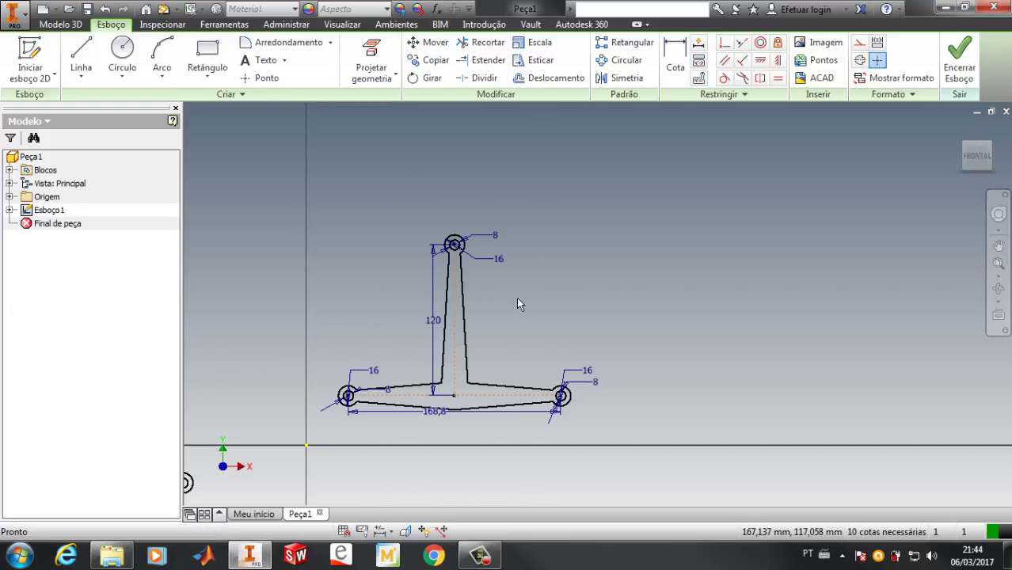
# Create a sketch block named BARRA BCE from all the geometry of the inverted T-shaped link
pyautogui.click(236, 95)
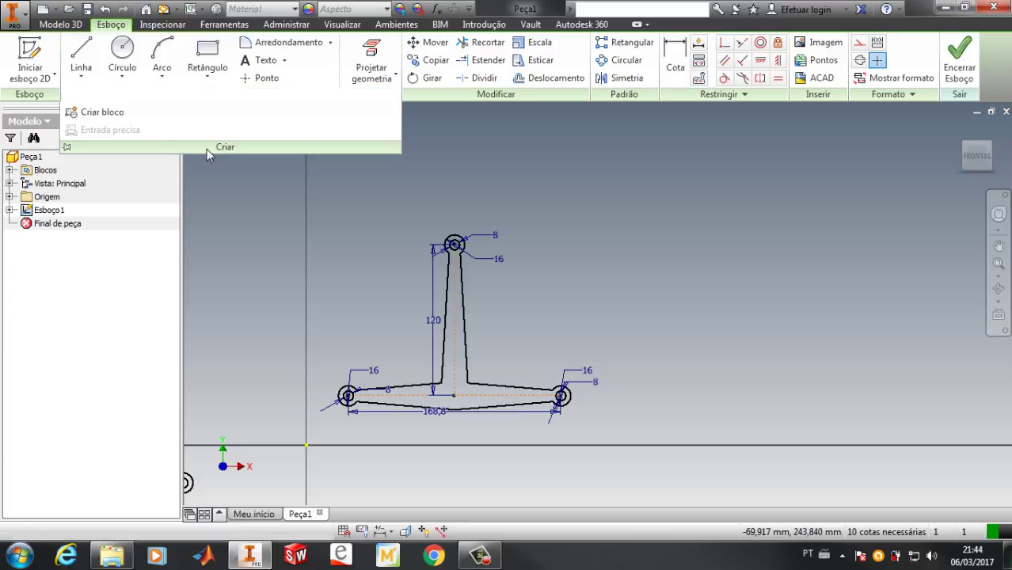
pyautogui.click(101, 114)
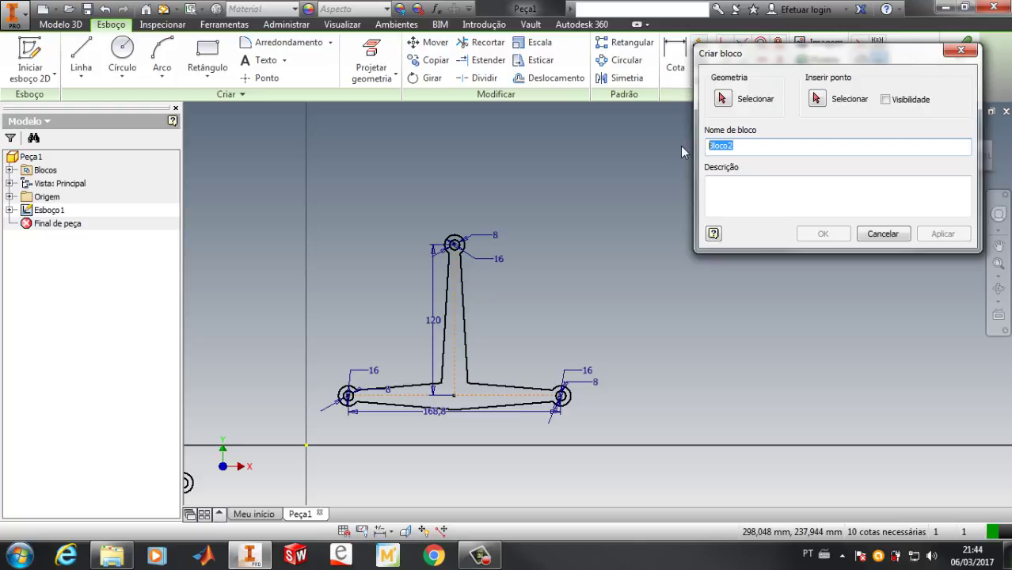
pyautogui.write('BR')
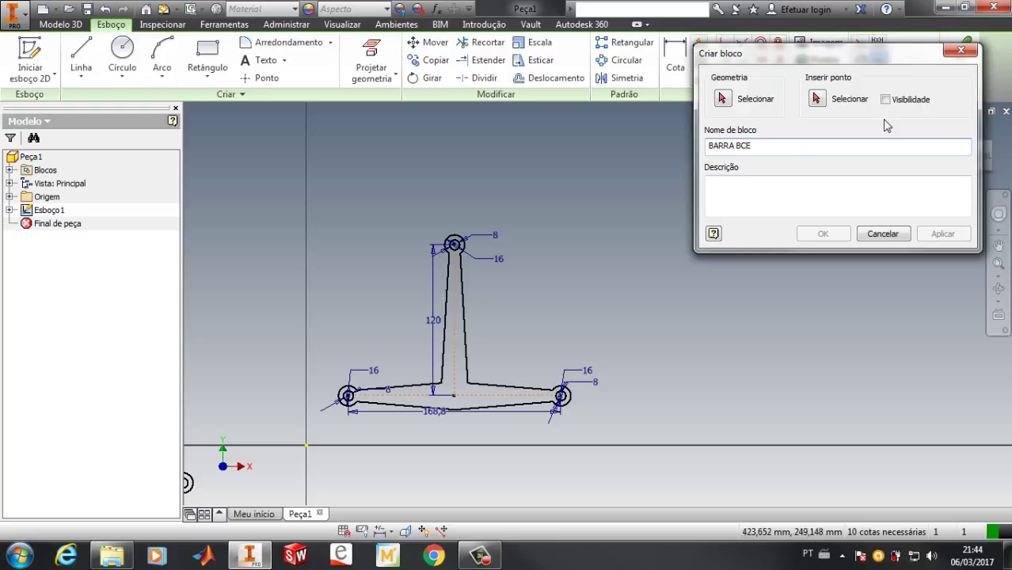
pyautogui.click(722, 99)
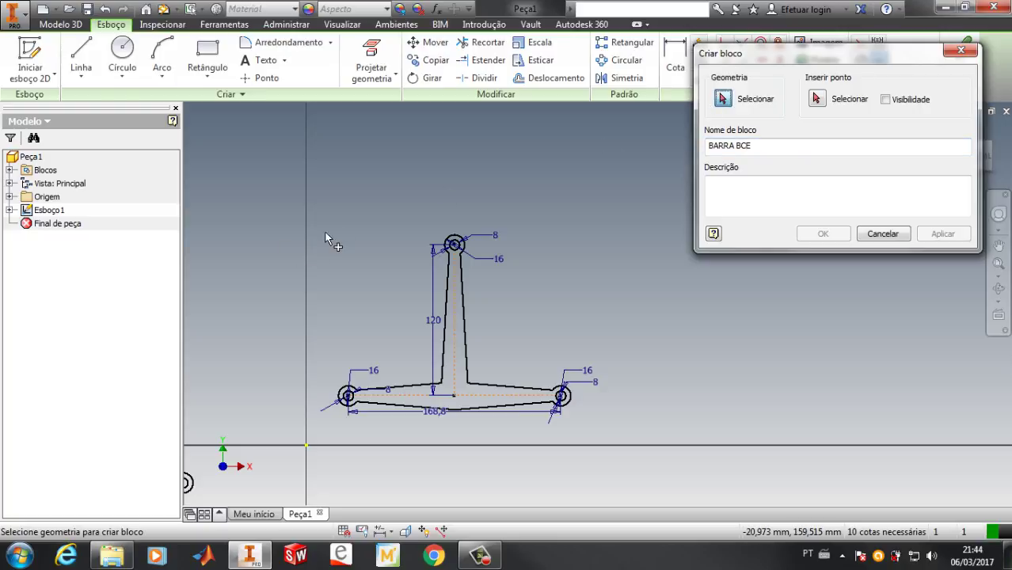
pyautogui.moveTo(319, 215)
pyautogui.mouseDown()
pyautogui.moveTo(462, 412)
pyautogui.moveTo(610, 437)
pyautogui.mouseUp()
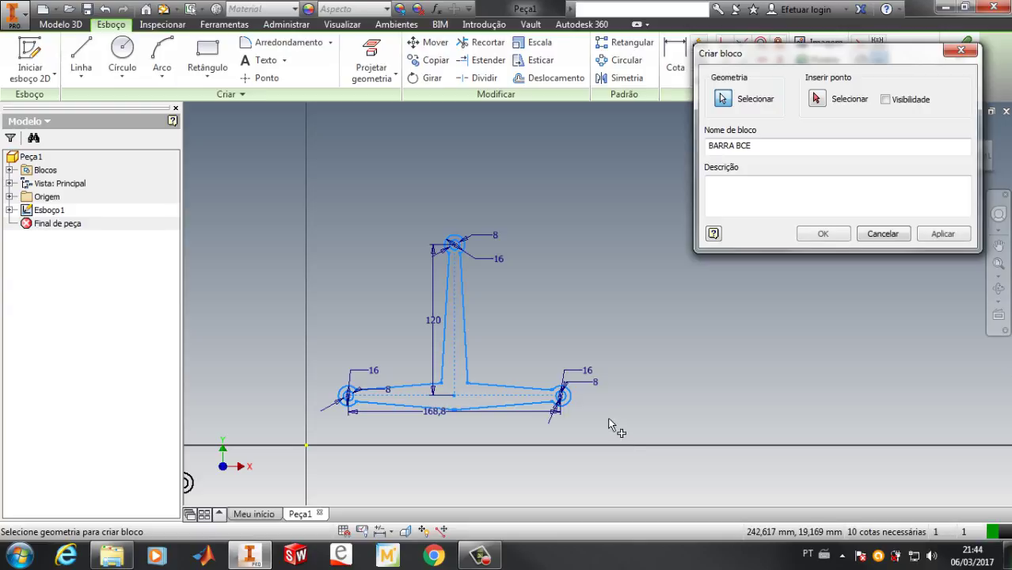
pyautogui.click(942, 235)
pyautogui.press('Escape')
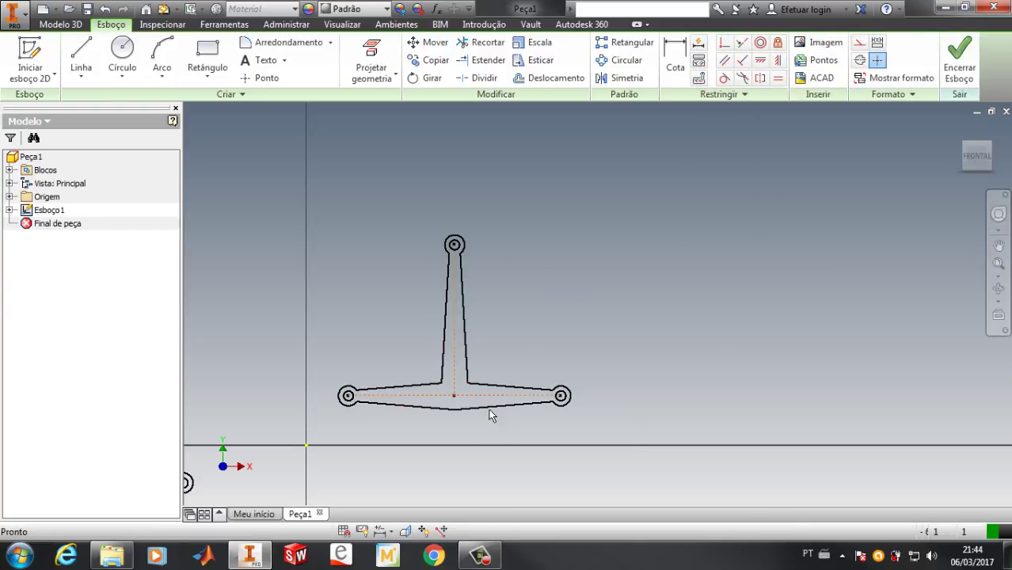
# Move the BARRA BCE block up and to the right, farther from the sketch origin
pyautogui.moveTo(488, 408)
pyautogui.mouseDown()
pyautogui.moveTo(597, 268)
pyautogui.moveTo(594, 317)
pyautogui.mouseUp()
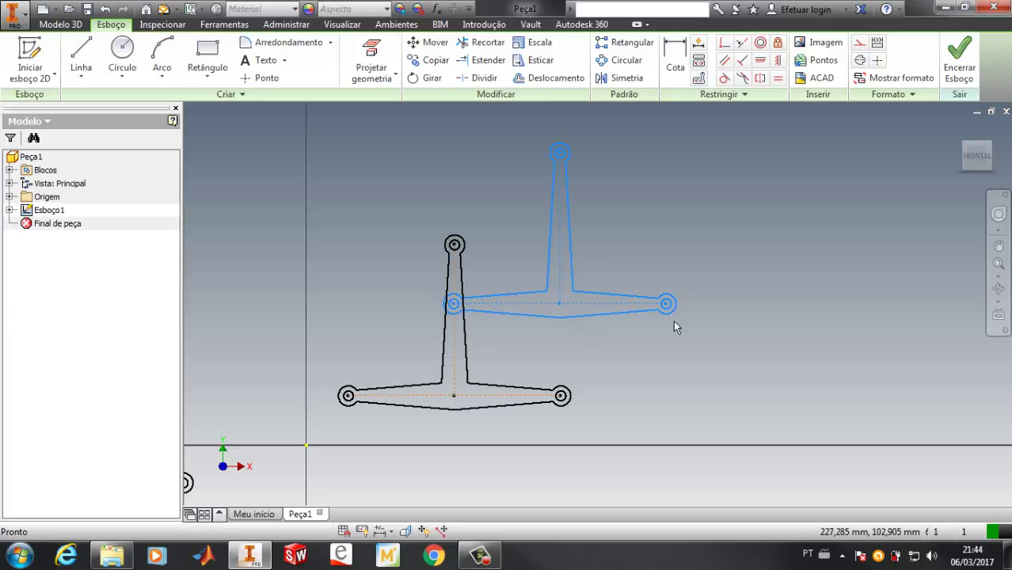
pyautogui.moveTo(673, 321); pyautogui.dragTo(672, 323)
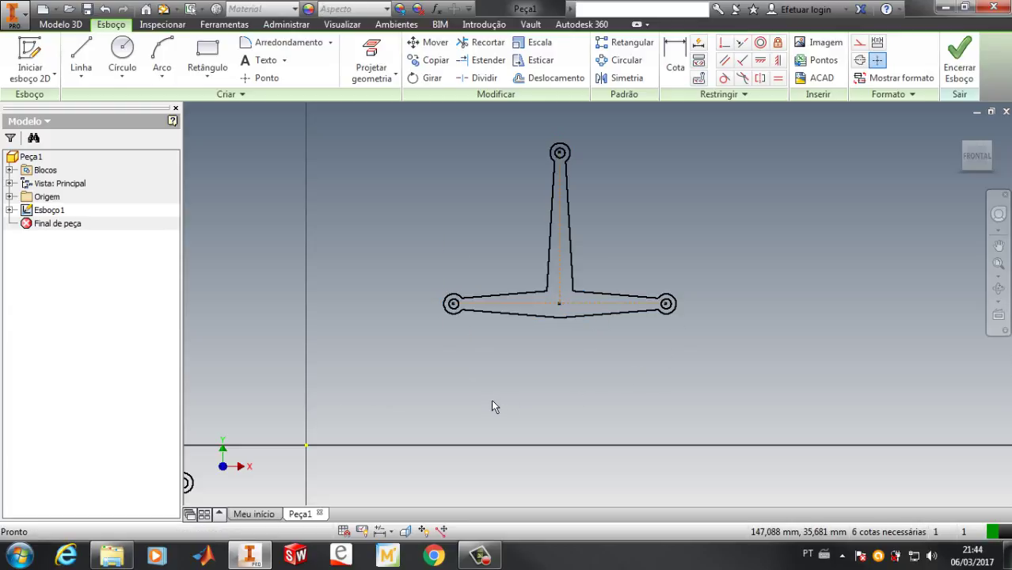
pyautogui.scroll(-2, 491, 401)
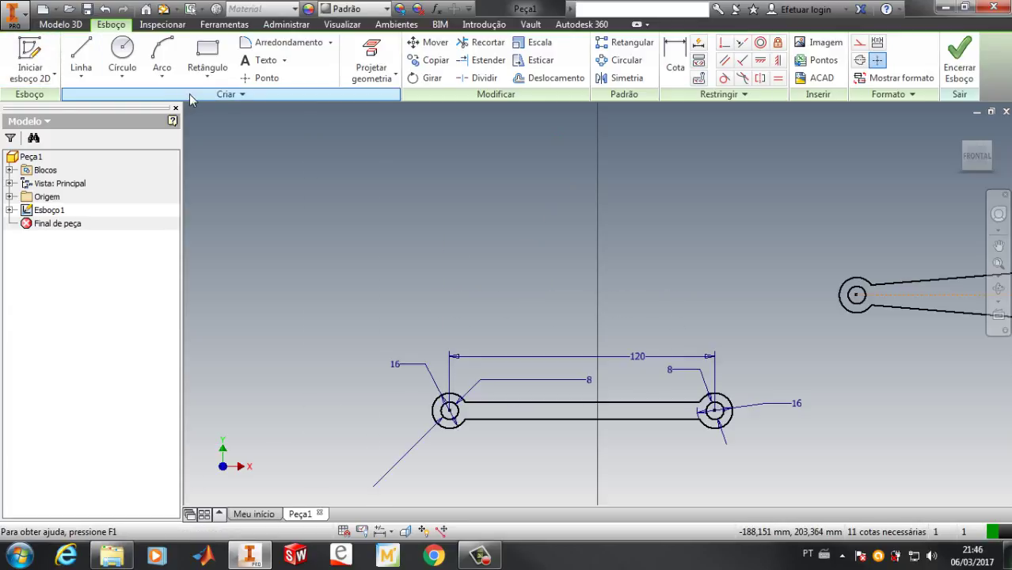
# Create a sketch block named BARRA CD from all the geometry of the dimensioned 120 mm bar
pyautogui.click(222, 94)
pyautogui.click(110, 112)
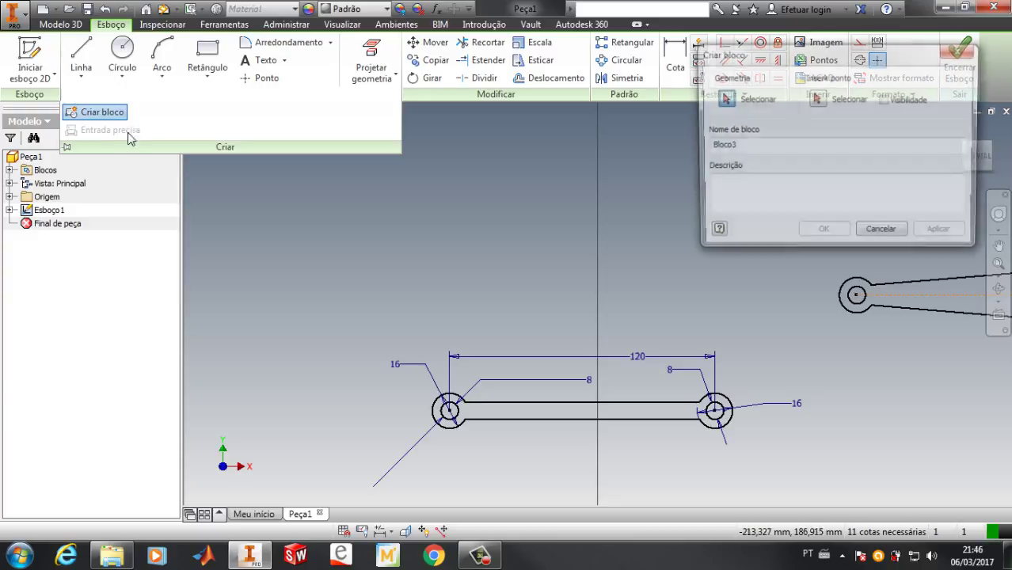
pyautogui.doubleClick(764, 149)
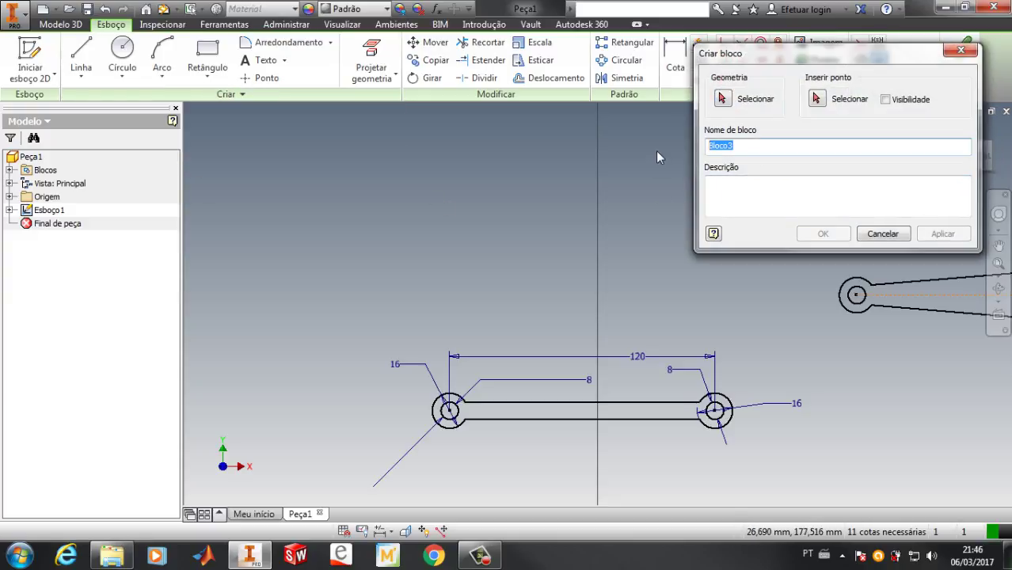
pyautogui.write('BARRA CD')
pyautogui.click(722, 100)
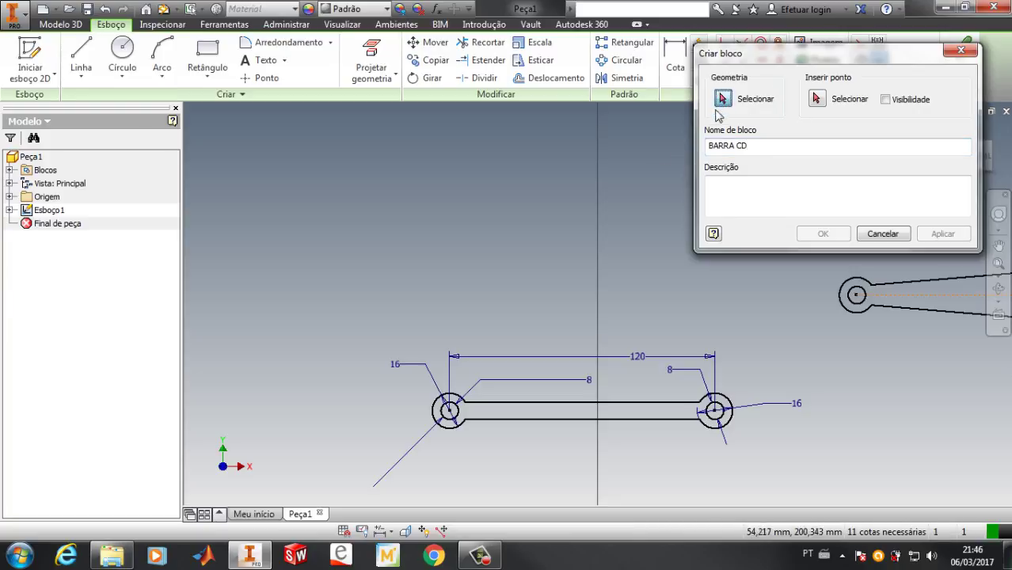
pyautogui.moveTo(413, 381)
pyautogui.mouseDown()
pyautogui.moveTo(494, 429)
pyautogui.moveTo(776, 454)
pyautogui.mouseUp()
pyautogui.click(945, 233)
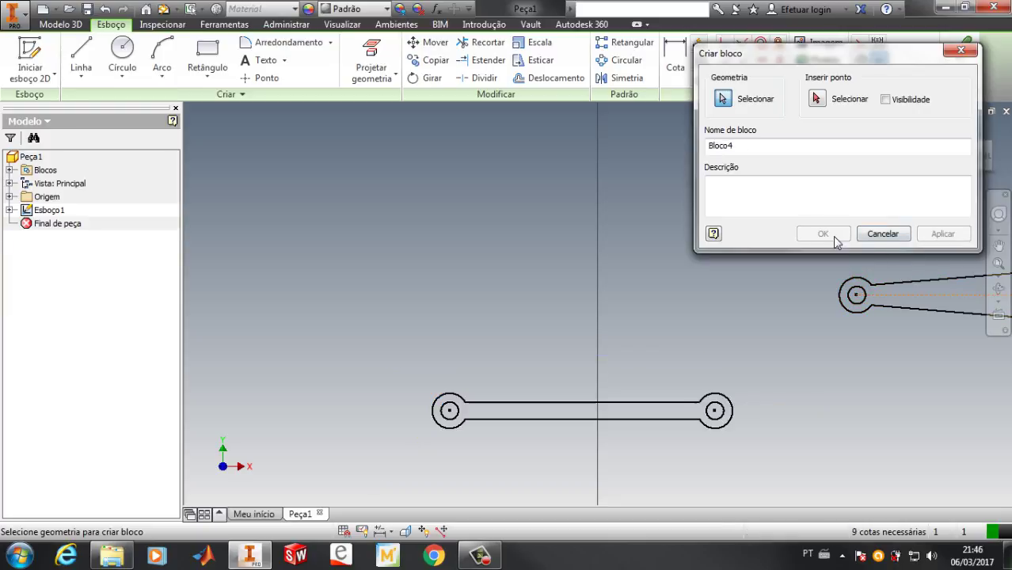
pyautogui.click(960, 50)
# Create a sketch block named BARRA EF from all the geometry of the 93,2 mm bar
pyautogui.scroll(-3, 407, 311)
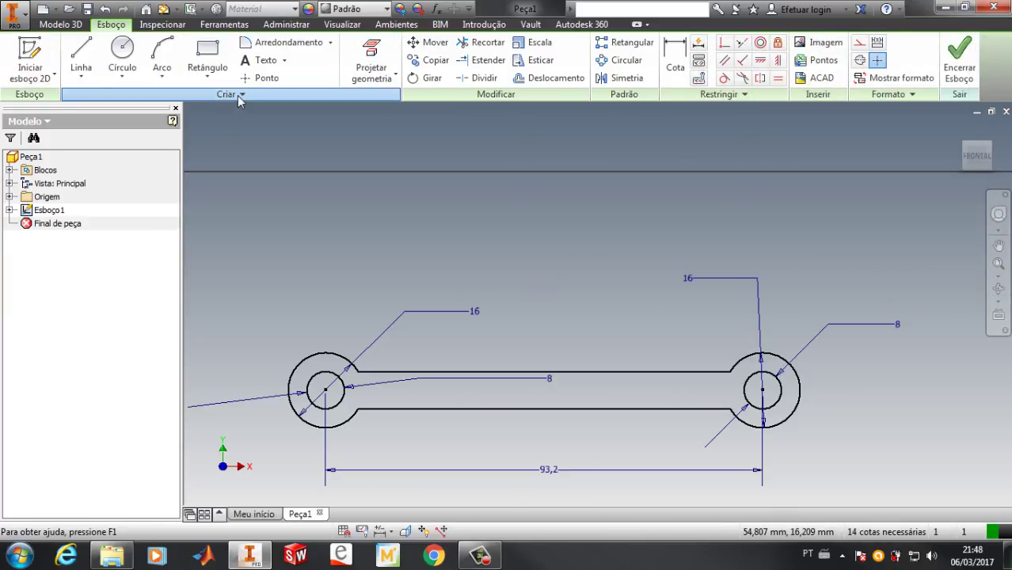
pyautogui.click(237, 95)
pyautogui.click(99, 112)
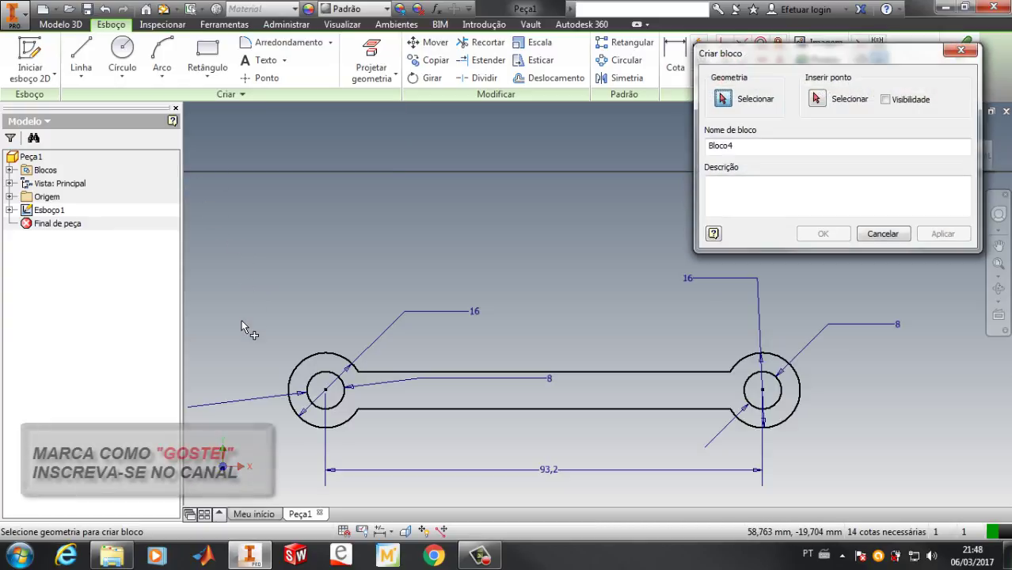
pyautogui.moveTo(250, 315)
pyautogui.mouseDown()
pyautogui.moveTo(576, 467)
pyautogui.moveTo(838, 472)
pyautogui.mouseUp()
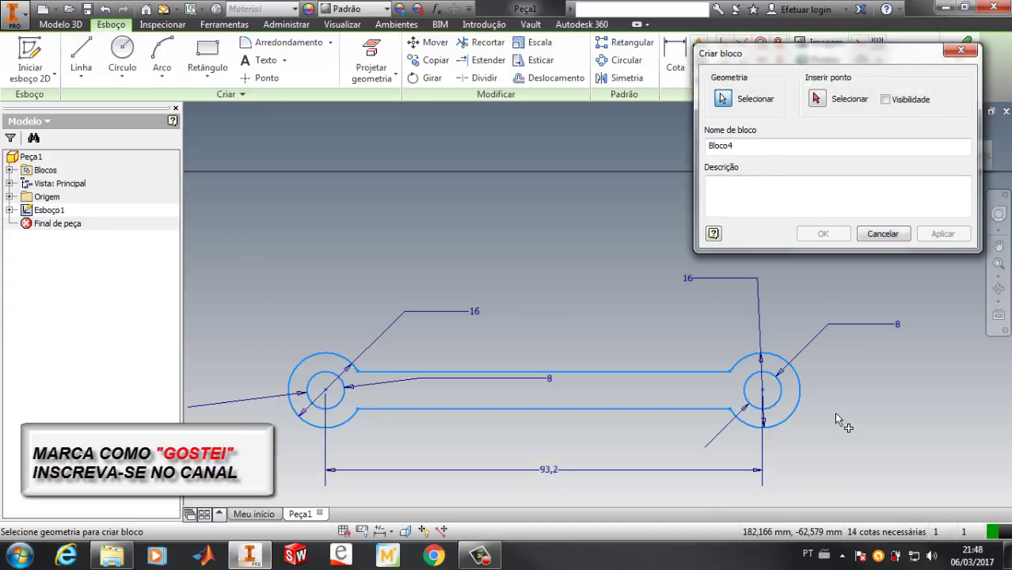
pyautogui.click(756, 148)
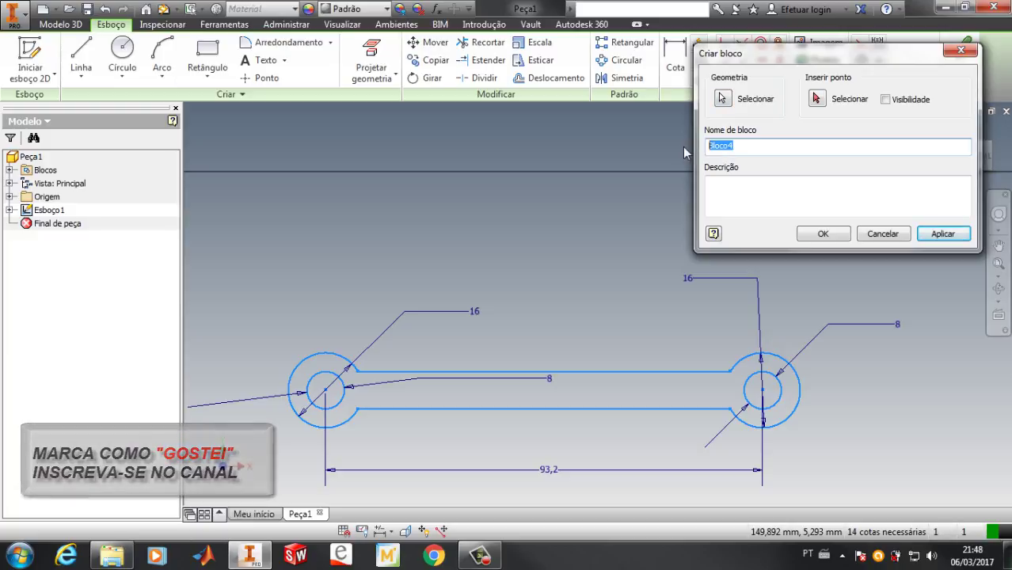
pyautogui.write('BARRA EF')
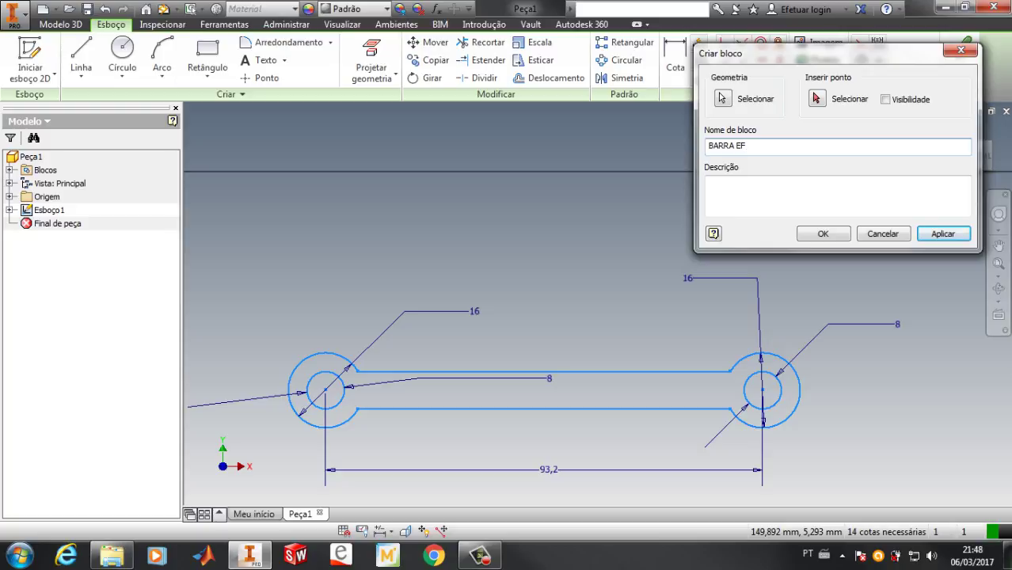
pyautogui.click(722, 99)
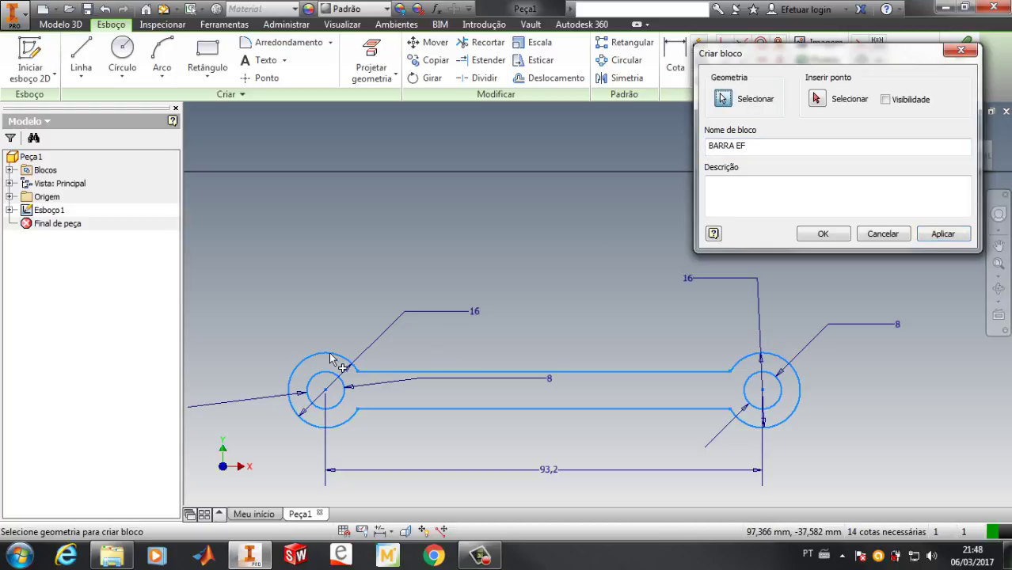
pyautogui.click(942, 235)
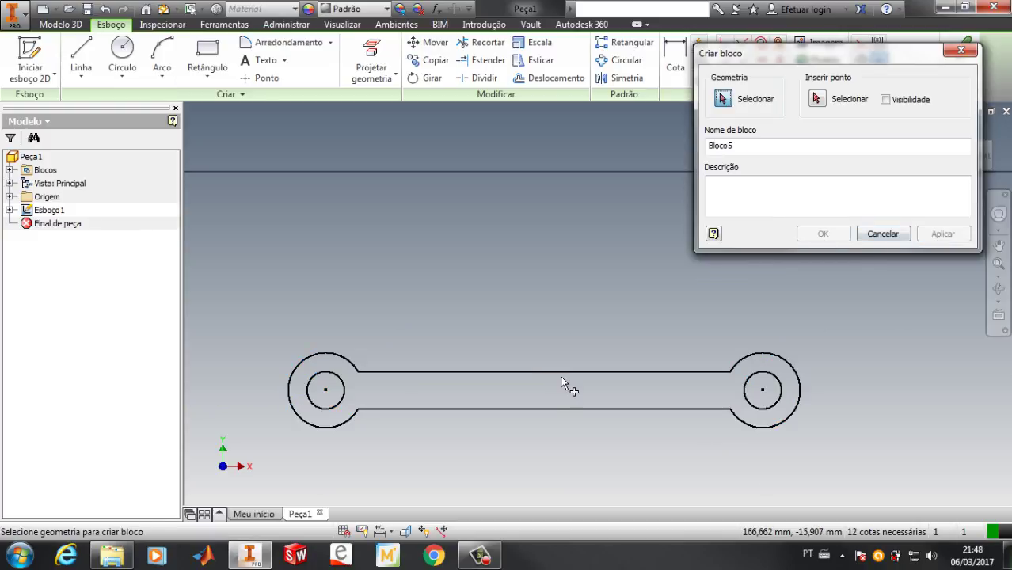
# Move the BARRA EF block above the sketch origin, just below the BARRA CD block
pyautogui.moveTo(561, 370); pyautogui.dragTo(529, 303)
pyautogui.press('Escape')
pyautogui.moveTo(576, 374)
pyautogui.mouseDown()
pyautogui.moveTo(497, 256)
pyautogui.moveTo(392, 175)
pyautogui.moveTo(335, 177)
pyautogui.mouseUp()
pyautogui.scroll(-5, 544, 281)
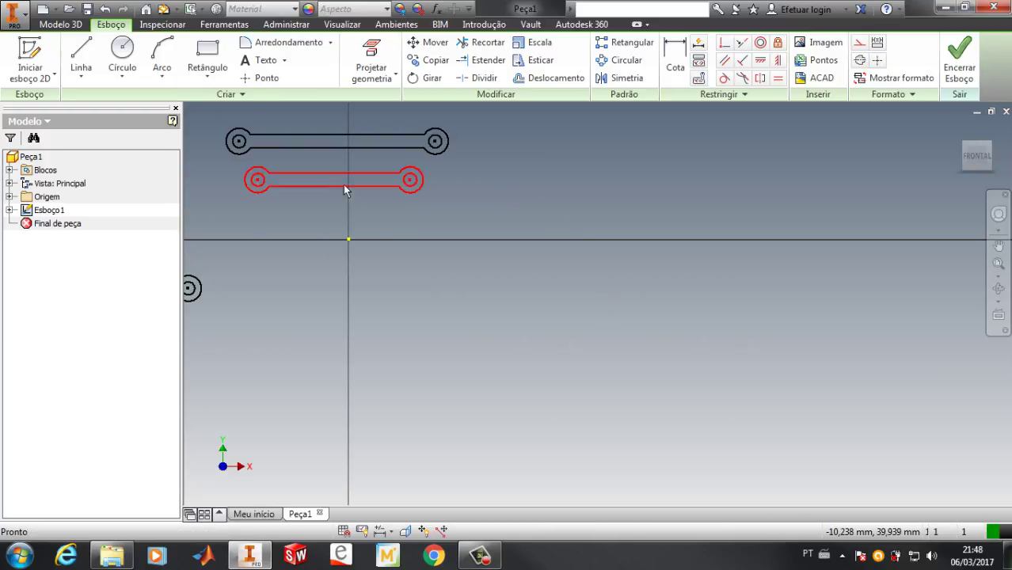
pyautogui.press('Escape')
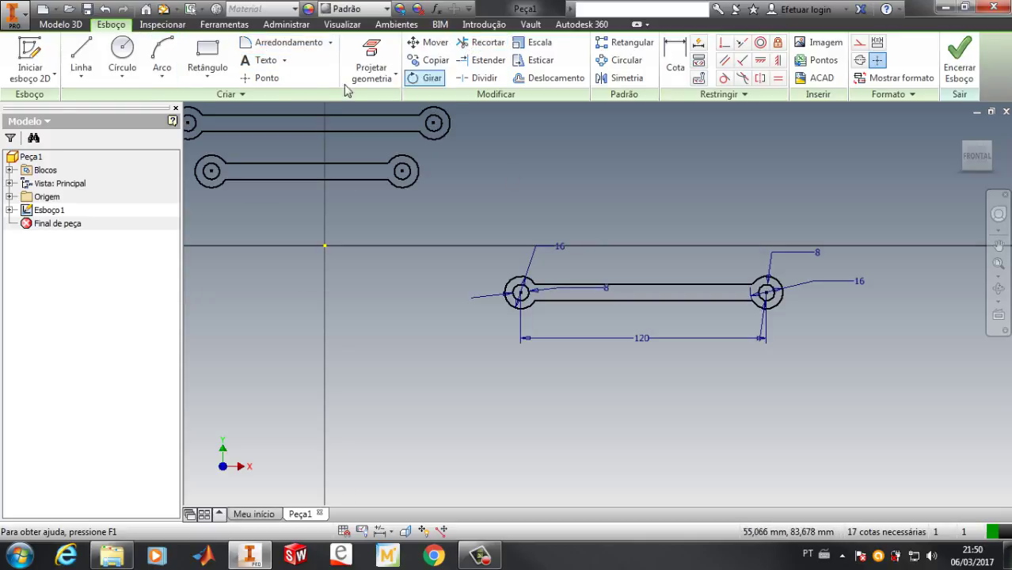
# Create a sketch block named BARRA FG from all the geometry of the newly dimensioned 120 mm bar
pyautogui.click(230, 95)
pyautogui.click(101, 112)
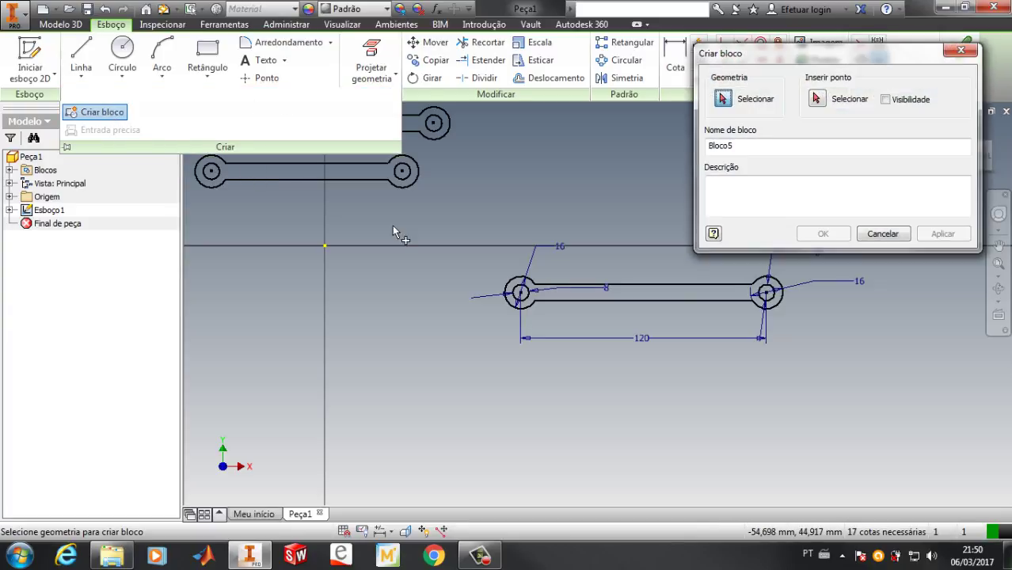
pyautogui.moveTo(490, 259)
pyautogui.mouseDown()
pyautogui.moveTo(688, 323)
pyautogui.moveTo(823, 327)
pyautogui.mouseUp()
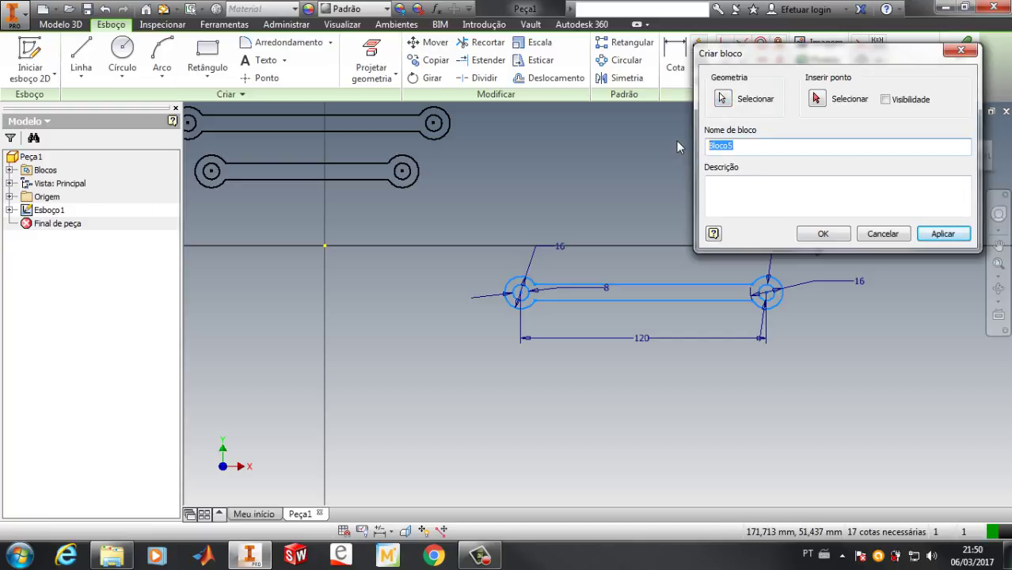
pyautogui.write('BARRA FG')
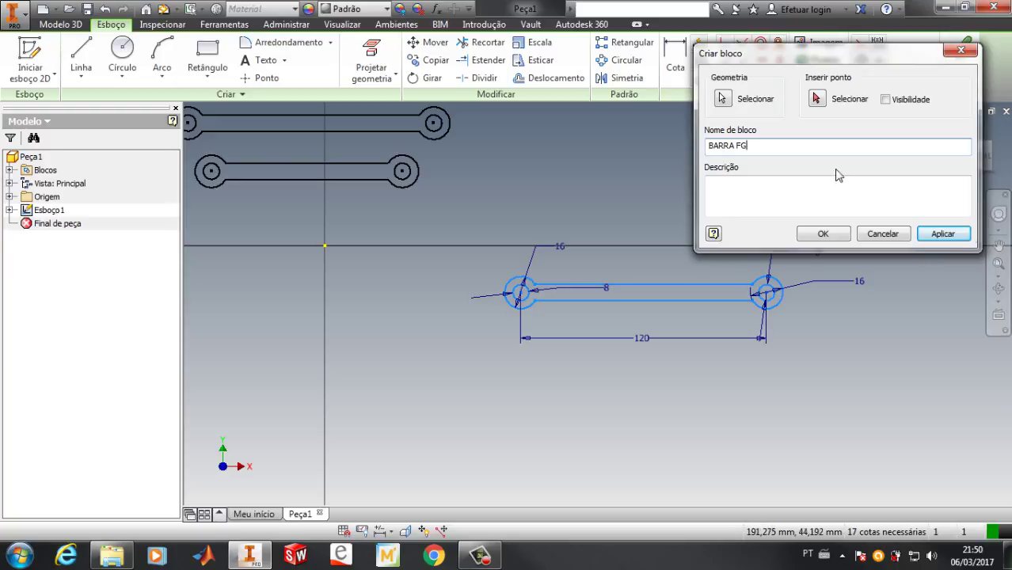
pyautogui.click(942, 235)
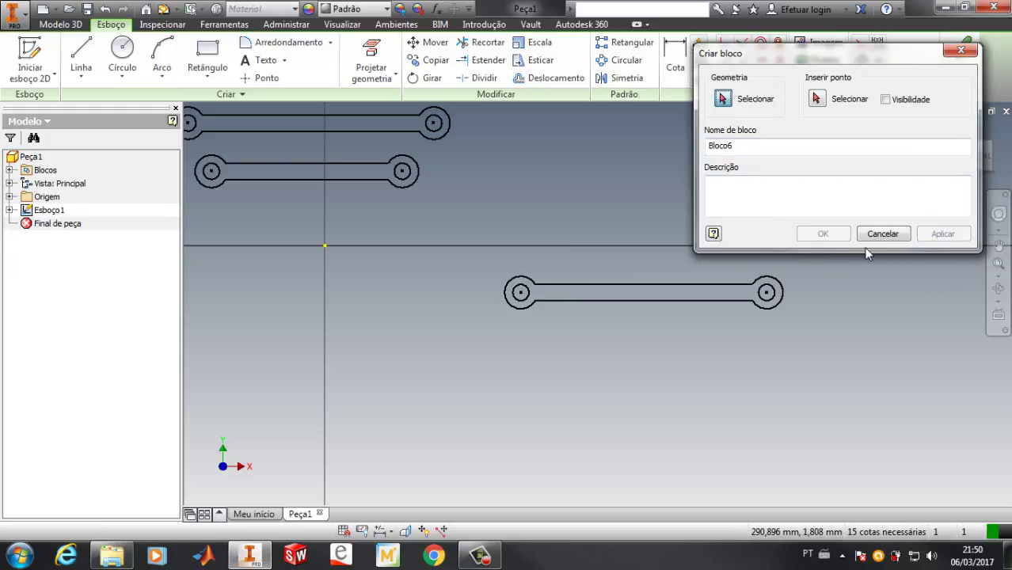
pyautogui.click(960, 53)
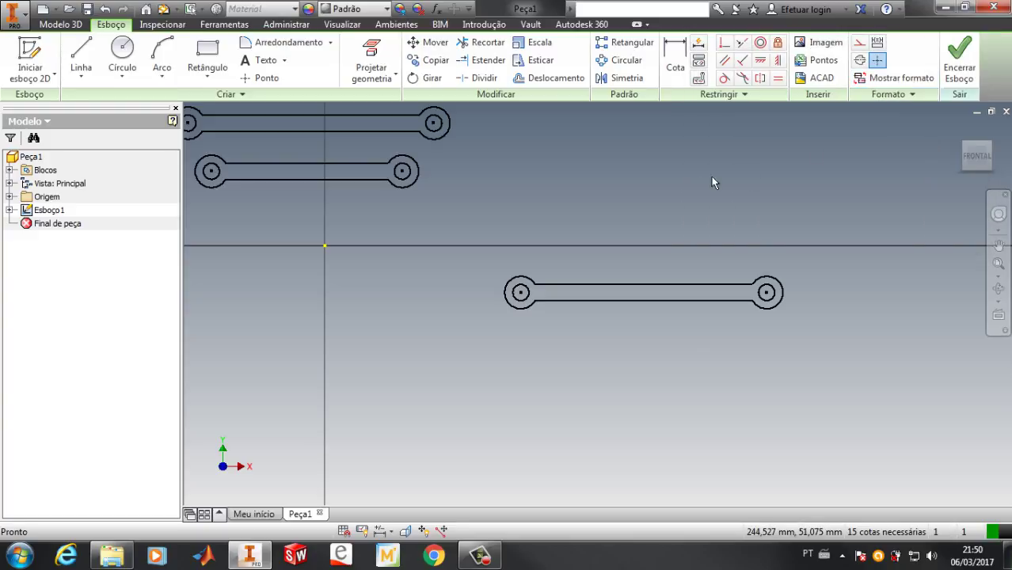
# Move the BARRA FG block below and left of the sketch origin, underneath the other bars
pyautogui.moveTo(671, 297); pyautogui.dragTo(364, 368)
pyautogui.scroll(-2, 378, 372)
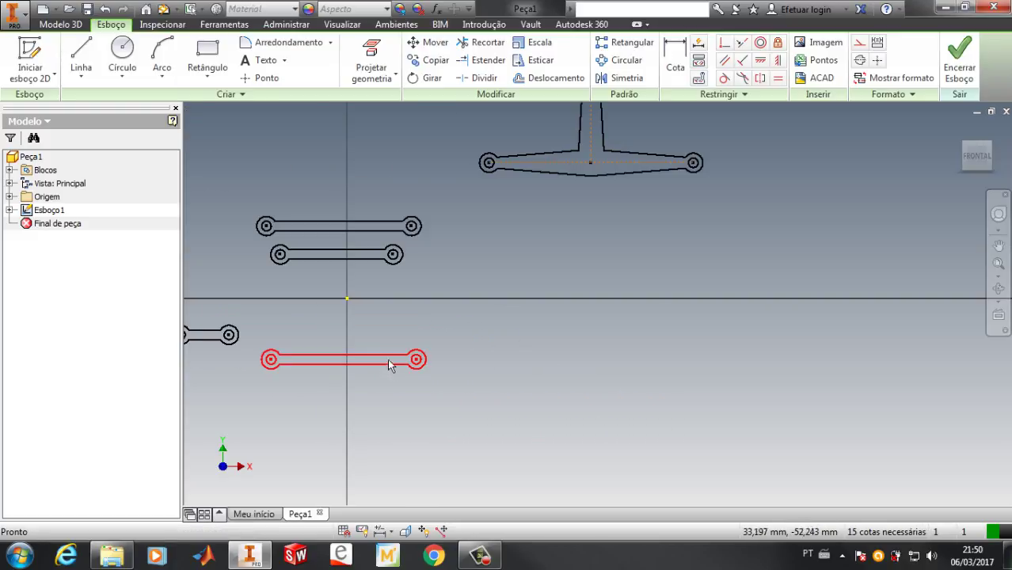
pyautogui.moveTo(360, 384); pyautogui.dragTo(298, 429)
pyautogui.scroll(-3, 407, 413)
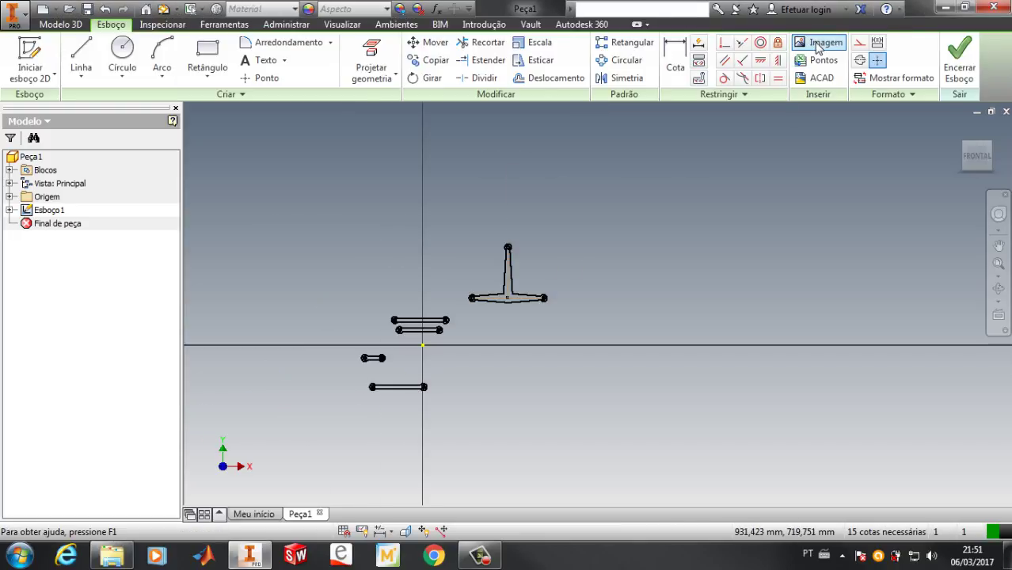
# Insert the MECANISMO006 image from the MECANISMO folder into the sketch, below and right of the sketch origin
pyautogui.click(818, 45)
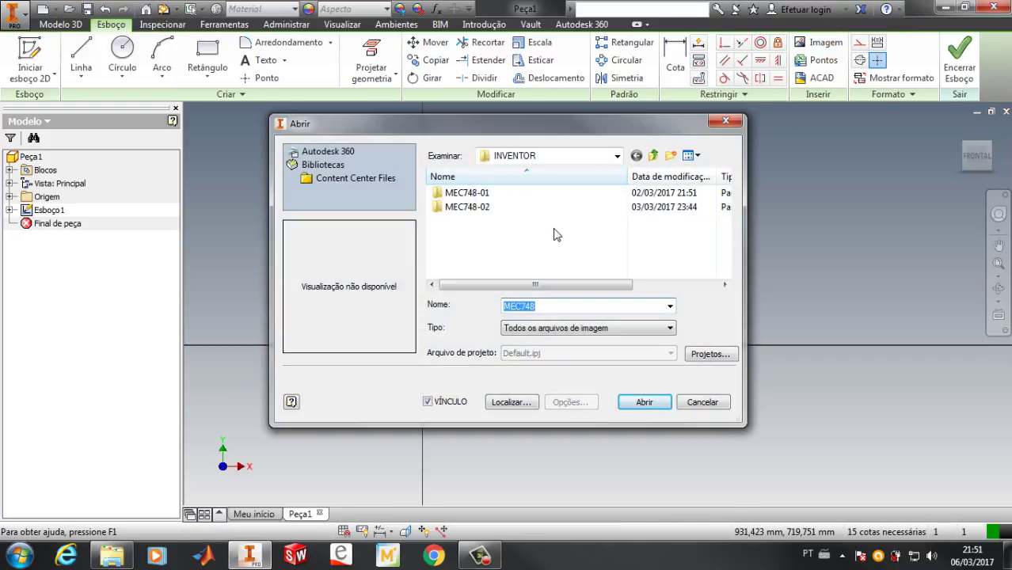
pyautogui.click(653, 156)
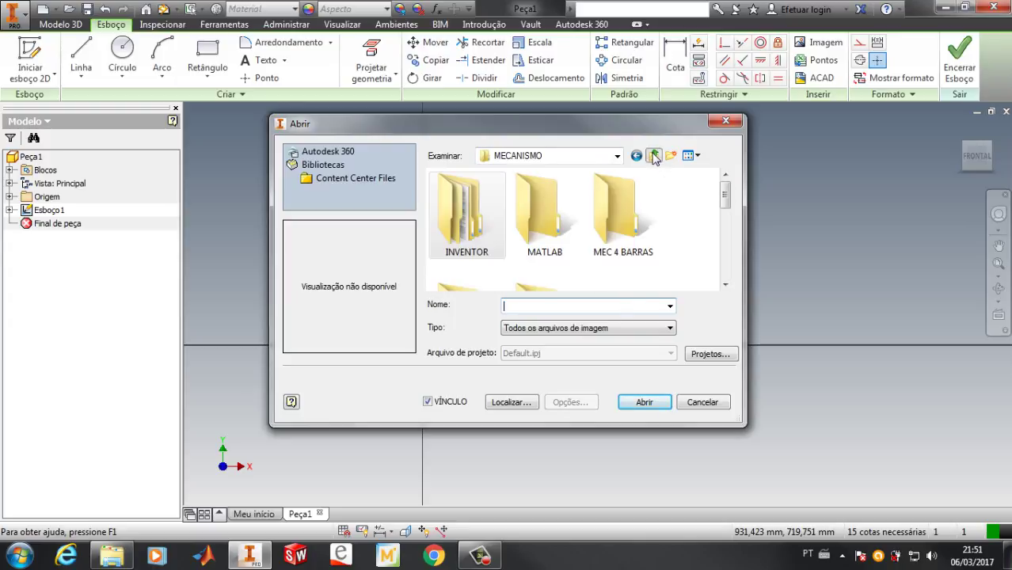
pyautogui.click(698, 158)
pyautogui.click(685, 239)
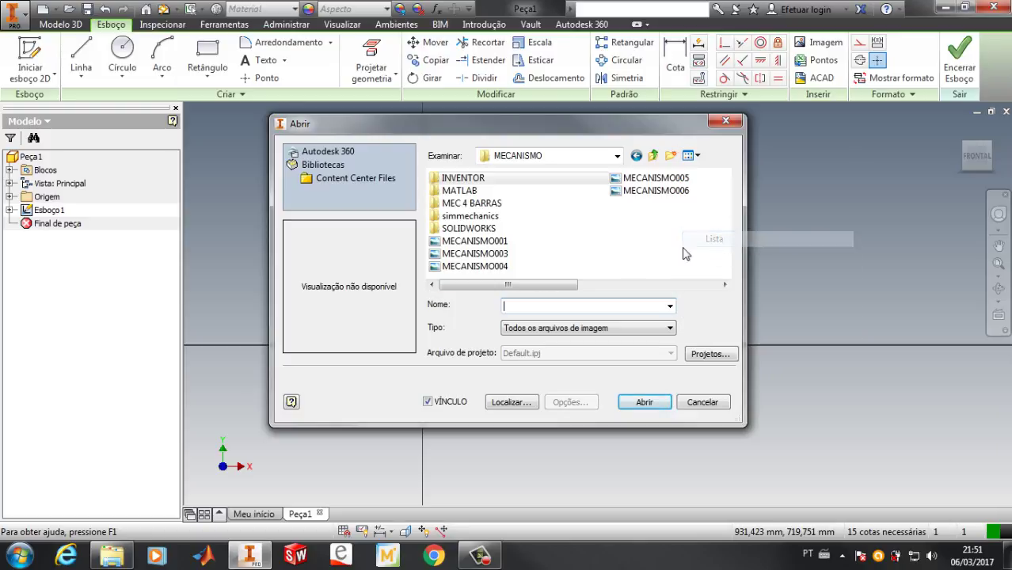
pyautogui.click(637, 191)
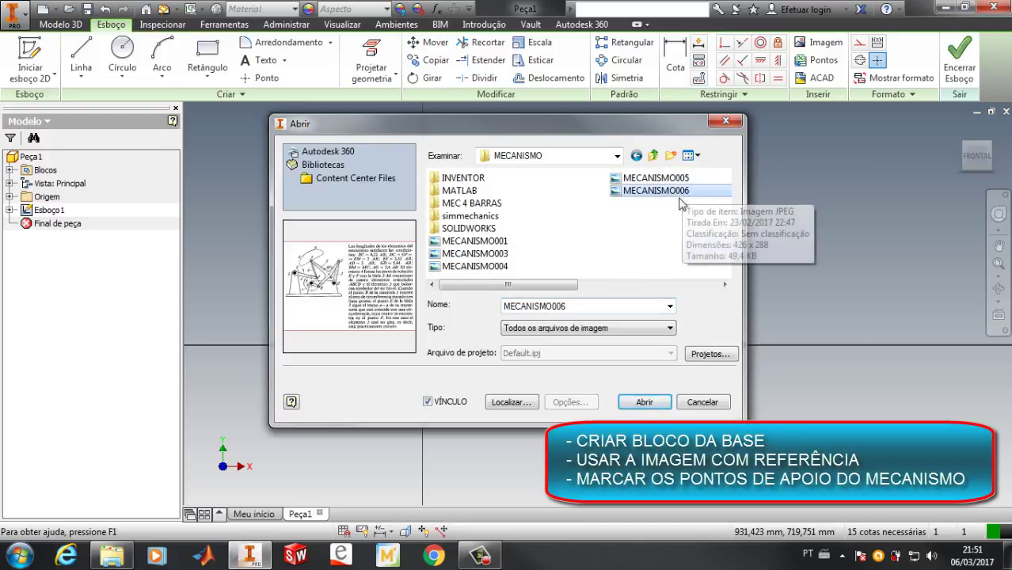
pyautogui.click(643, 402)
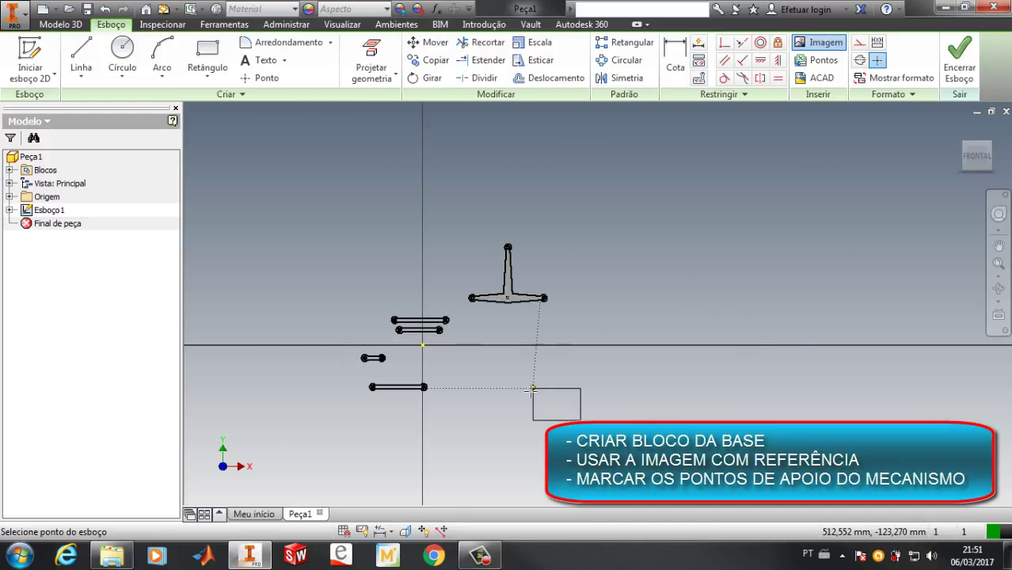
pyautogui.click(526, 358)
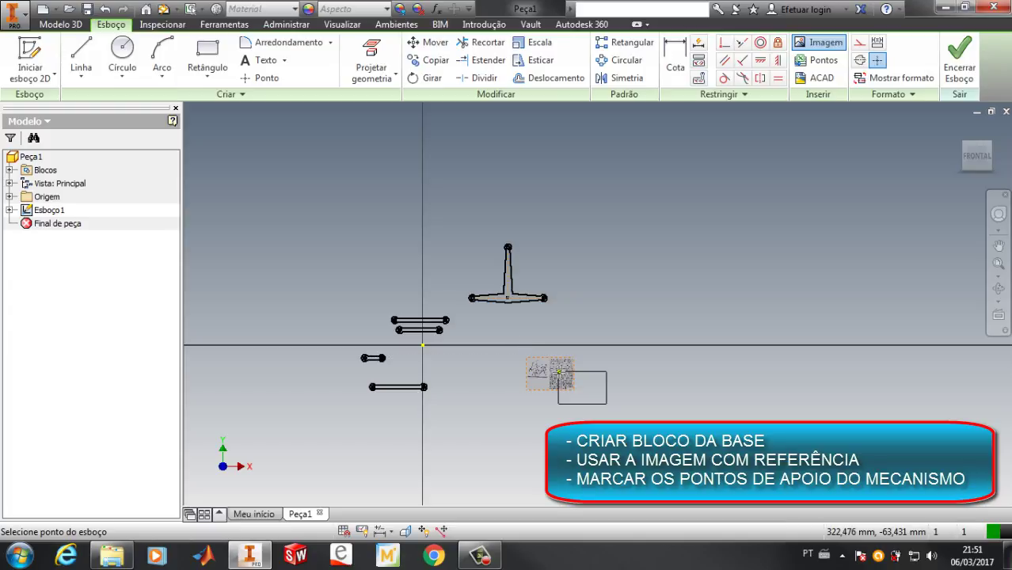
pyautogui.scroll(-3, 558, 372)
pyautogui.scroll(-5, 556, 370)
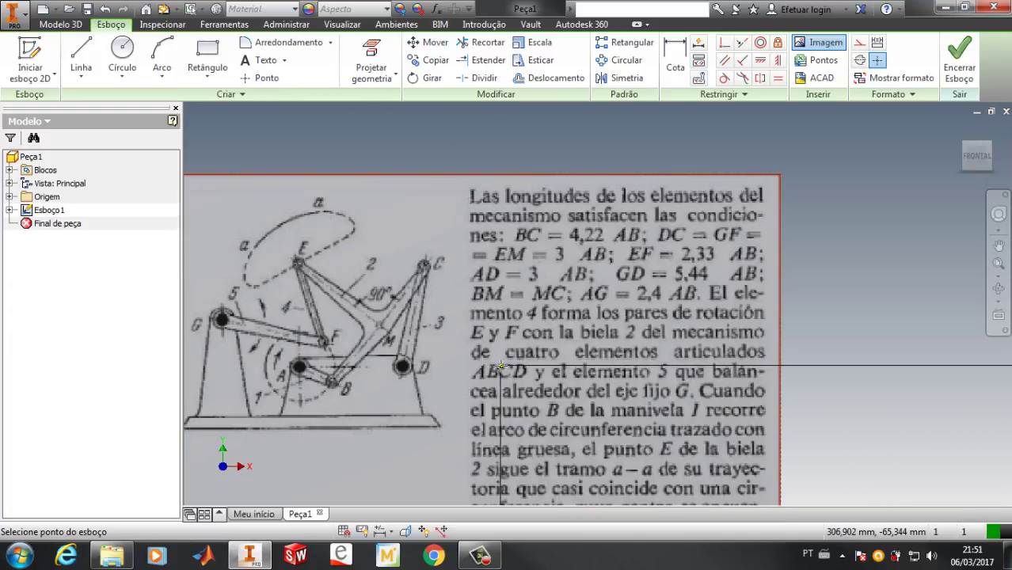
pyautogui.press('Escape')
# Sketch a vertical construction line through the centre of pivot G on the reference image
pyautogui.scroll(-5, 435, 365)
pyautogui.moveTo(433, 362)
pyautogui.mouseDown(button='middle')
pyautogui.moveTo(492, 339)
pyautogui.moveTo(942, 267)
pyautogui.mouseUp(button='middle')
pyautogui.moveTo(570, 332)
pyautogui.mouseDown(button='middle')
pyautogui.moveTo(740, 325)
pyautogui.moveTo(835, 377)
pyautogui.moveTo(854, 431)
pyautogui.mouseUp(button='middle')
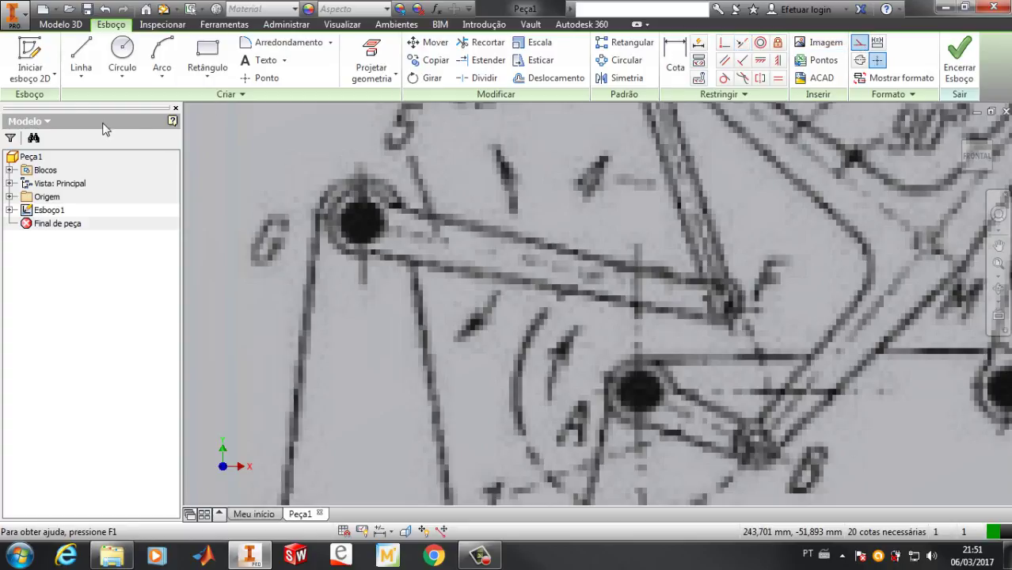
pyautogui.click(80, 57)
pyautogui.scroll(5, 366, 226)
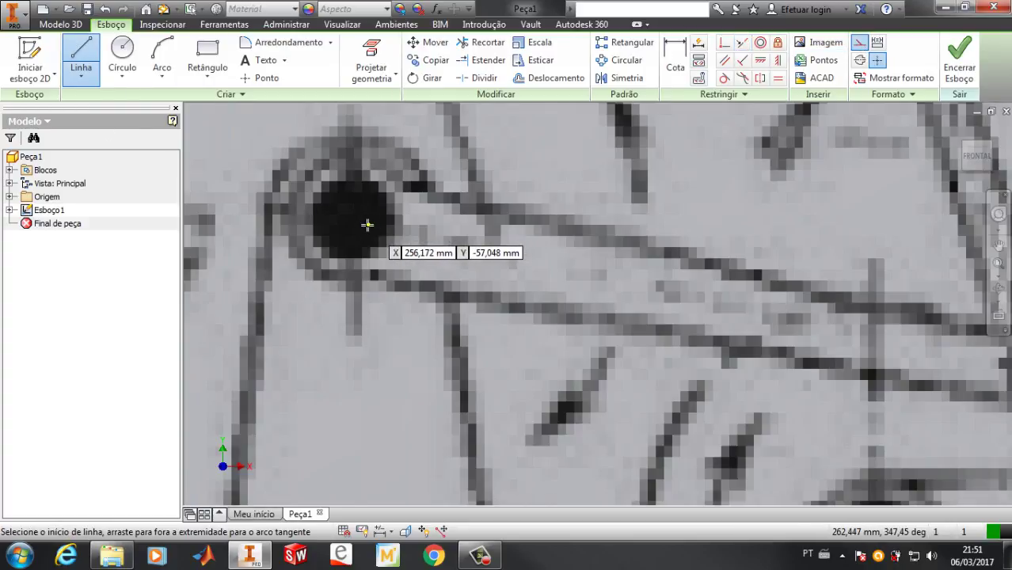
pyautogui.moveTo(366, 235)
pyautogui.mouseDown(button='middle')
pyautogui.moveTo(447, 187)
pyautogui.moveTo(491, 223)
pyautogui.mouseUp(button='middle')
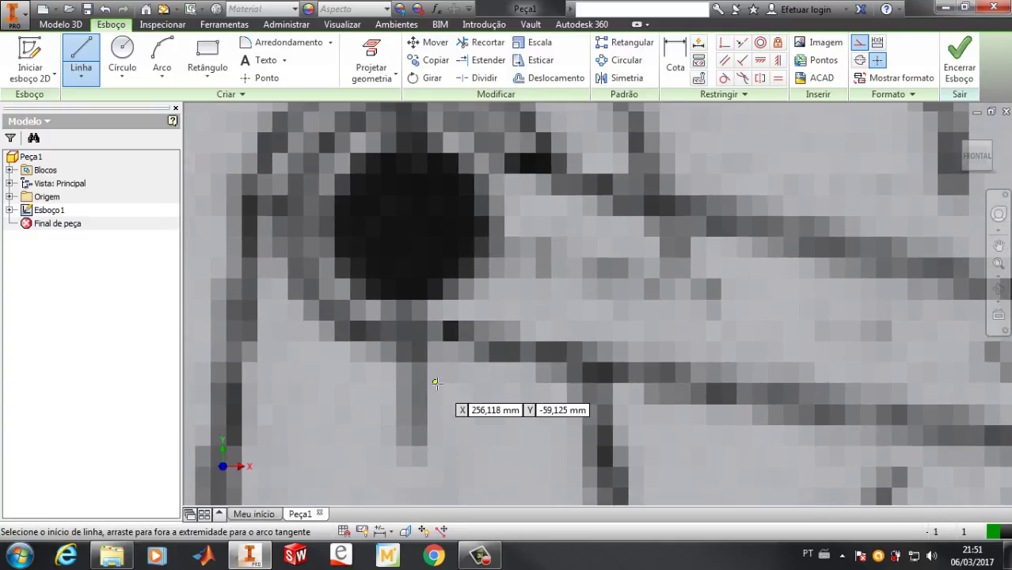
pyautogui.click(410, 445)
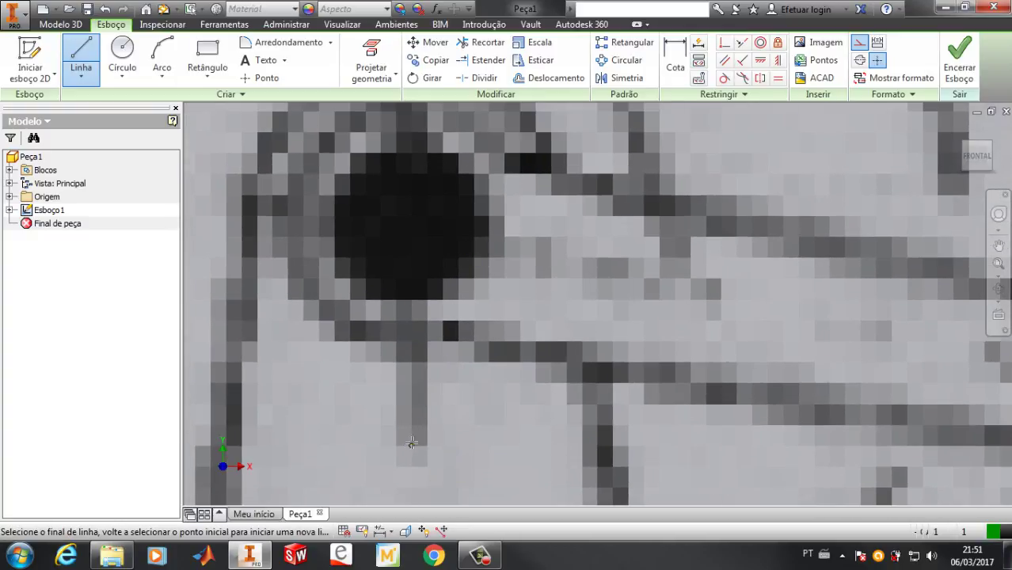
pyautogui.scroll(-2, 410, 222)
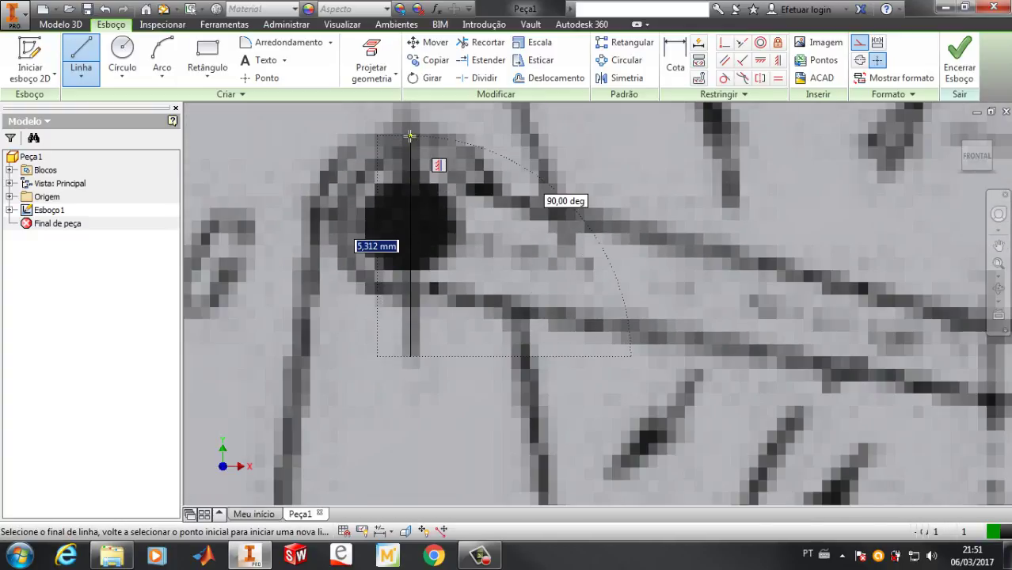
pyautogui.click(410, 125)
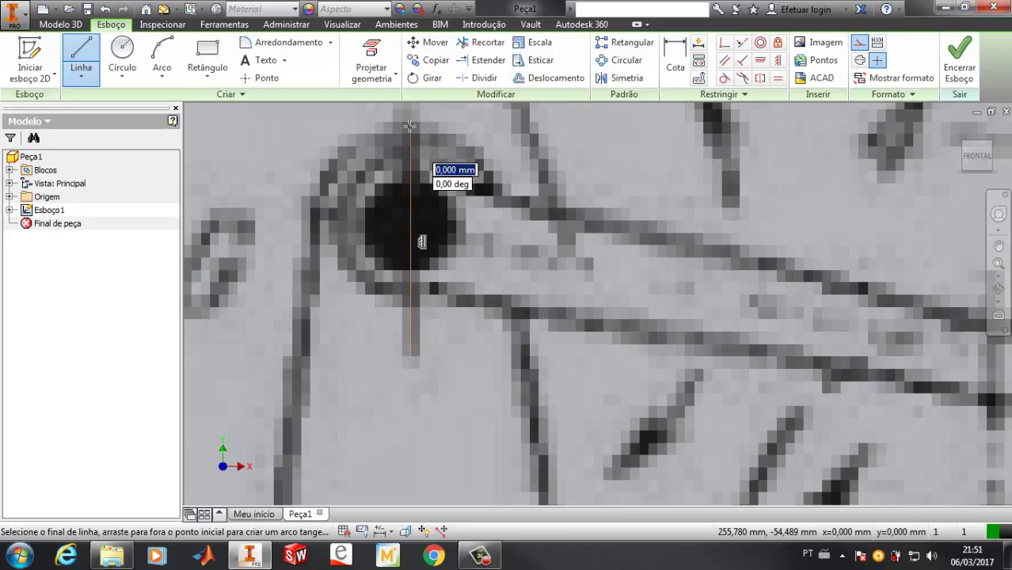
pyautogui.press('Escape')
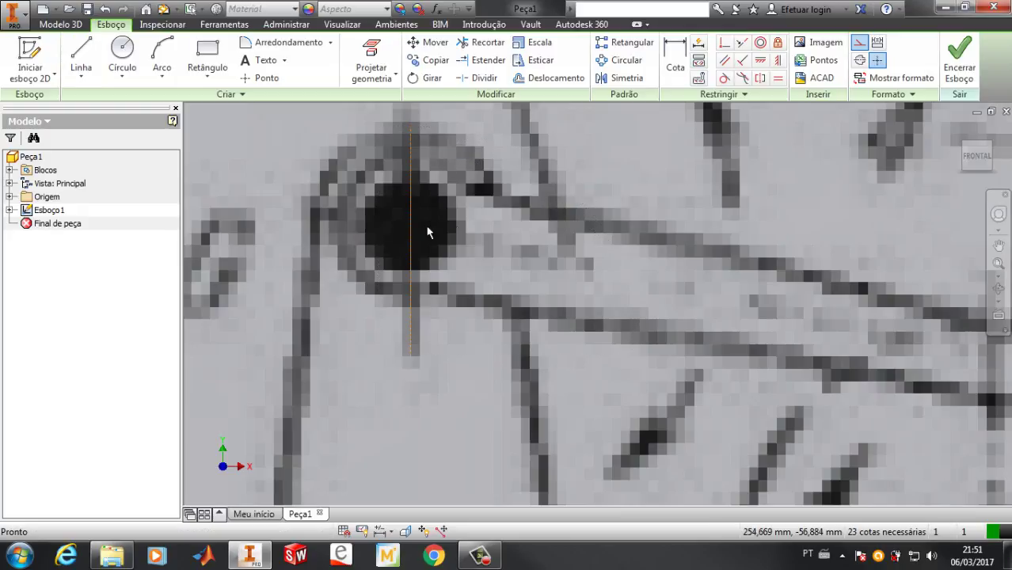
# Sketch a horizontal construction line through the centre of pivot G, crossing the vertical one
pyautogui.click(96, 66)
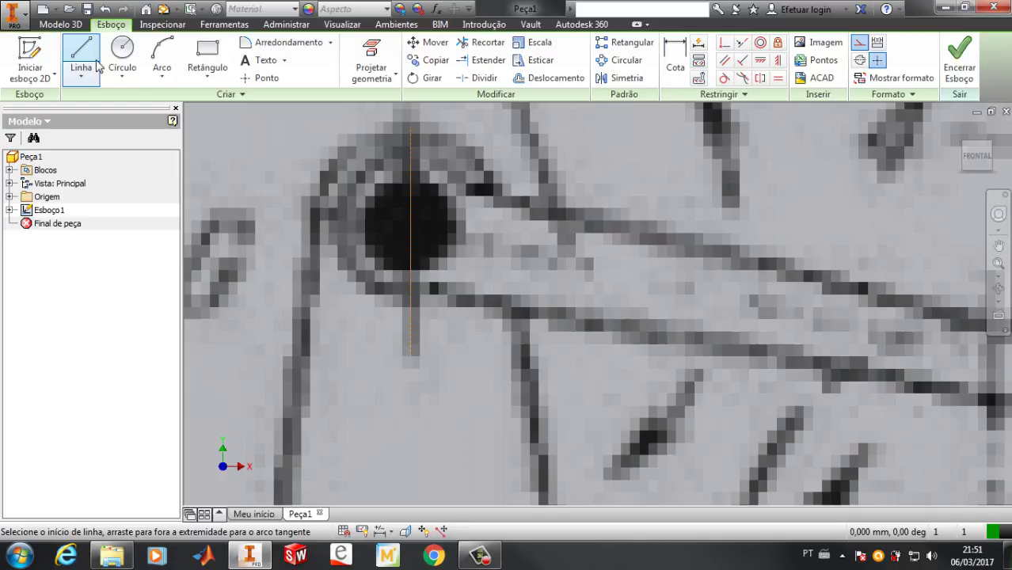
pyautogui.click(329, 228)
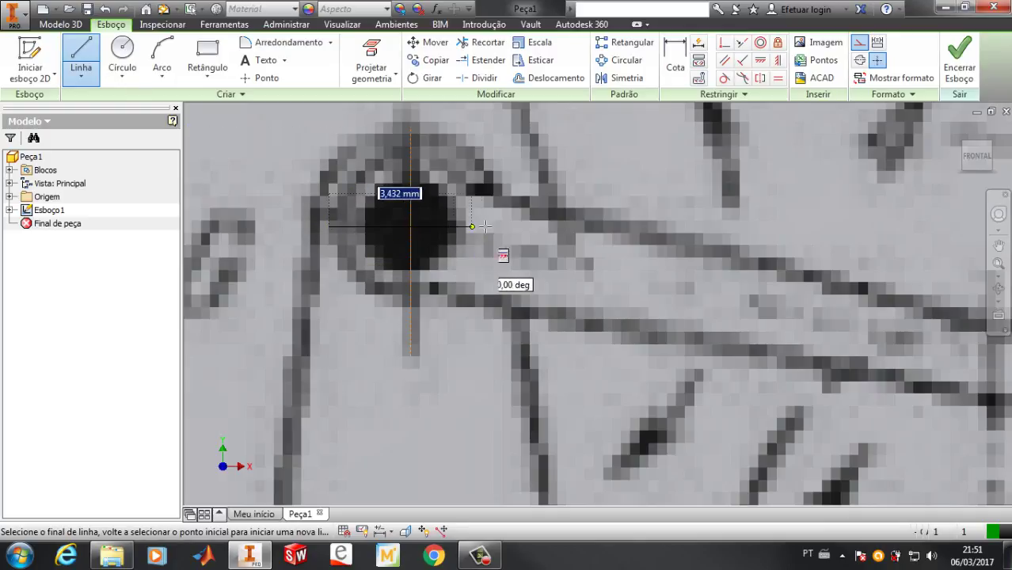
pyautogui.scroll(2, 488, 226)
pyautogui.press('Escape')
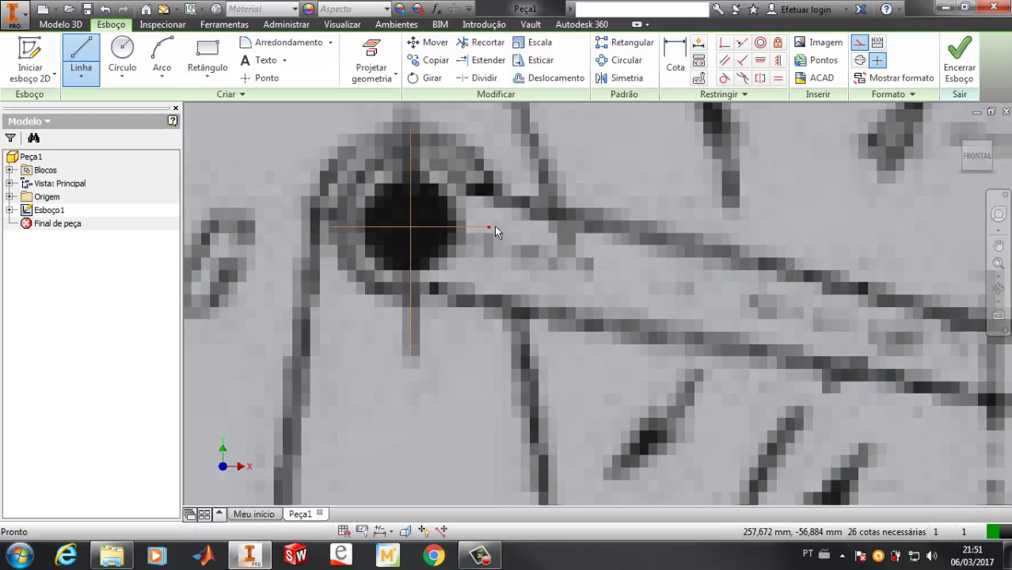
# Sketch a vertical construction line through the centre of pivot A on the reference image
pyautogui.scroll(3, 494, 226)
pyautogui.moveTo(506, 226); pyautogui.dragTo(387, 195, button='middle')
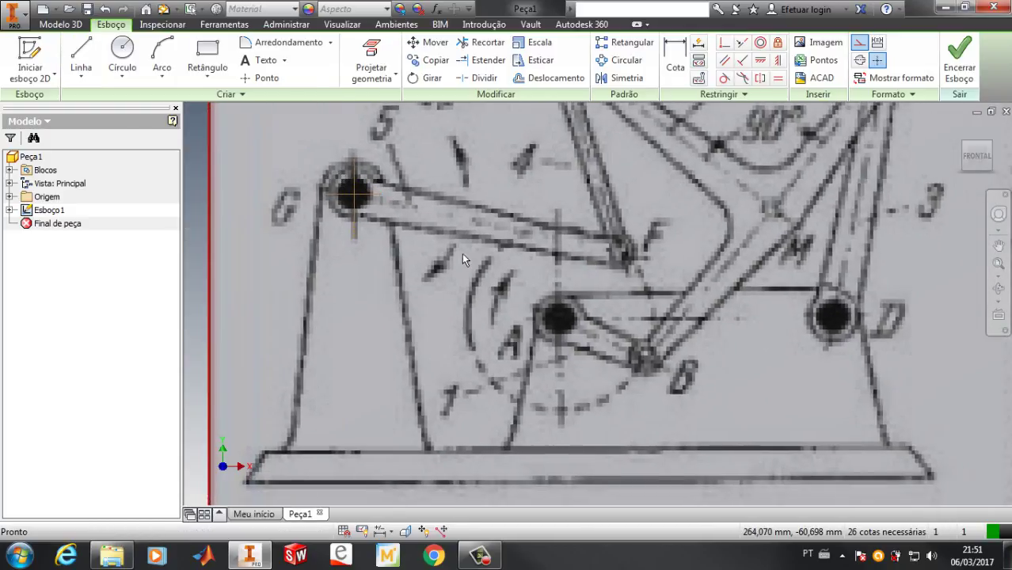
pyautogui.scroll(-2, 590, 307)
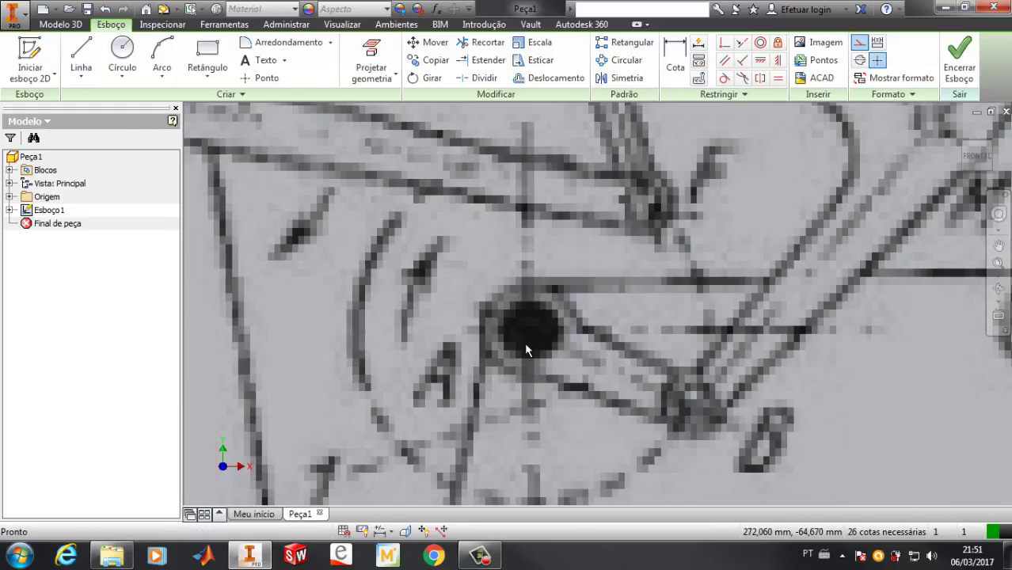
pyautogui.scroll(-3, 524, 342)
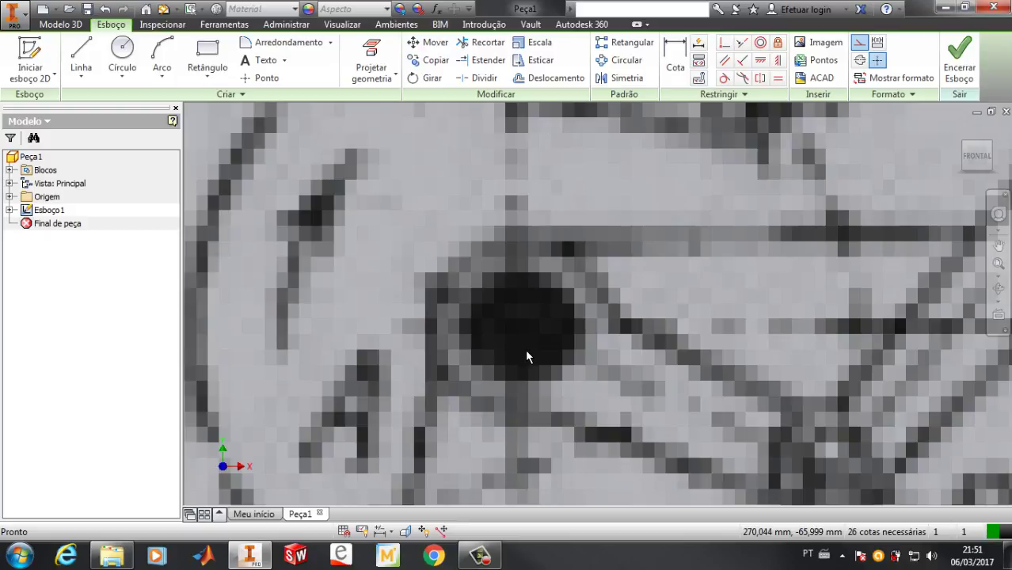
pyautogui.click(81, 57)
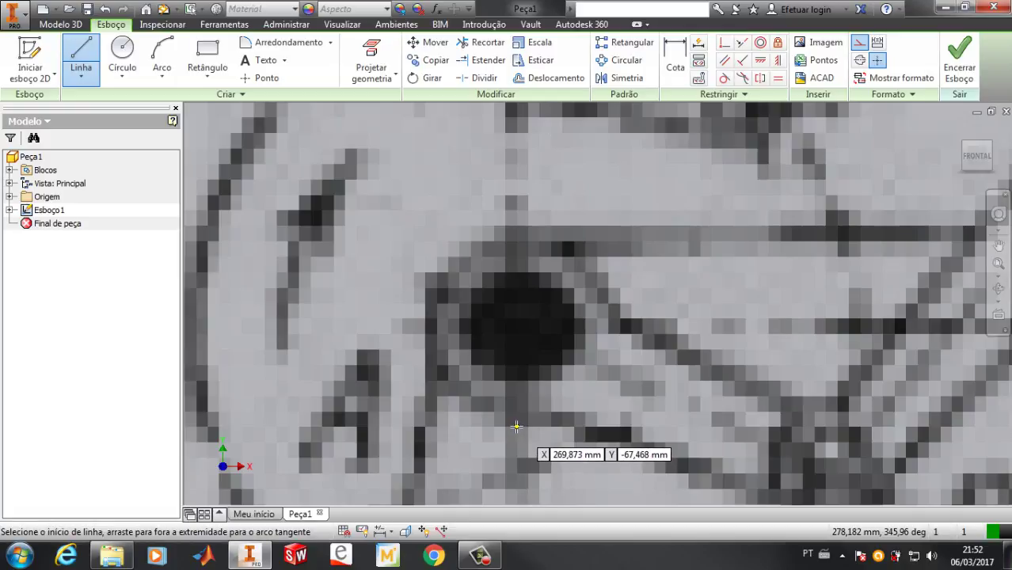
pyautogui.click(516, 427)
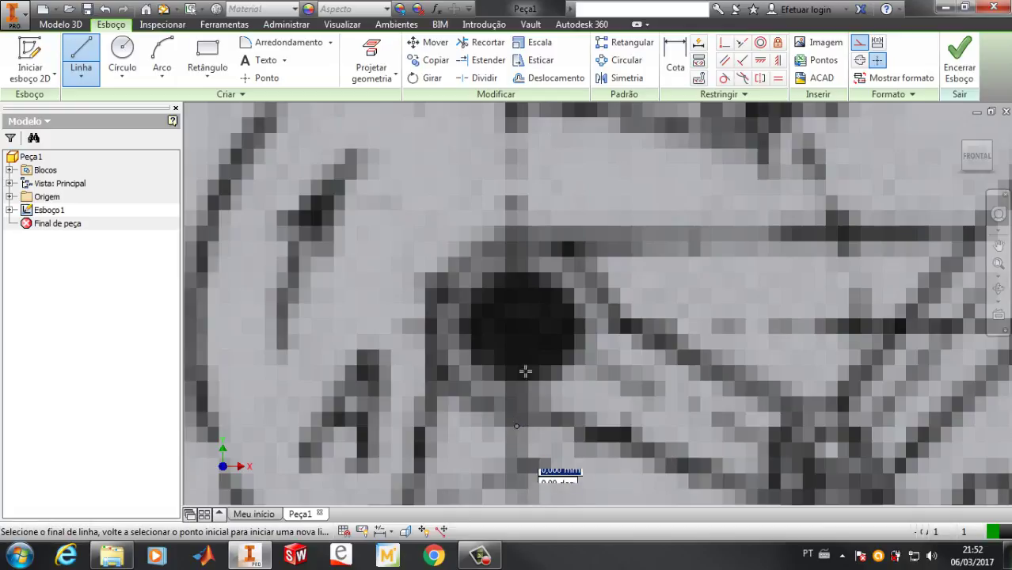
pyautogui.click(516, 228)
pyautogui.press('Escape')
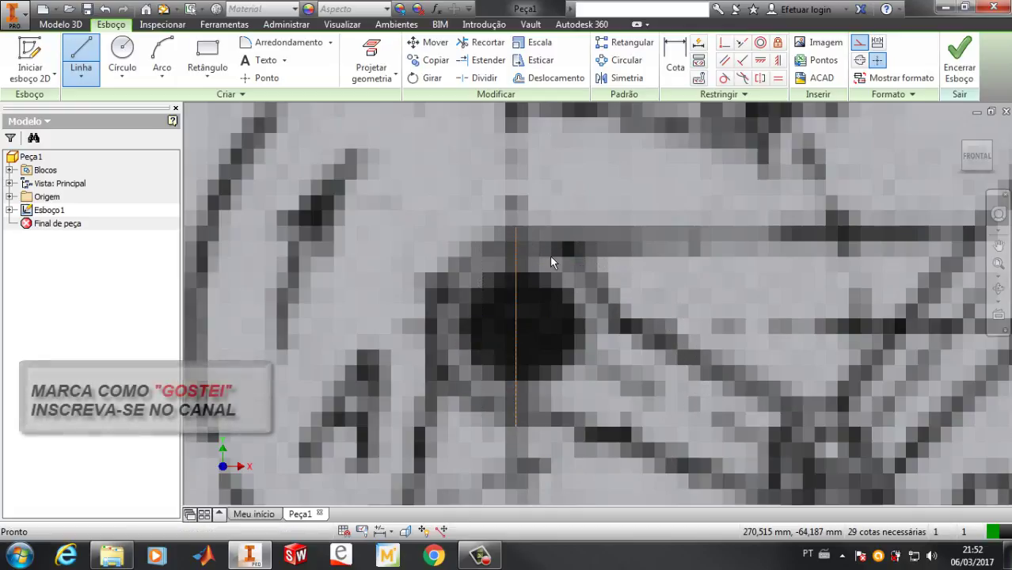
# Sketch a horizontal construction line about 3.2 mm long through the centre of pivot A, crossing the vertical one
pyautogui.click(79, 82)
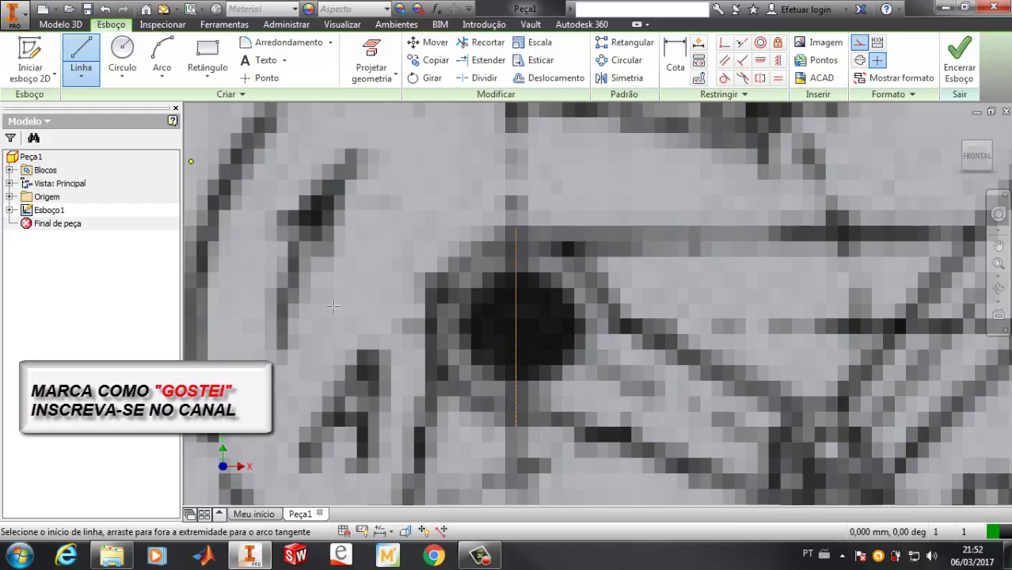
pyautogui.click(445, 326)
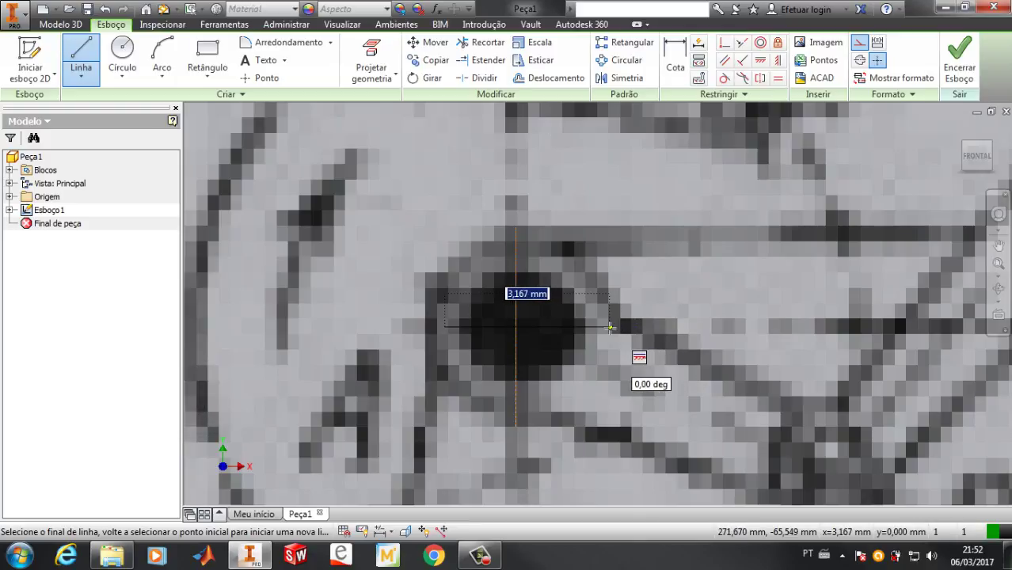
pyautogui.click(610, 326)
pyautogui.press('Escape')
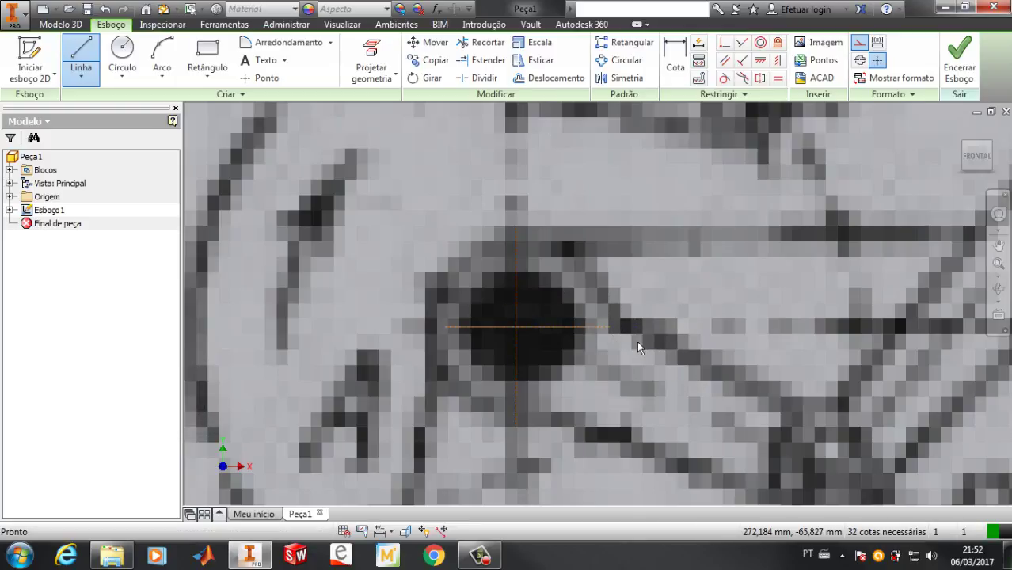
# Sketch a horizontal construction line through the centre of pivot D on the reference image
pyautogui.scroll(-2, 685, 331)
pyautogui.moveTo(685, 331); pyautogui.dragTo(541, 266, button='middle')
pyautogui.scroll(-3, 542, 267)
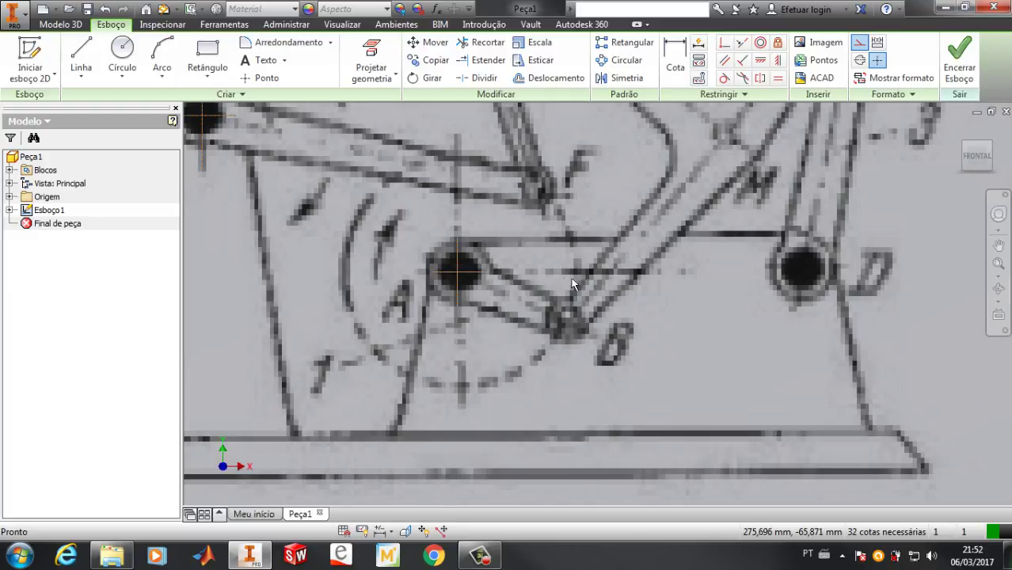
pyautogui.moveTo(718, 271); pyautogui.dragTo(556, 282, button='middle')
pyautogui.scroll(5, 627, 299)
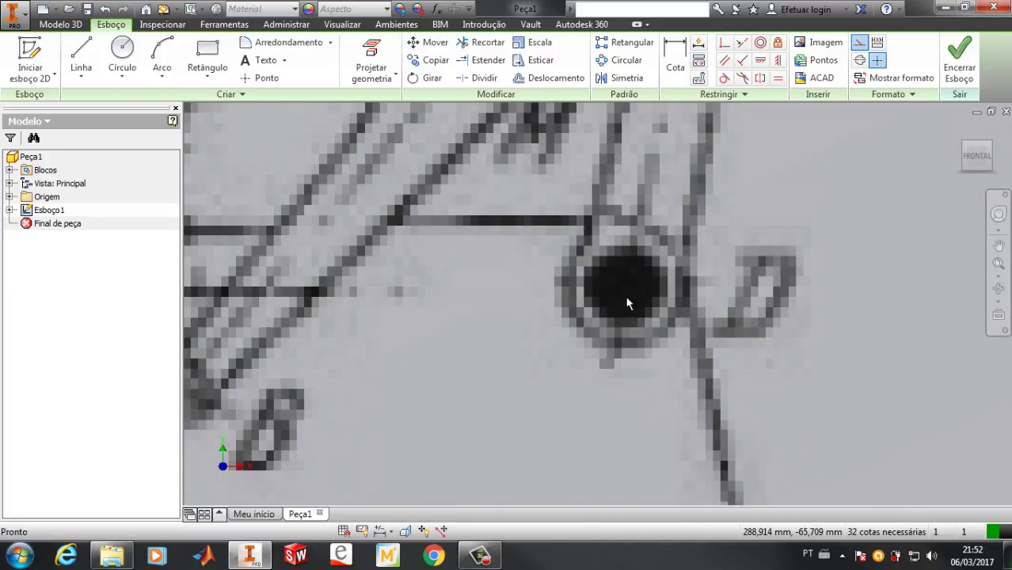
pyautogui.click(80, 54)
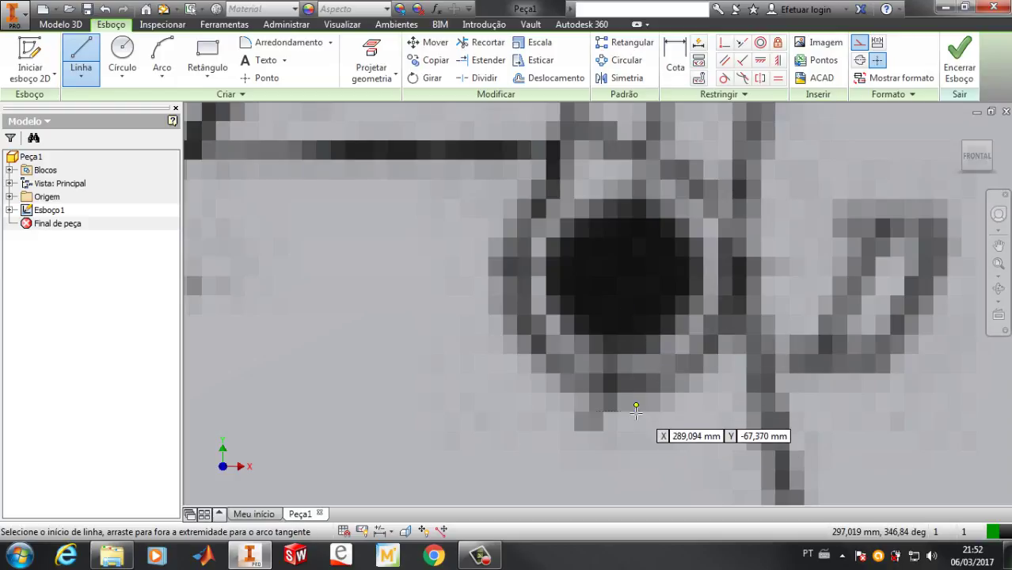
pyautogui.click(487, 265)
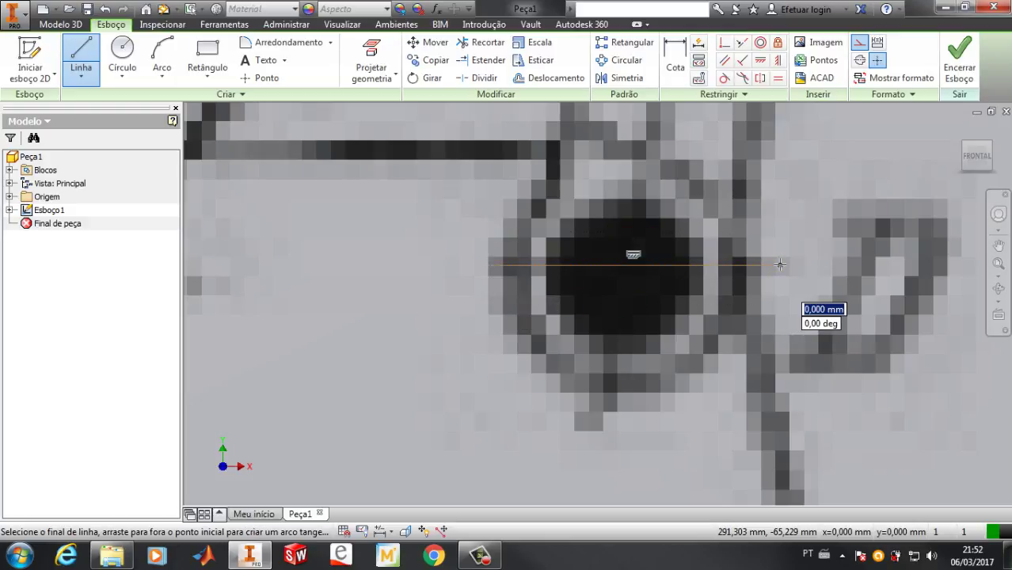
pyautogui.press('Escape')
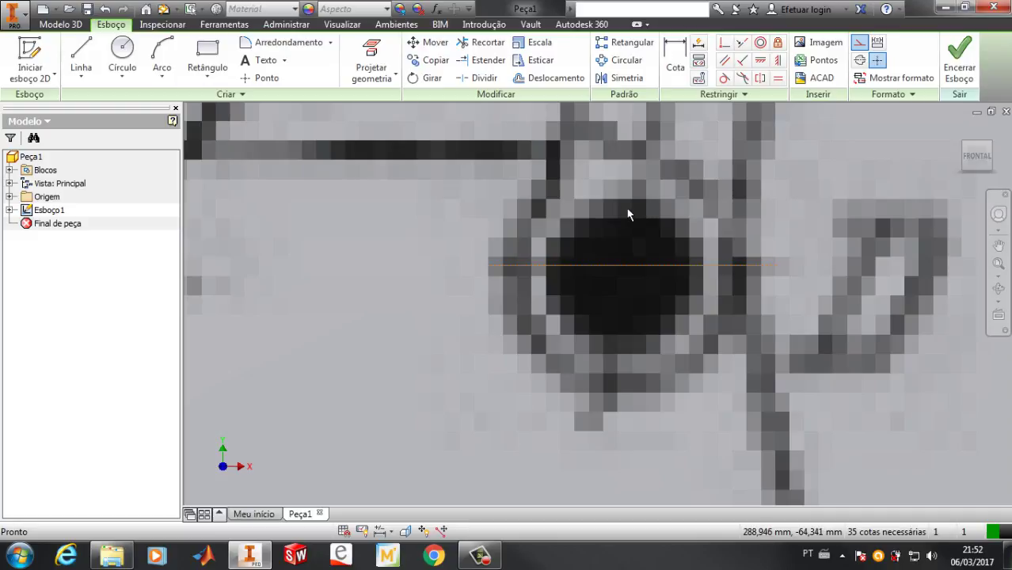
# Sketch a vertical construction line through the centre of pivot D, crossing the horizontal one
pyautogui.click(81, 55)
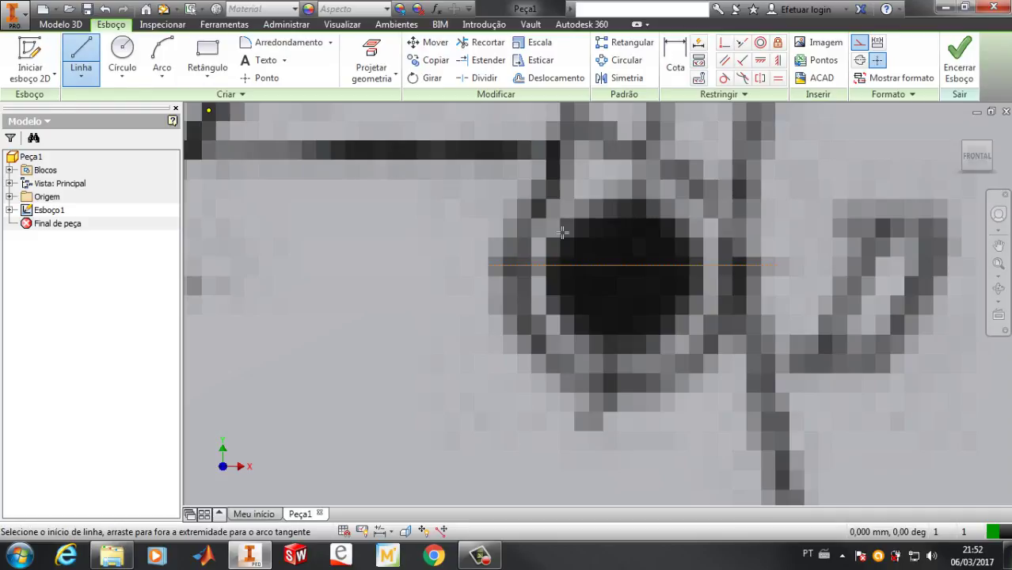
pyautogui.click(618, 192)
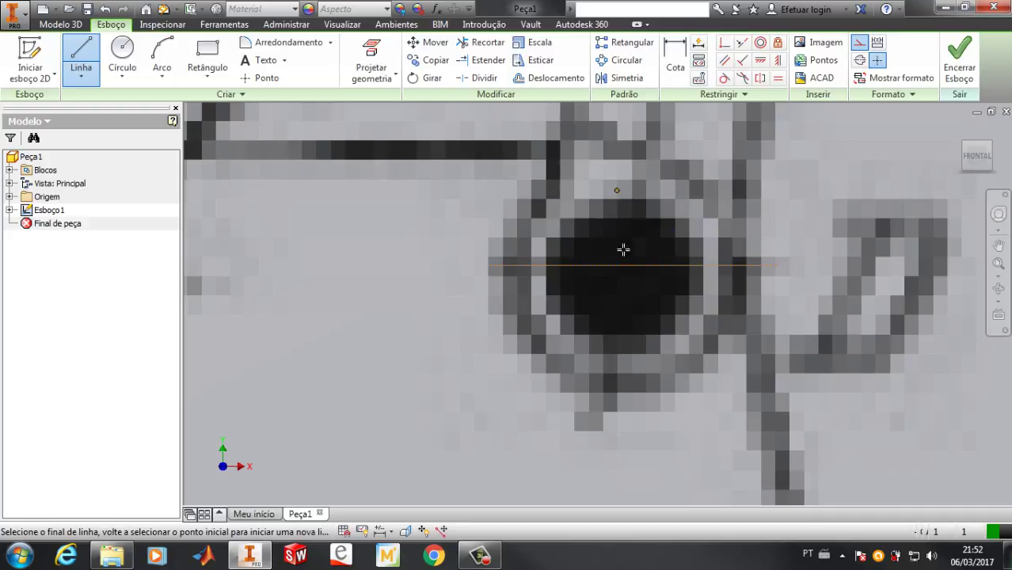
pyautogui.click(616, 390)
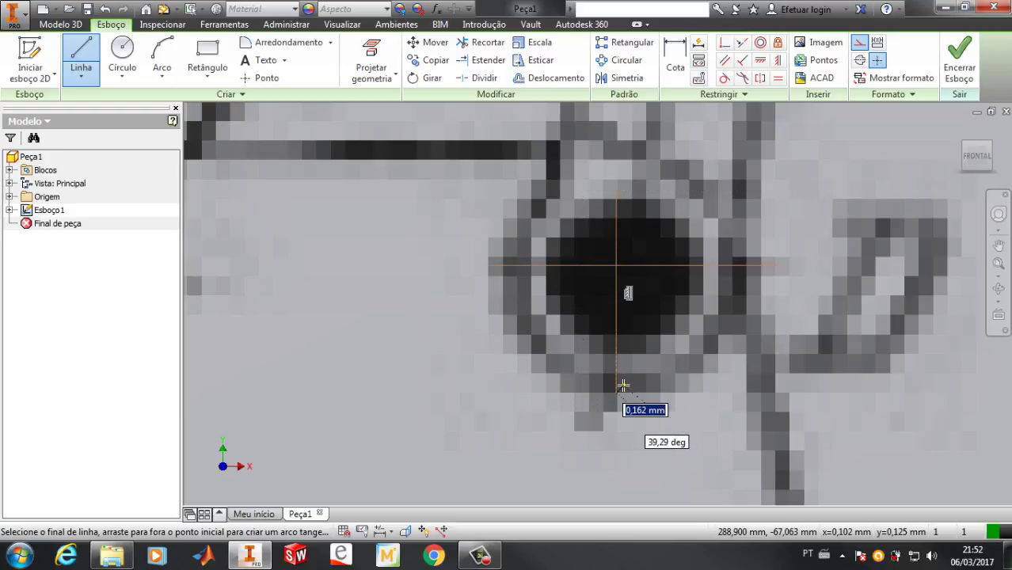
pyautogui.press('Escape')
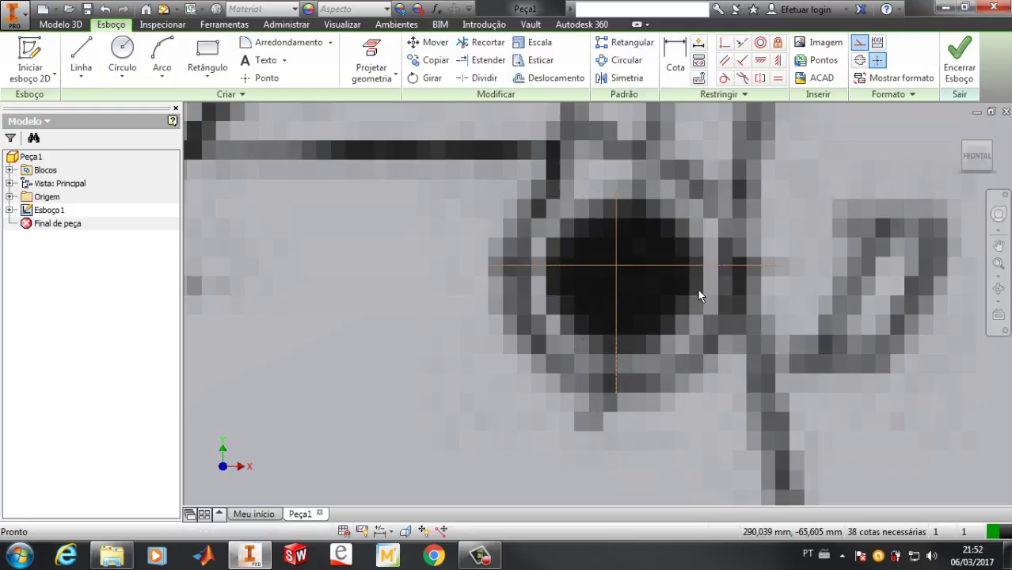
# Sketch a horizontal construction line along the upper edge of the base plate on the reference image, spanning the edge's full length
pyautogui.scroll(4, 697, 289)
pyautogui.scroll(2, 614, 289)
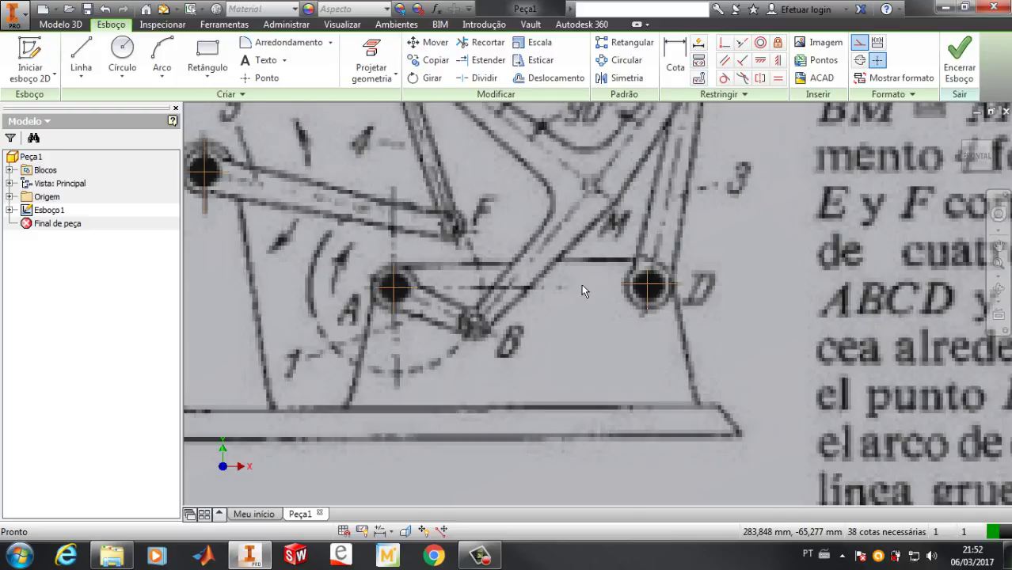
pyautogui.scroll(2, 583, 291)
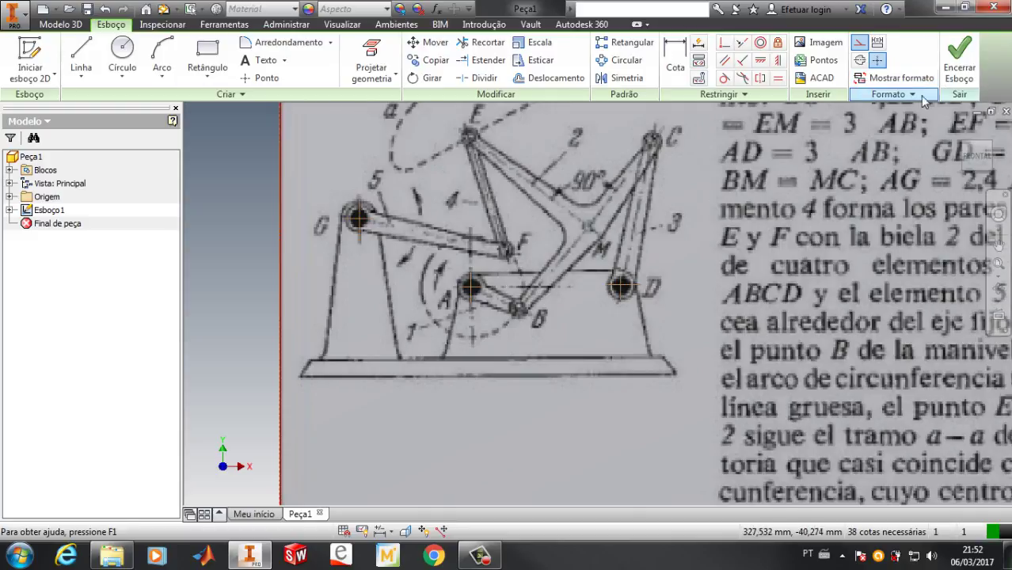
pyautogui.scroll(2, 643, 188)
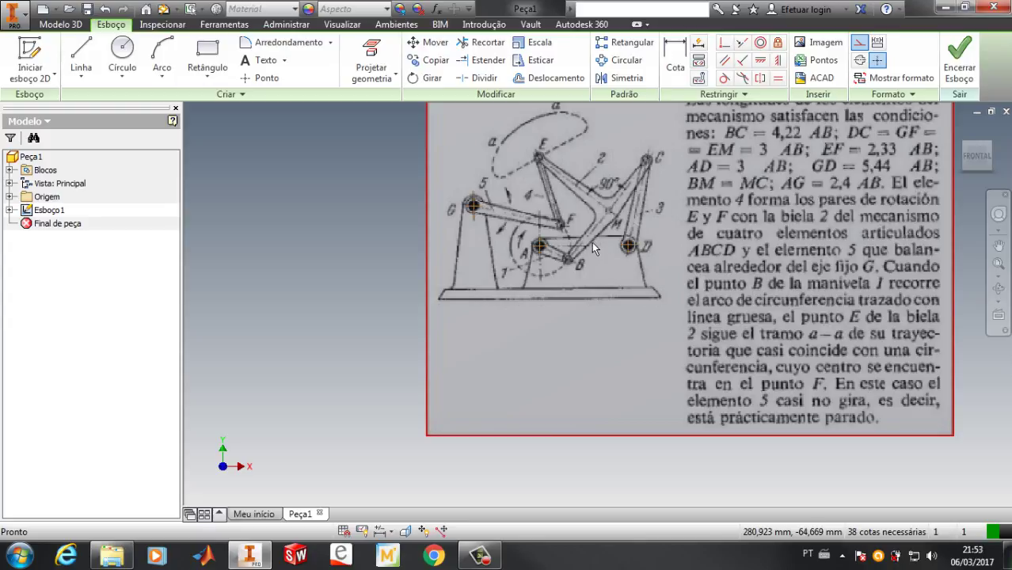
pyautogui.scroll(-3, 539, 289)
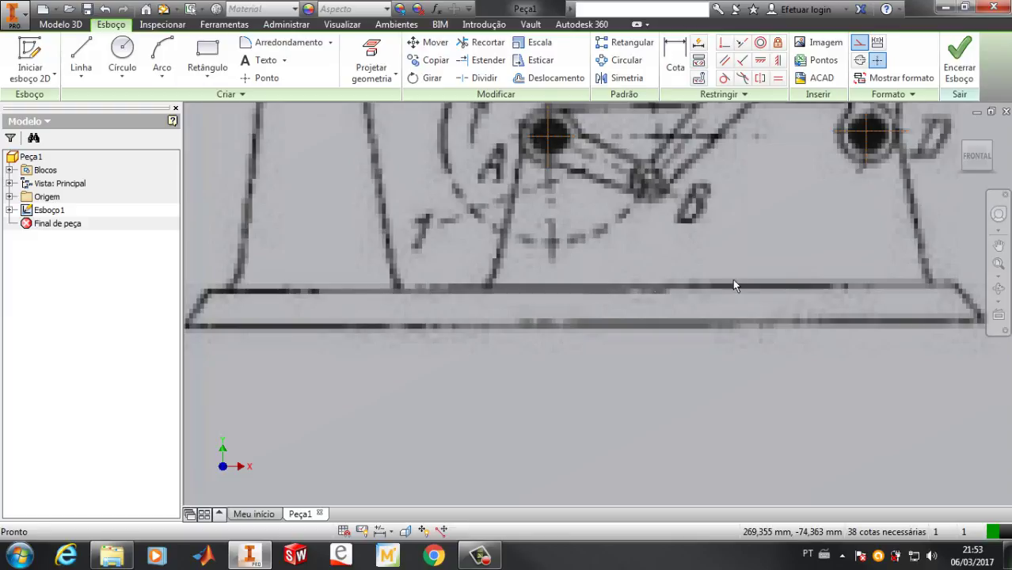
pyautogui.click(79, 52)
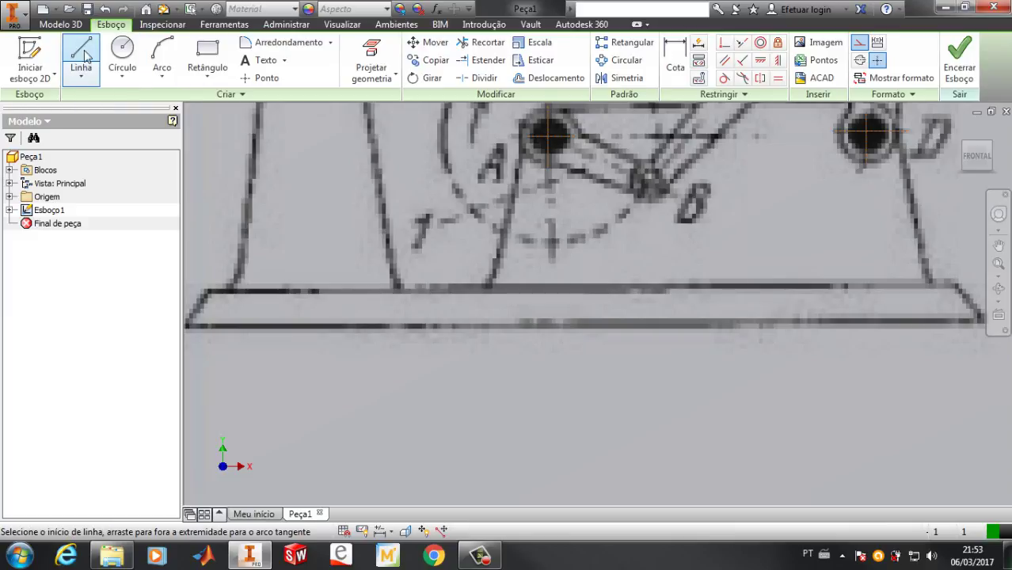
pyautogui.click(953, 284)
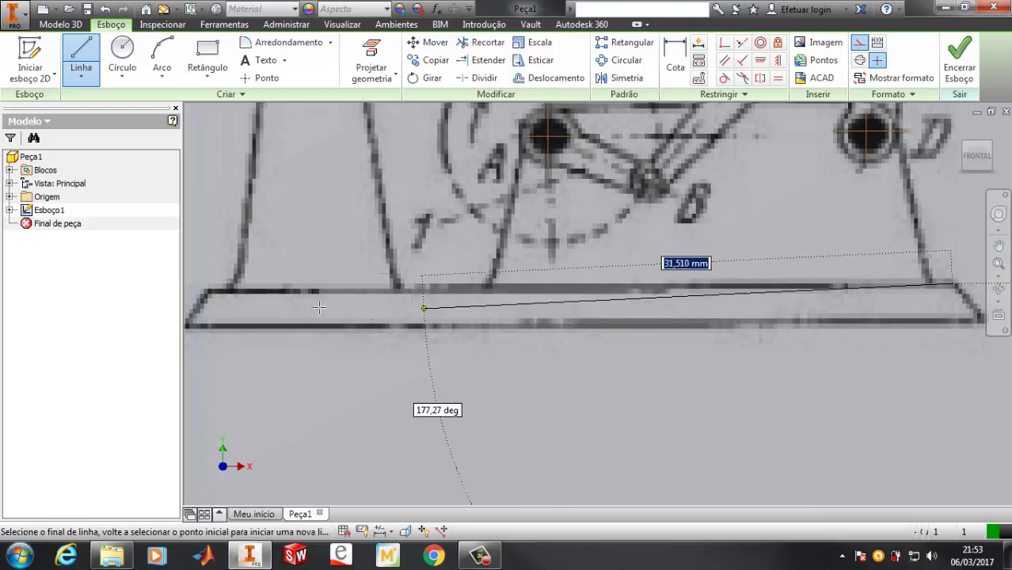
pyautogui.click(204, 284)
pyautogui.press('Escape')
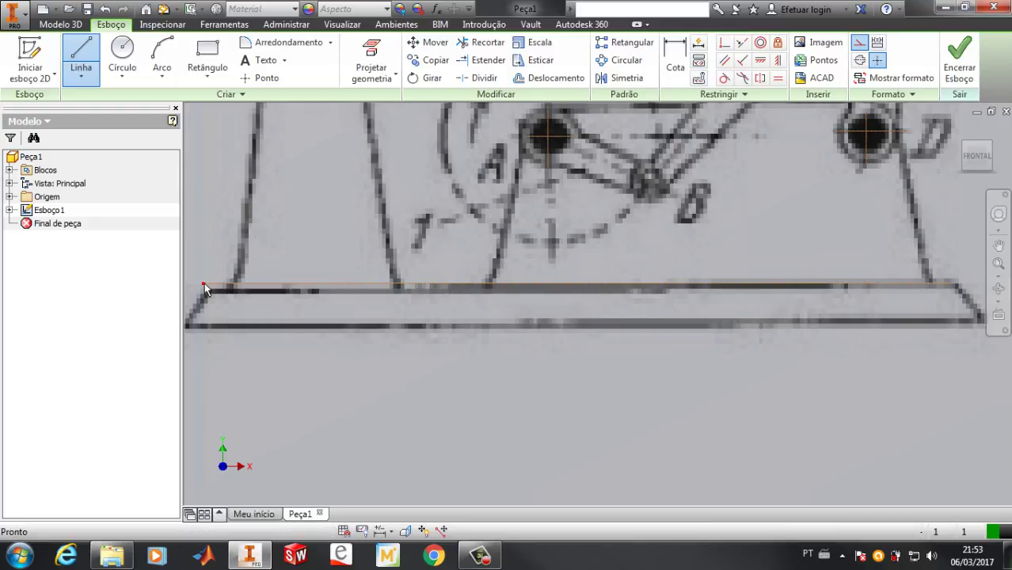
# Delete the reference image from the sketch, keeping the traced construction lines
pyautogui.scroll(2, 364, 295)
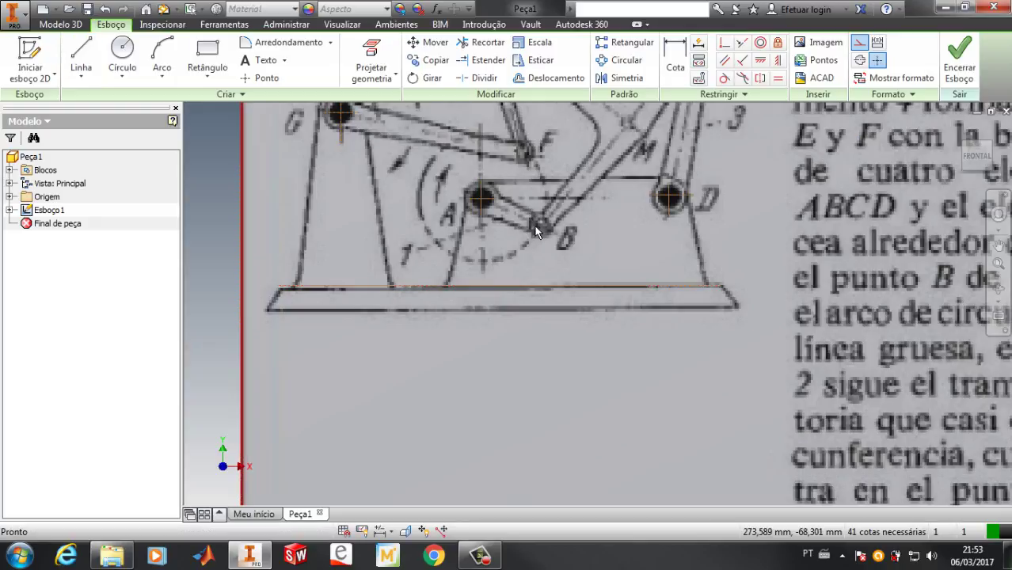
pyautogui.scroll(2, 537, 230)
pyautogui.moveTo(554, 182); pyautogui.dragTo(557, 263, button='middle')
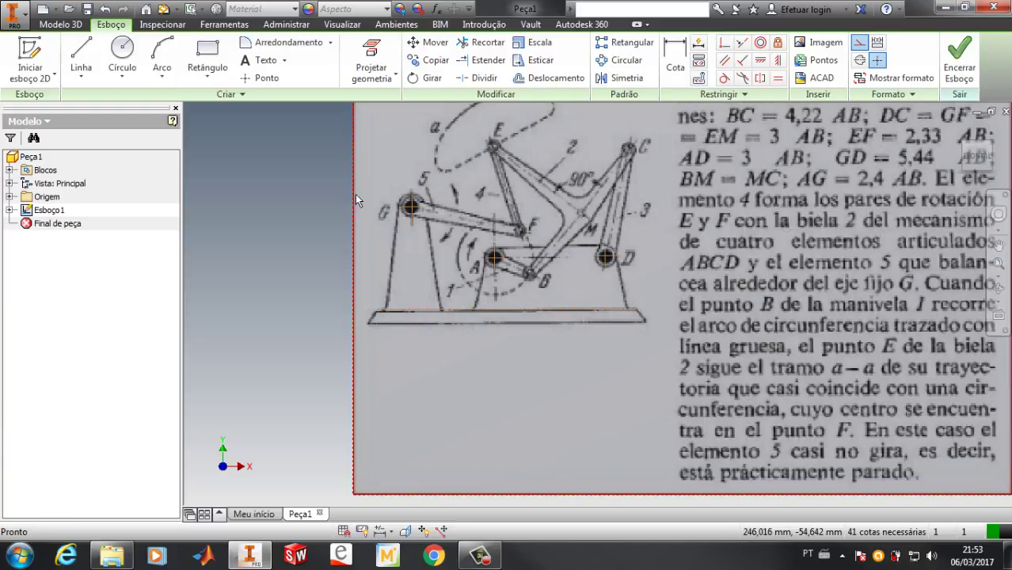
pyautogui.press('Delete')
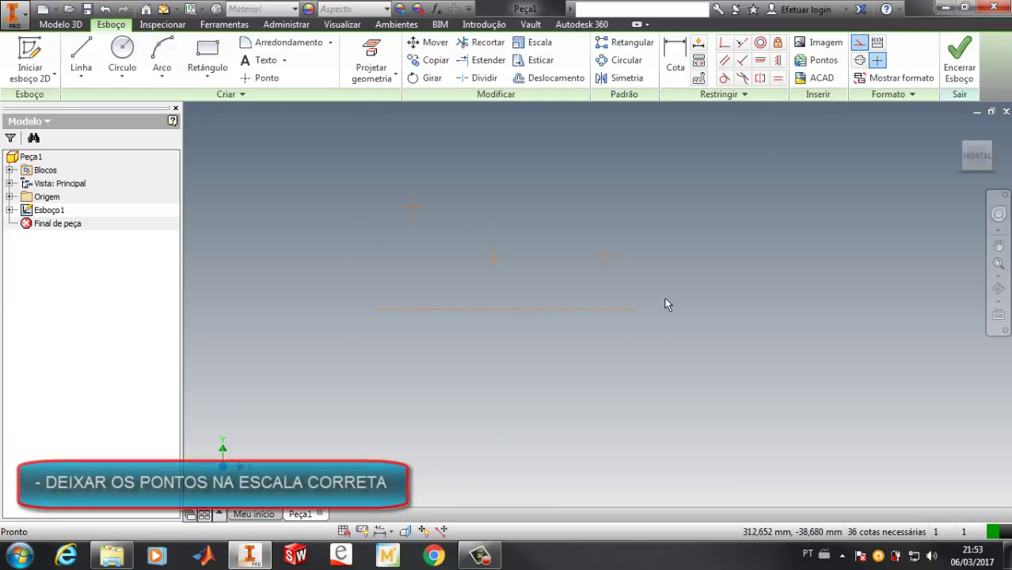
# Convert the horizontal construction line at pivot D to a regular sketch line
pyautogui.rightClick(606, 267)
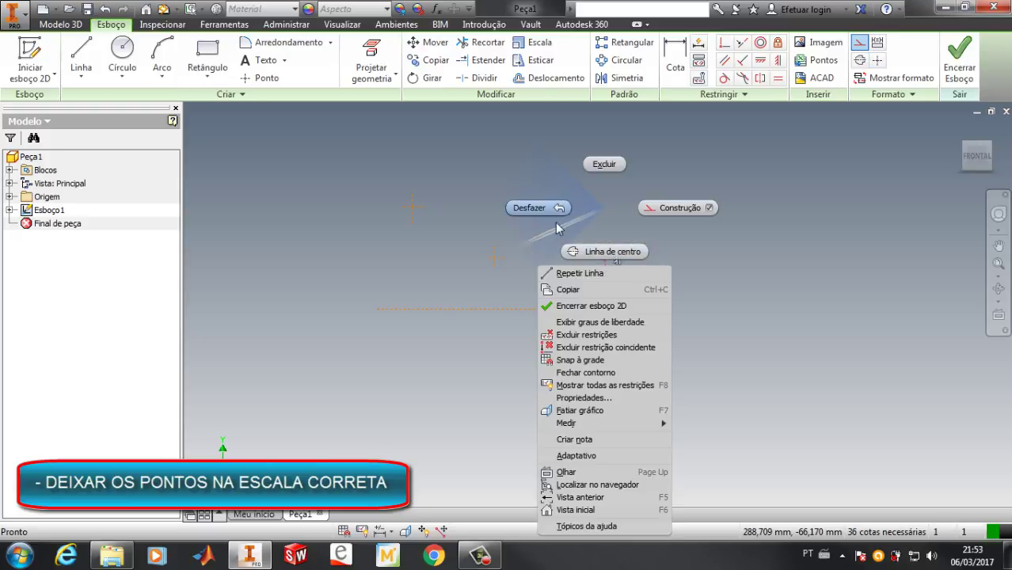
pyautogui.click(866, 48)
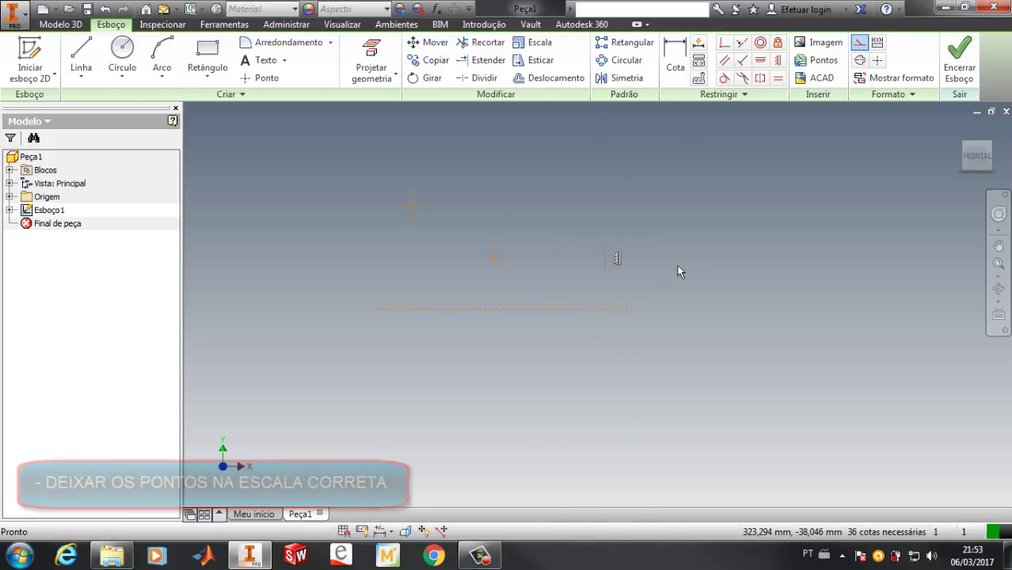
pyautogui.scroll(3, 599, 267)
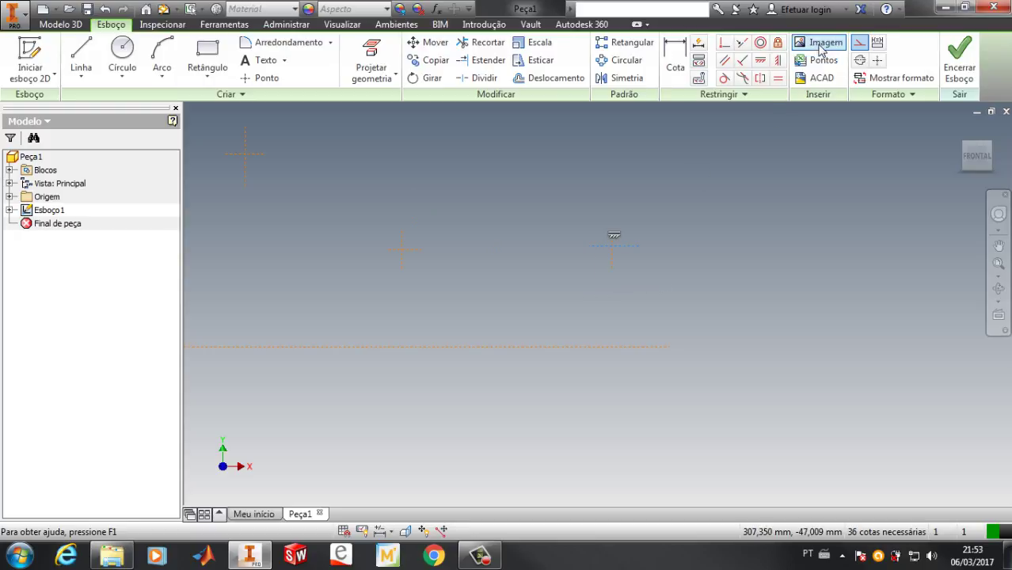
pyautogui.click(859, 42)
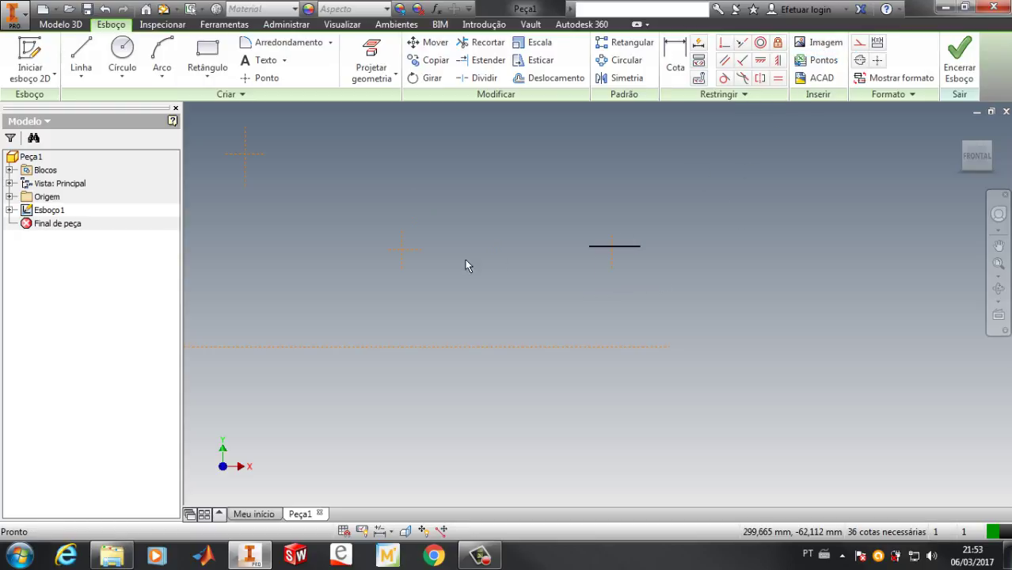
# Convert the vertical and horizontal construction lines crossing at pivot A to regular sketch lines
pyautogui.click(401, 257)
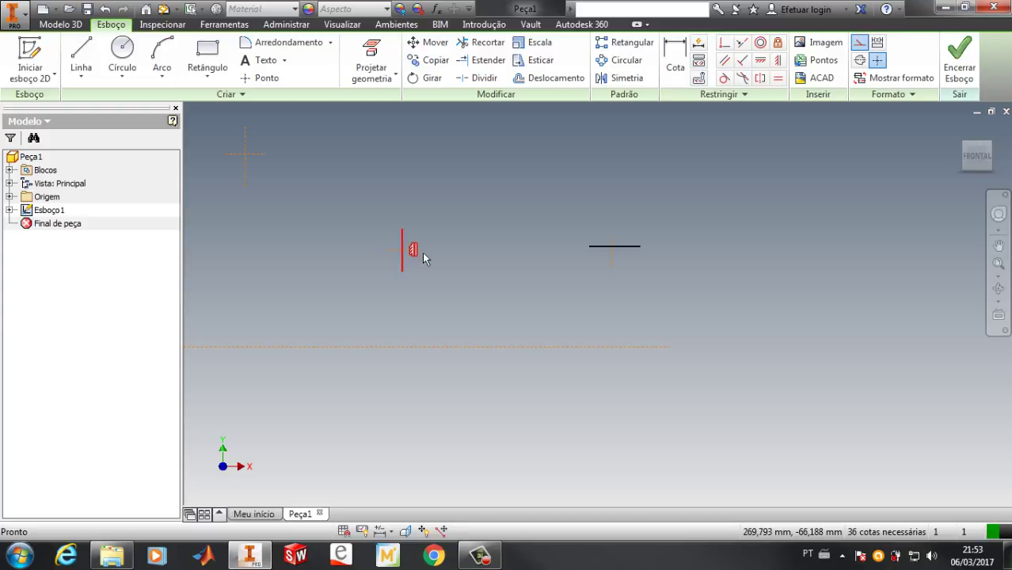
pyautogui.click(859, 42)
pyautogui.press('Escape')
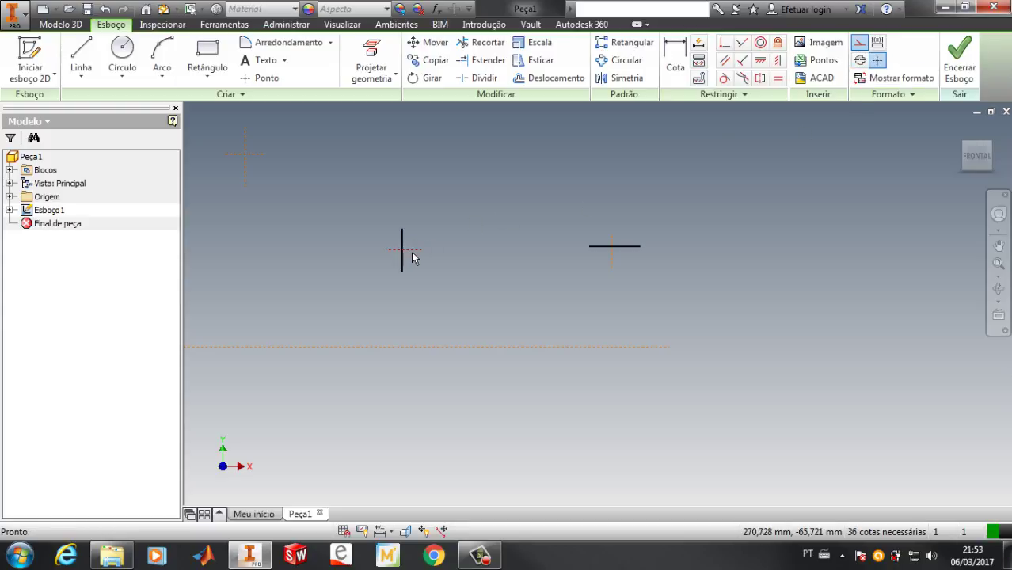
pyautogui.click(413, 250)
pyautogui.click(860, 44)
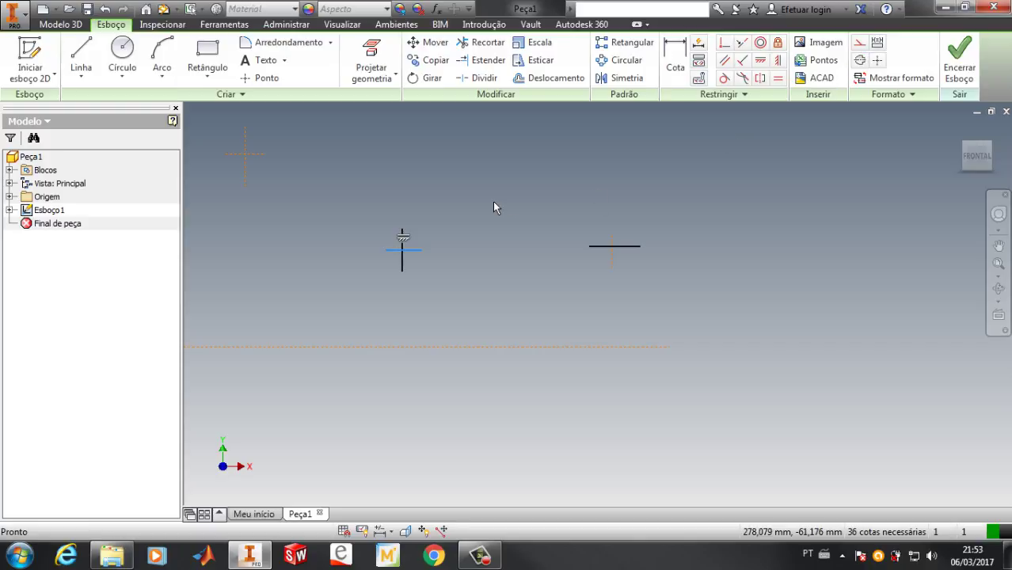
pyautogui.press('Escape')
# Convert the vertical construction line at pivot D to a regular sketch line
pyautogui.click(616, 256)
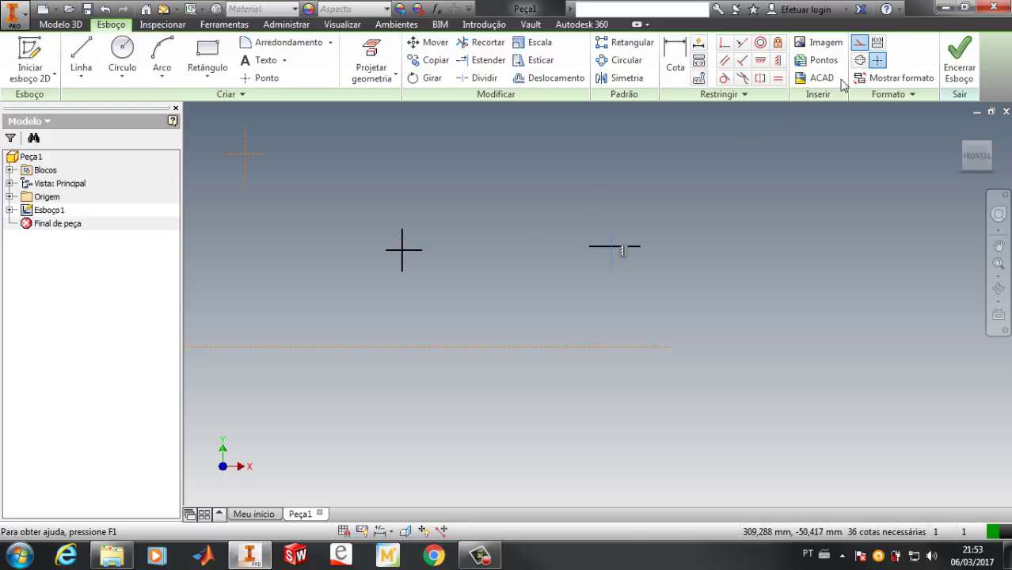
pyautogui.click(859, 42)
pyautogui.press('Escape')
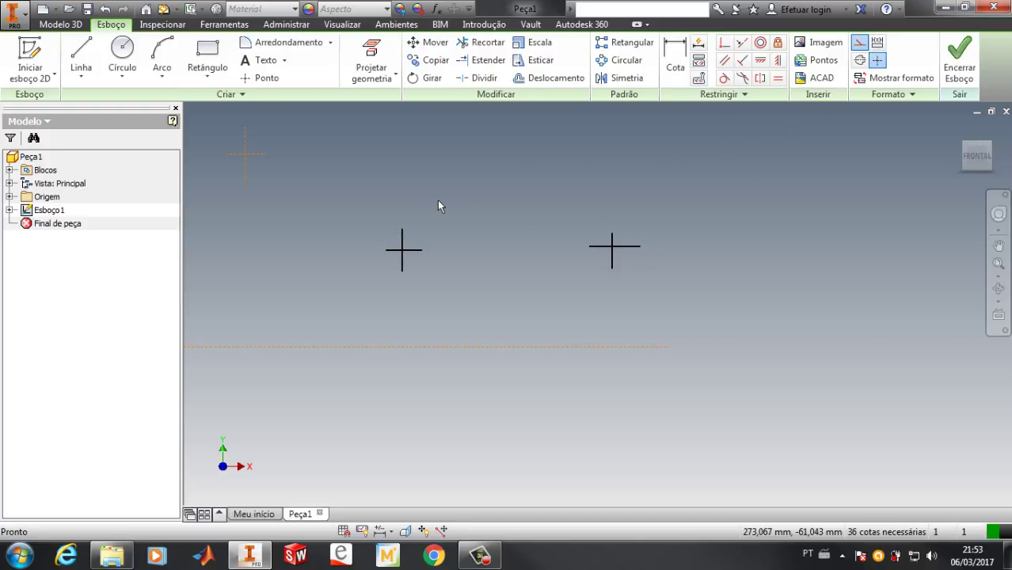
# Convert the vertical and horizontal construction lines crossing at pivot G to regular sketch lines
pyautogui.scroll(2, 438, 203)
pyautogui.moveTo(438, 203); pyautogui.dragTo(543, 260, button='middle')
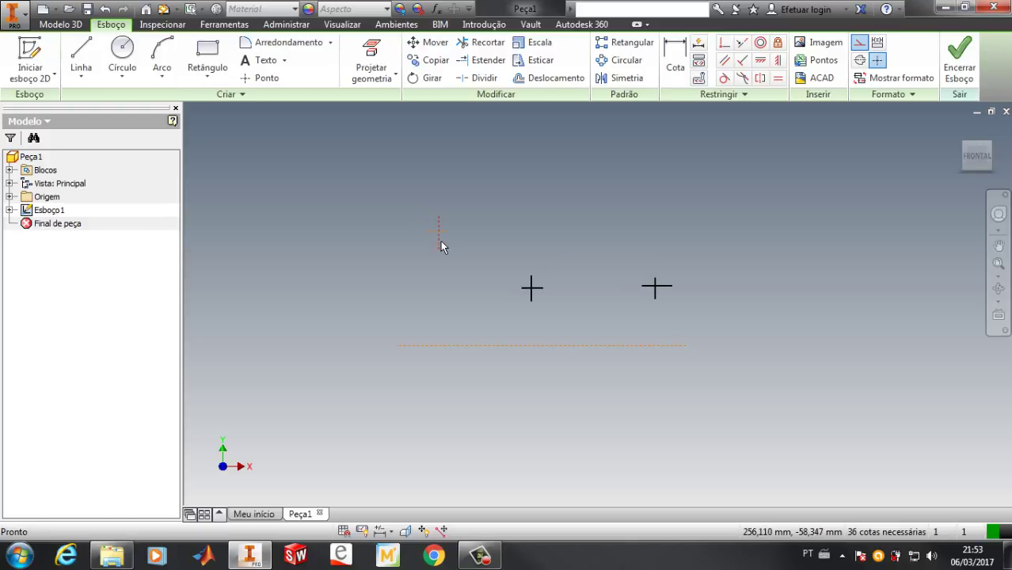
pyautogui.click(859, 42)
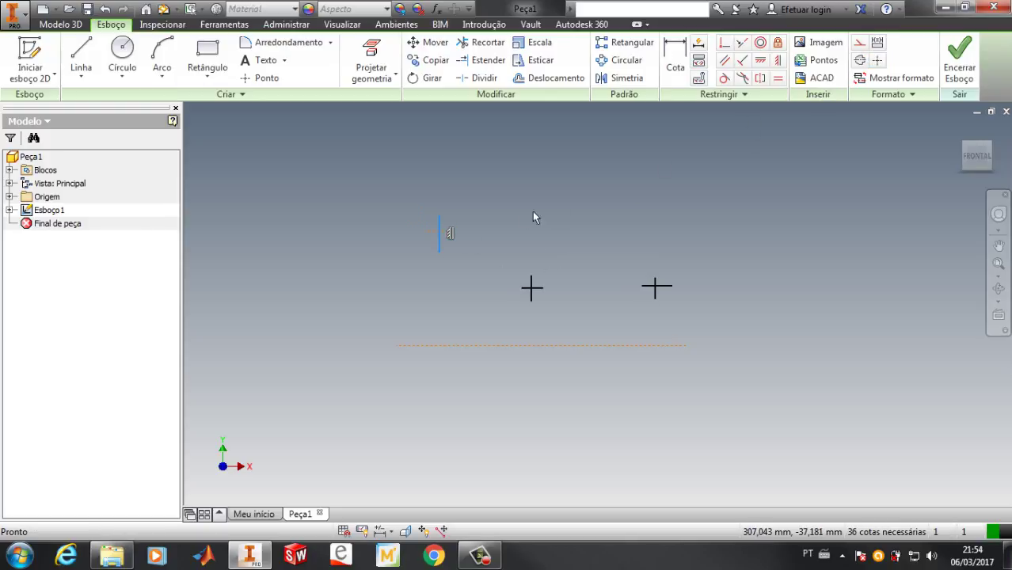
pyautogui.press('Escape')
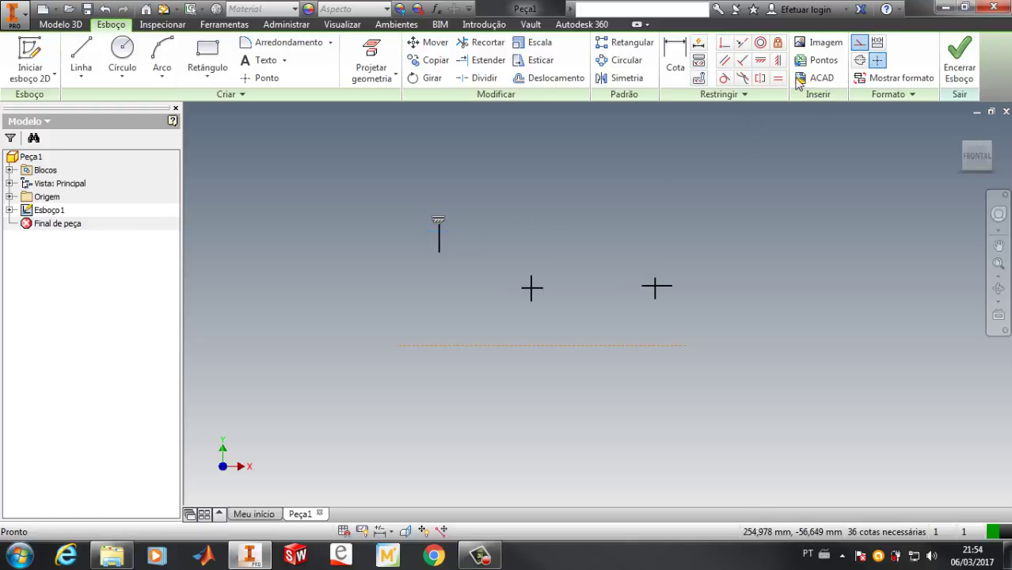
pyautogui.click(860, 42)
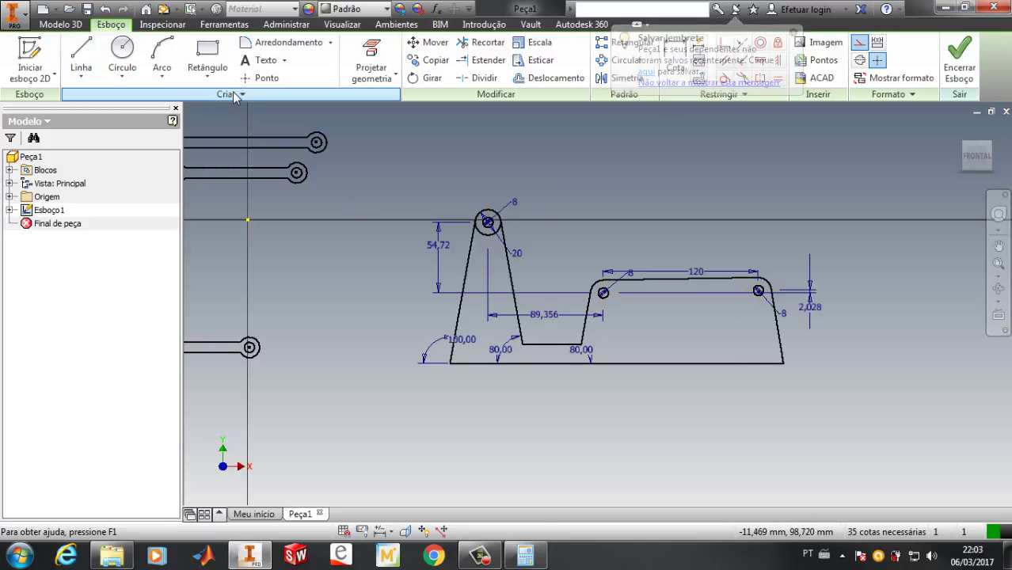
# Create a sketch block named BASE from the whole base profile, including its three pivot holes
pyautogui.click(94, 95)
pyautogui.click(95, 112)
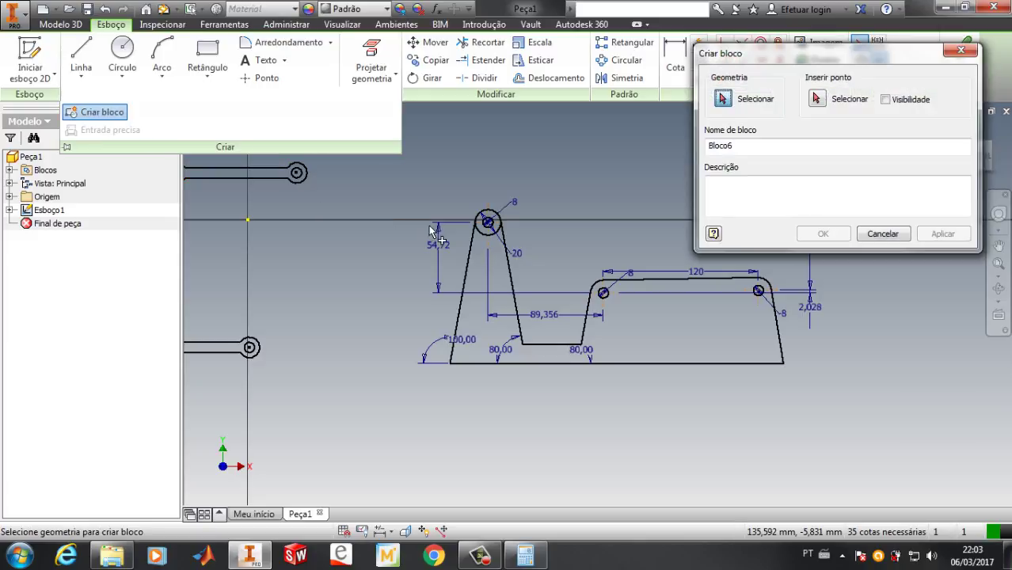
pyautogui.moveTo(403, 188)
pyautogui.mouseDown()
pyautogui.moveTo(726, 427)
pyautogui.moveTo(860, 420)
pyautogui.mouseUp()
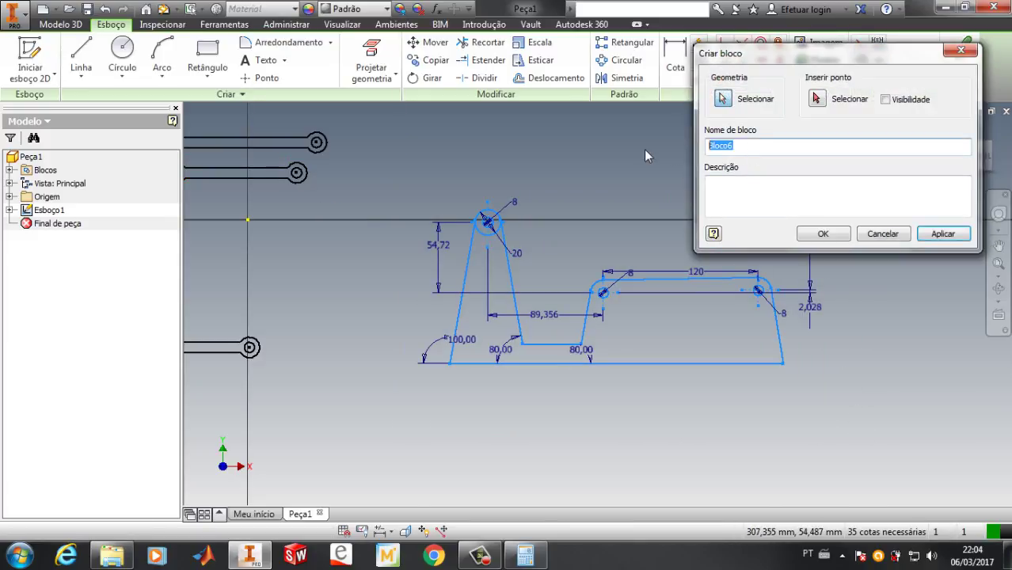
pyautogui.write('BASE')
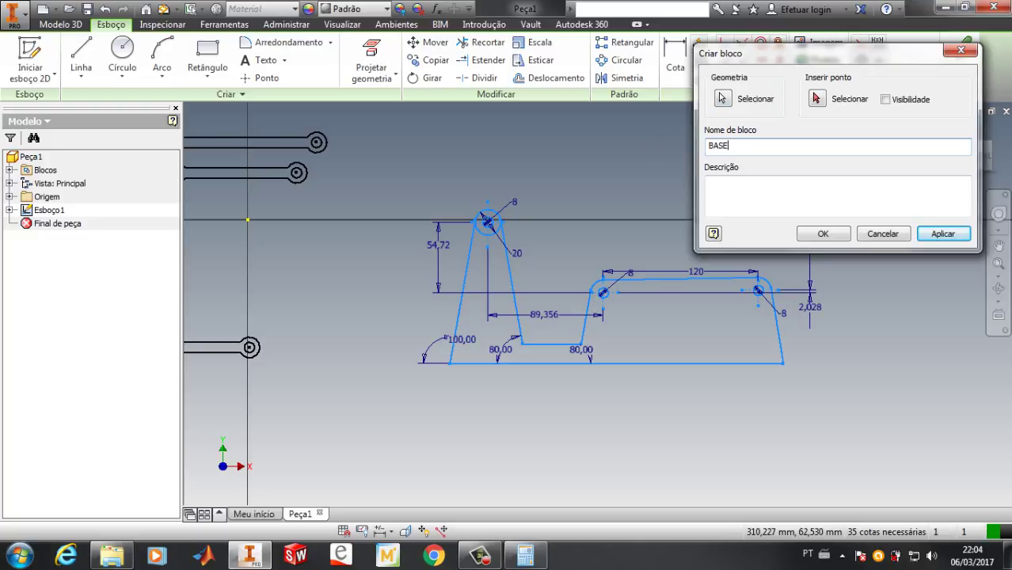
pyautogui.click(942, 234)
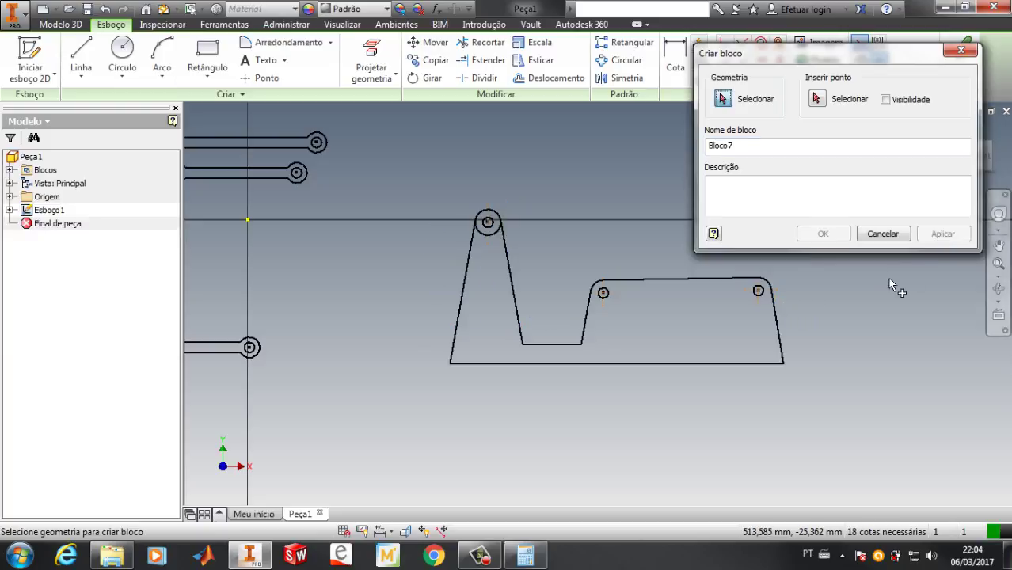
pyautogui.press('Escape')
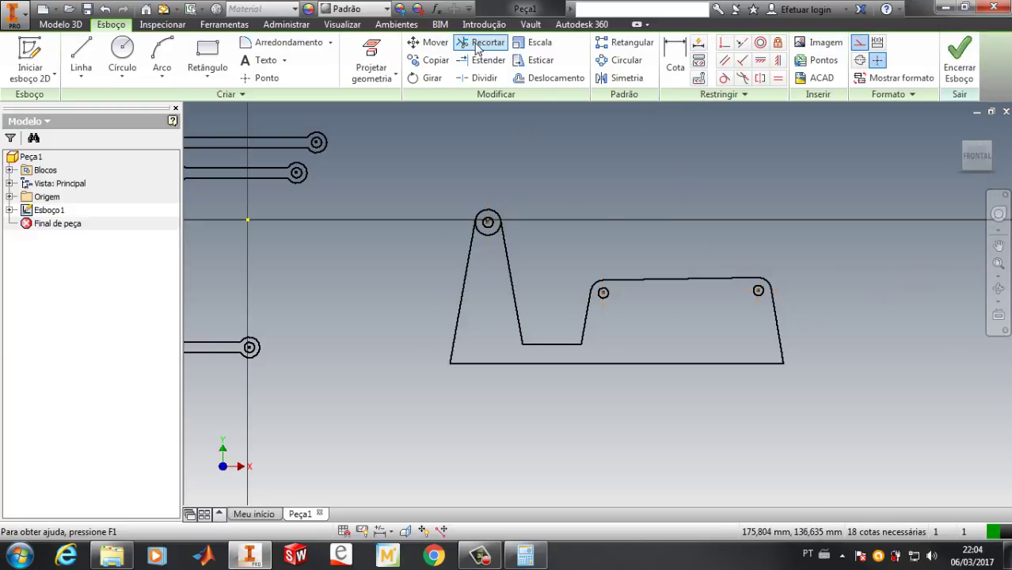
# Move the BASE block onto the sketch origin, using the centre of its middle hole (pivot A) as the base point
pyautogui.click(425, 49)
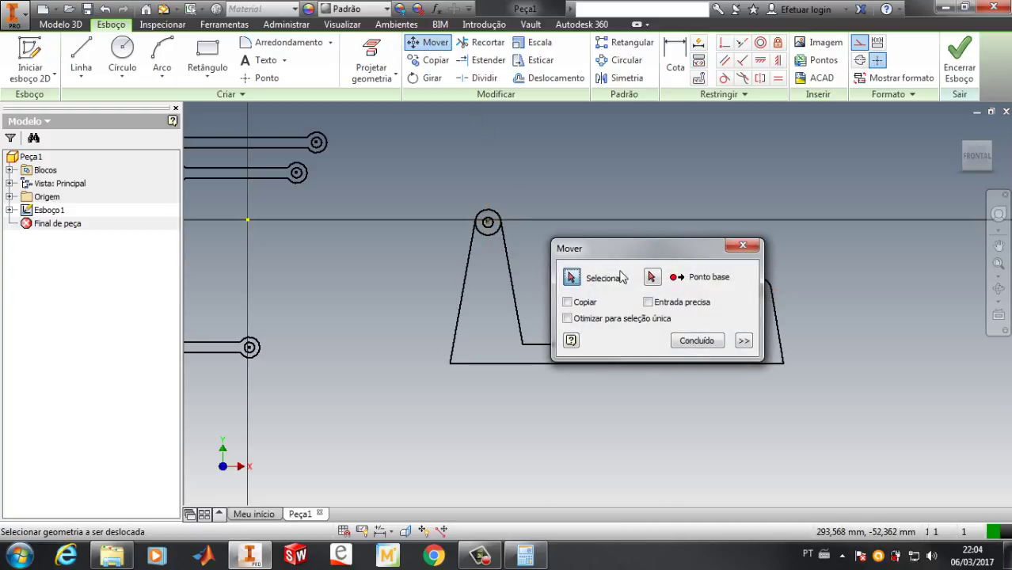
pyautogui.moveTo(615, 241); pyautogui.dragTo(666, 229)
pyautogui.moveTo(717, 201); pyautogui.dragTo(733, 176)
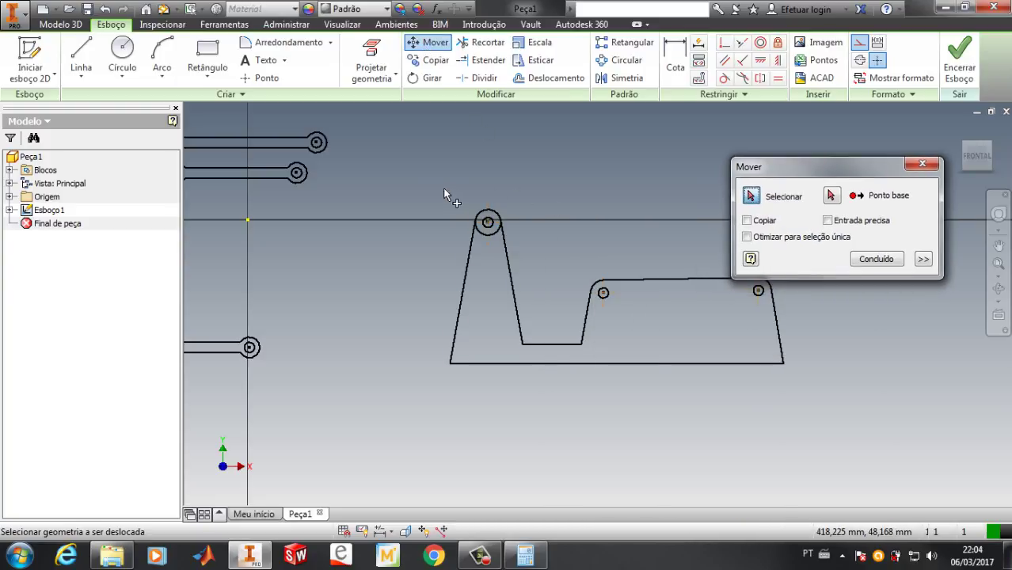
pyautogui.moveTo(423, 184)
pyautogui.mouseDown()
pyautogui.moveTo(854, 416)
pyautogui.moveTo(882, 419)
pyautogui.mouseUp()
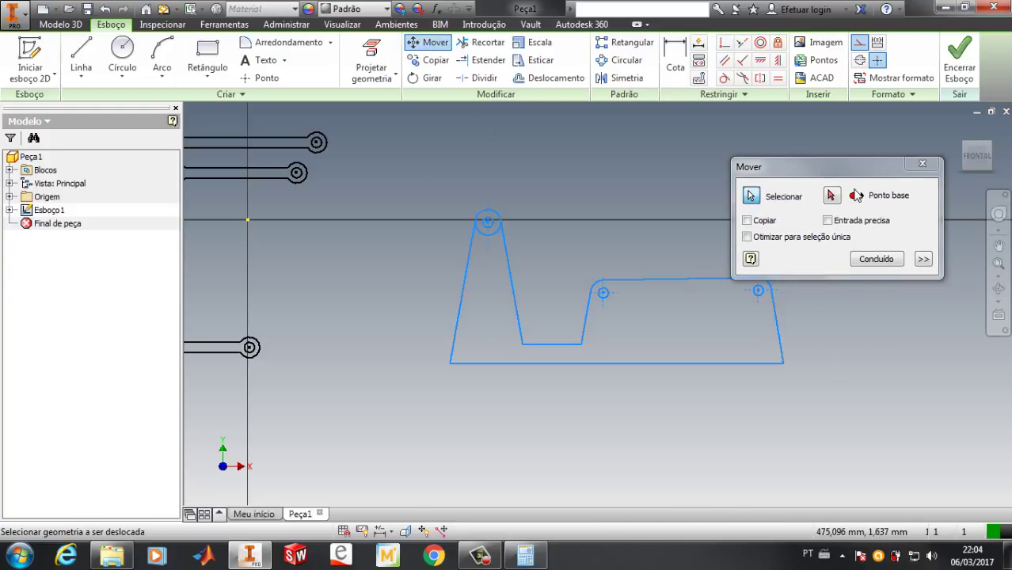
pyautogui.click(830, 195)
pyautogui.scroll(-3, 604, 286)
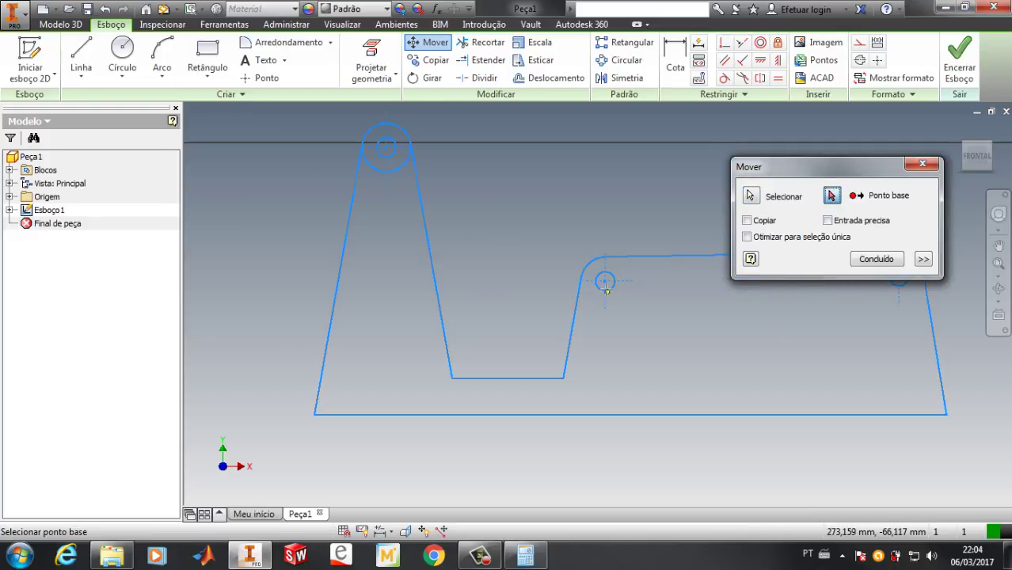
pyautogui.click(604, 281)
pyautogui.scroll(3, 606, 283)
pyautogui.moveTo(606, 283)
pyautogui.mouseDown(button='middle')
pyautogui.moveTo(469, 328)
pyautogui.moveTo(855, 362)
pyautogui.mouseUp(button='middle')
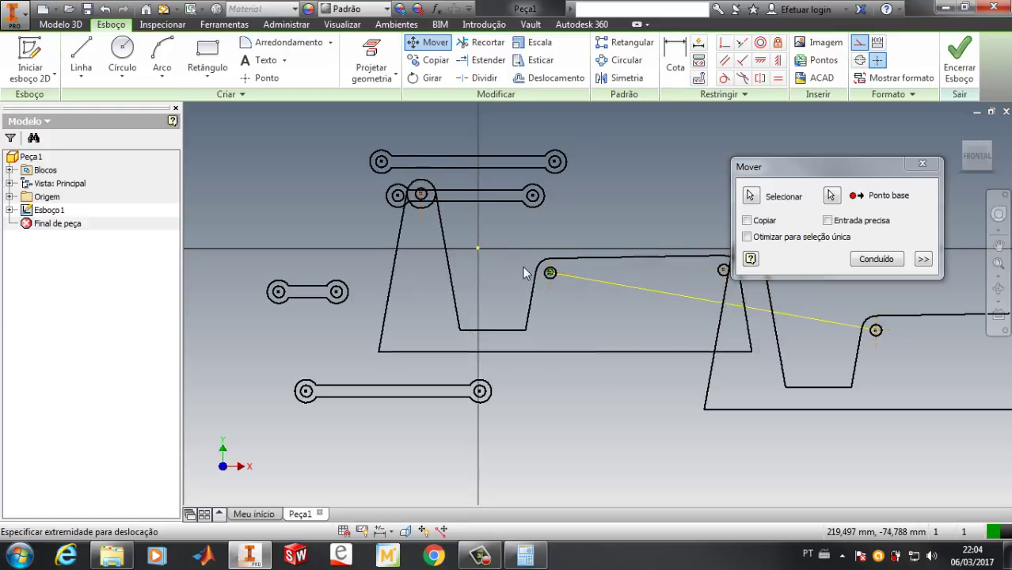
pyautogui.click(477, 249)
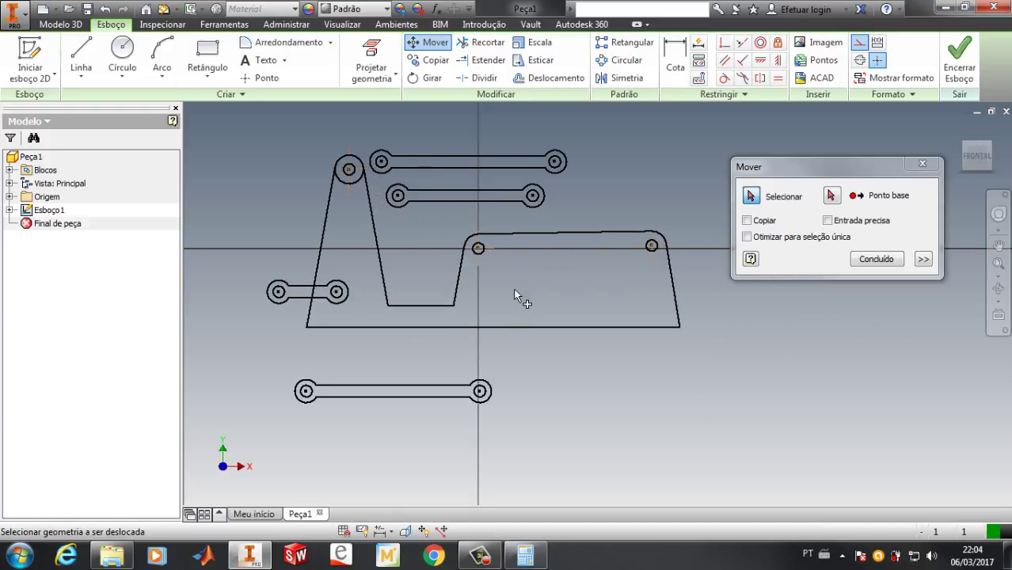
pyautogui.press('Escape')
pyautogui.scroll(3, 669, 275)
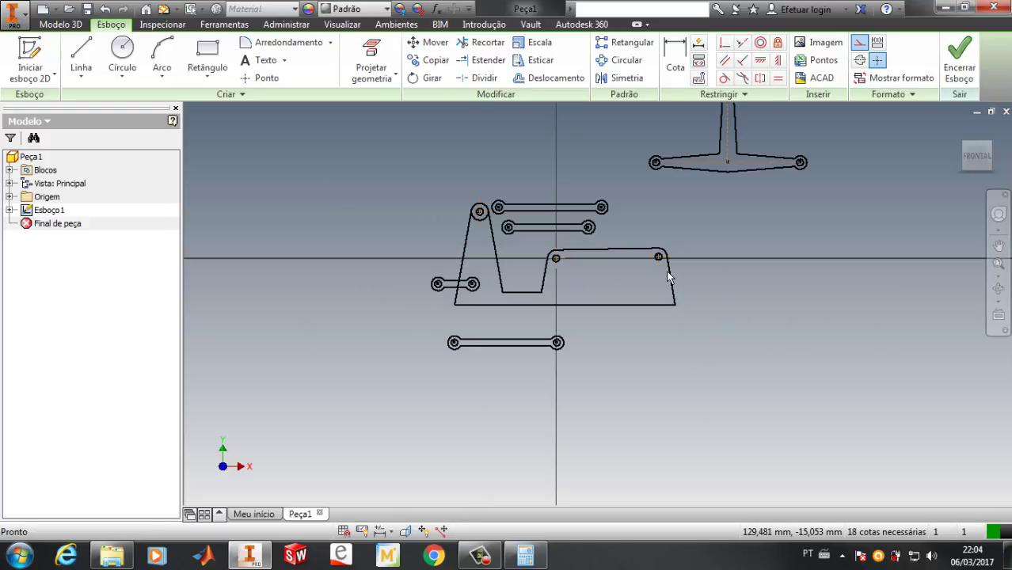
# Move the four straight bar blocks clear of BASE, stacked to its left, and place the T-shaped bar block to its lower right
pyautogui.scroll(-3, 390, 283)
pyautogui.scroll(2, 390, 283)
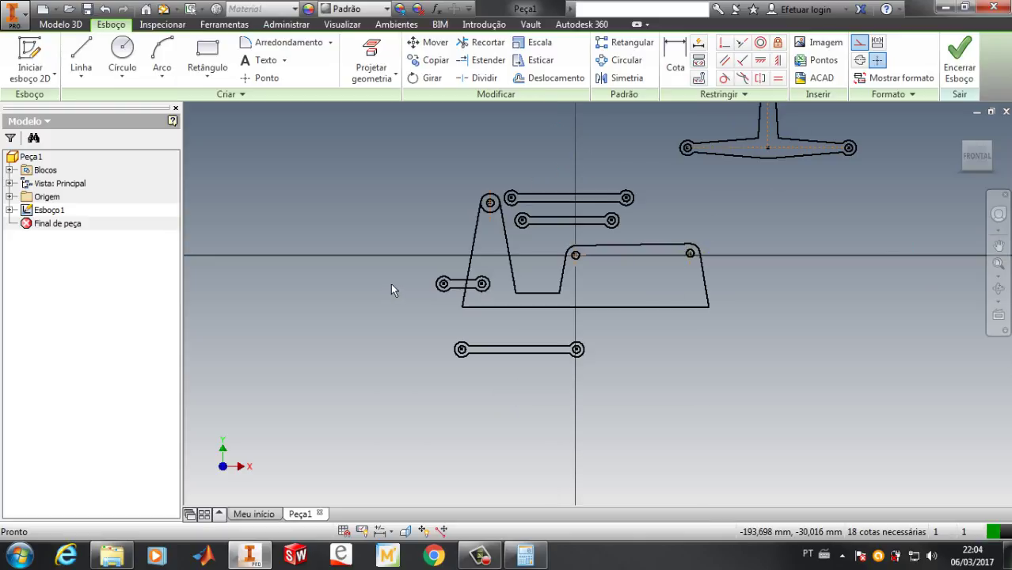
pyautogui.moveTo(462, 290); pyautogui.dragTo(334, 220)
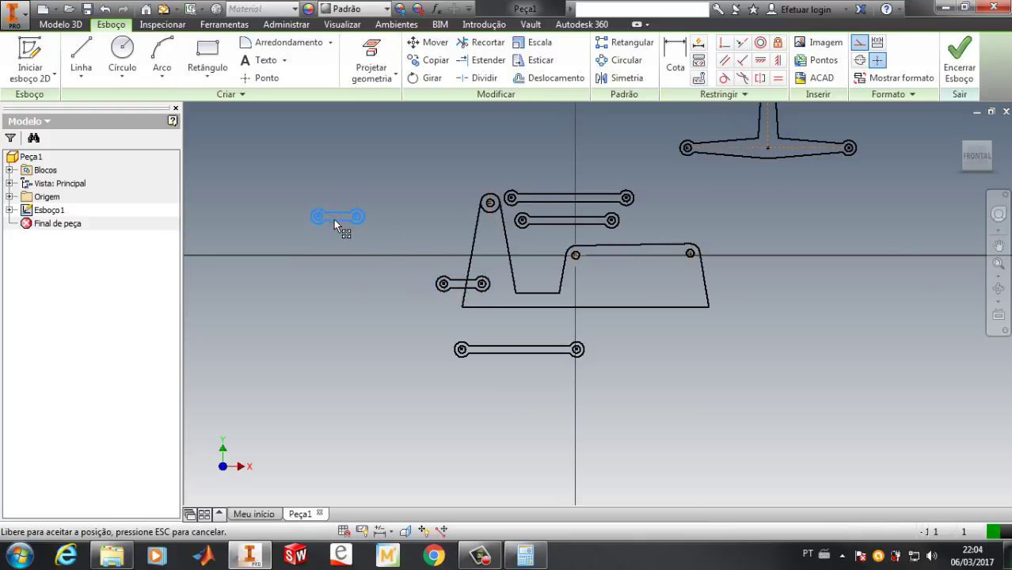
pyautogui.moveTo(560, 203); pyautogui.dragTo(333, 266)
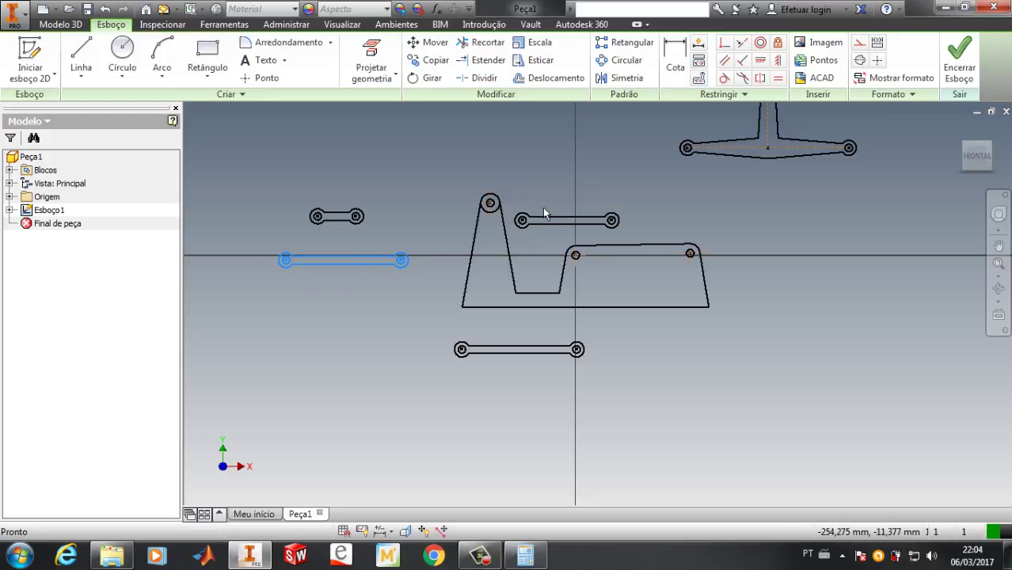
pyautogui.moveTo(557, 226); pyautogui.dragTo(326, 290)
pyautogui.moveTo(516, 353); pyautogui.dragTo(339, 327)
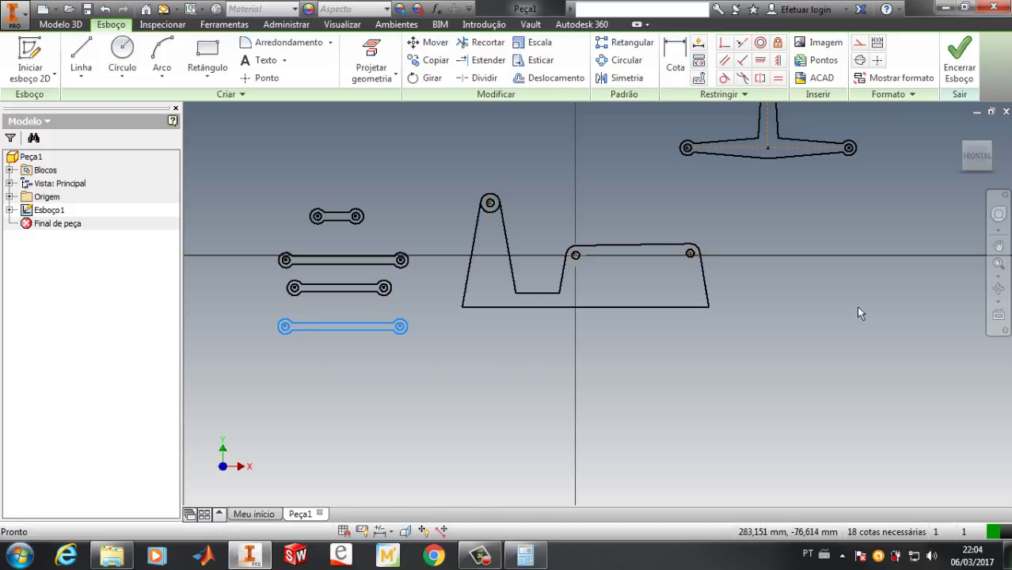
pyautogui.moveTo(794, 162); pyautogui.dragTo(809, 364)
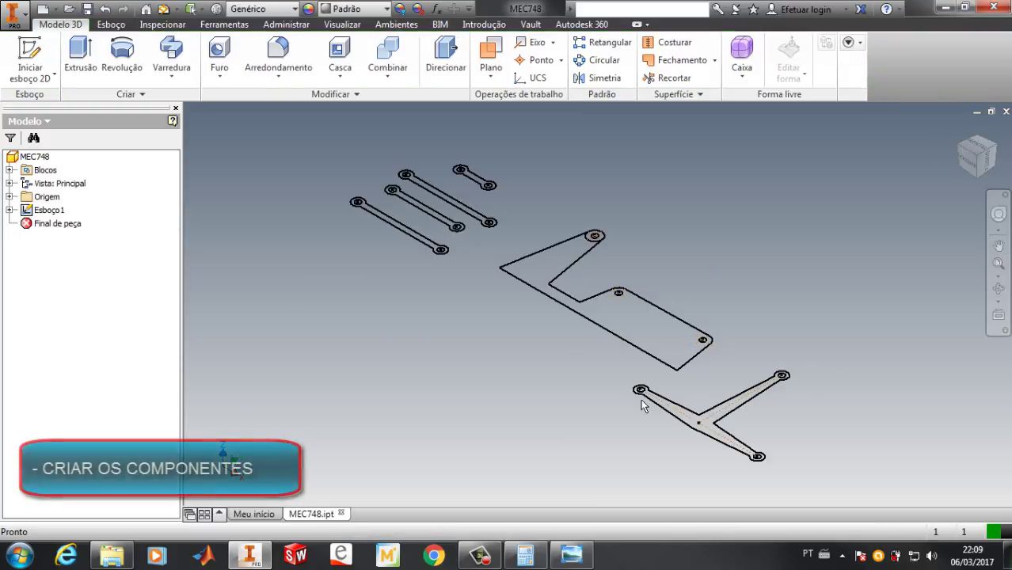
# Start creating components from the sketch blocks for target assembly MEC748.iam, selecting the BASE block and checking the destination folder MEC748-02
pyautogui.click(283, 24)
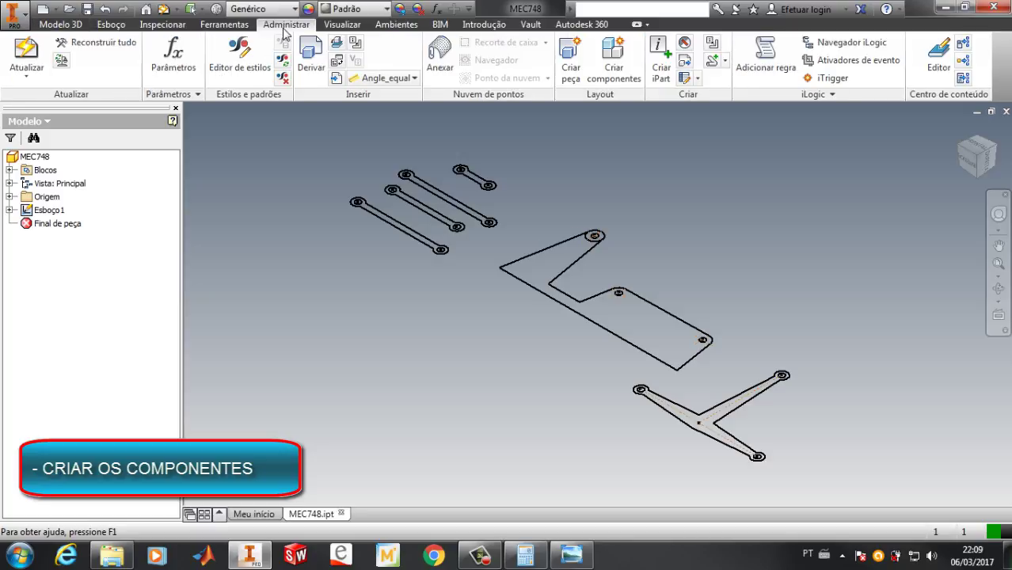
pyautogui.click(613, 63)
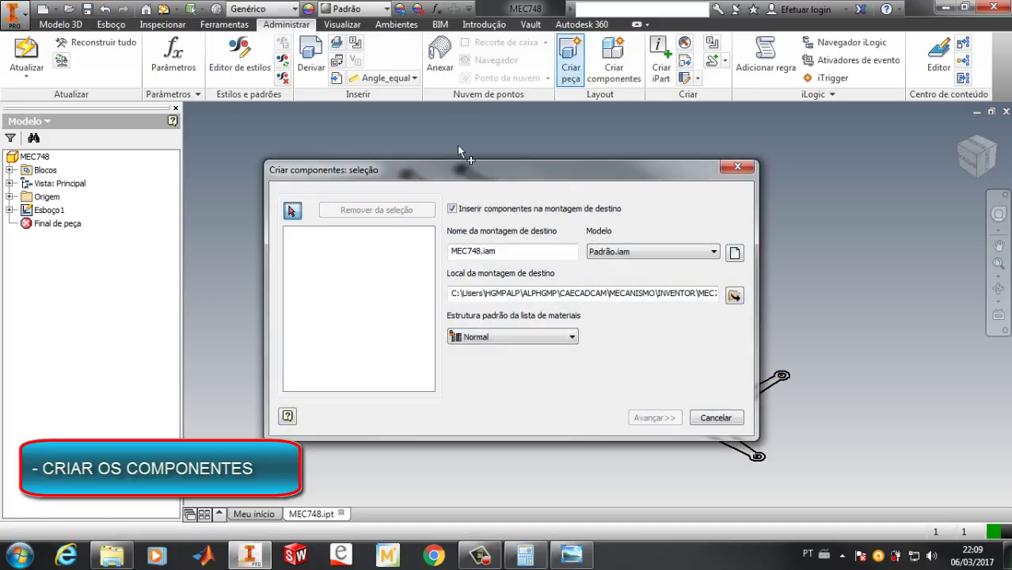
pyautogui.moveTo(466, 183); pyautogui.dragTo(255, 130)
pyautogui.click(622, 342)
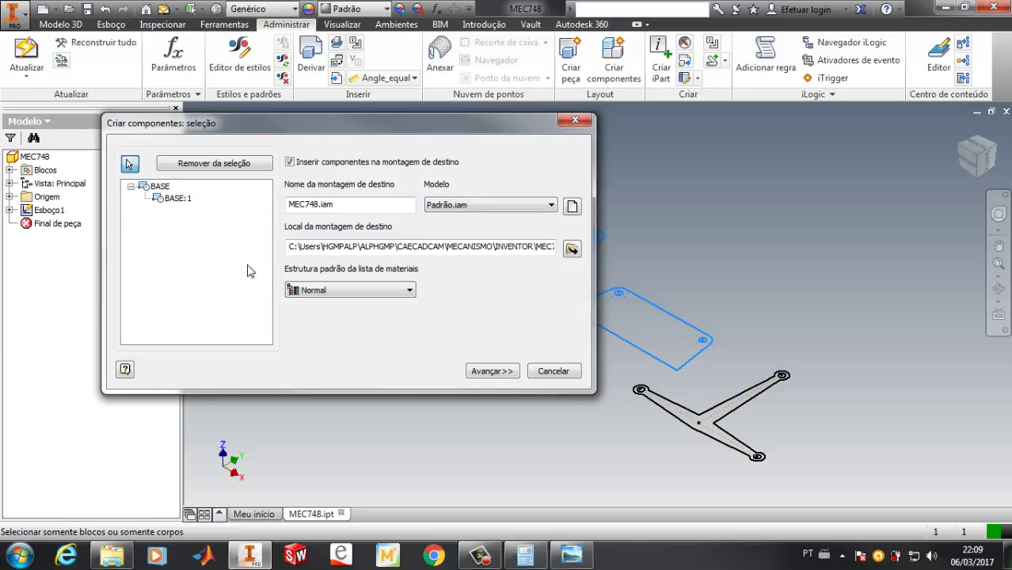
pyautogui.click(536, 250)
pyautogui.press('End')
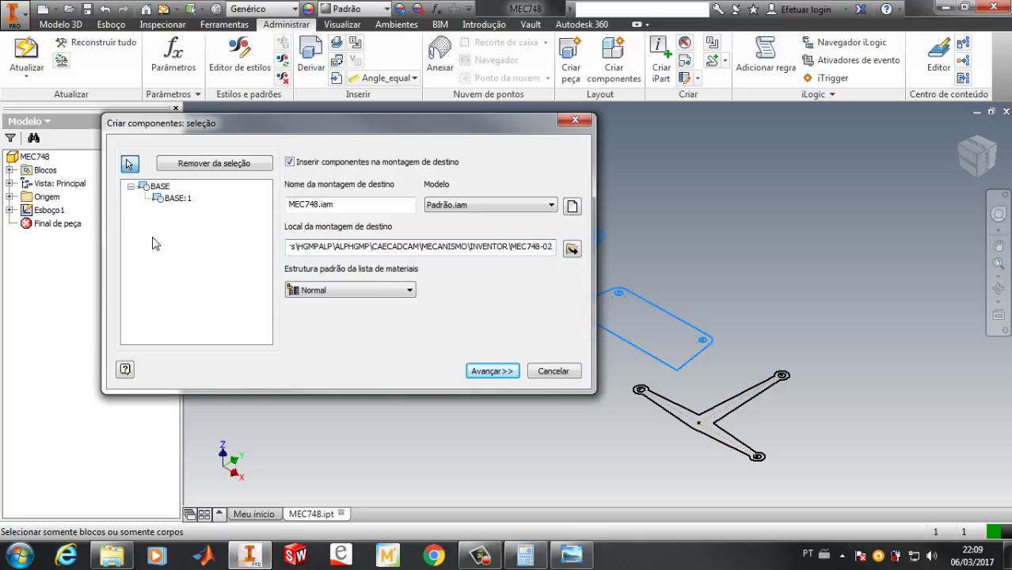
# Add the BARRA AB, BARRA CD and BARRA BCE blocks to the component selection
pyautogui.click(130, 166)
pyautogui.moveTo(270, 123); pyautogui.dragTo(614, 213)
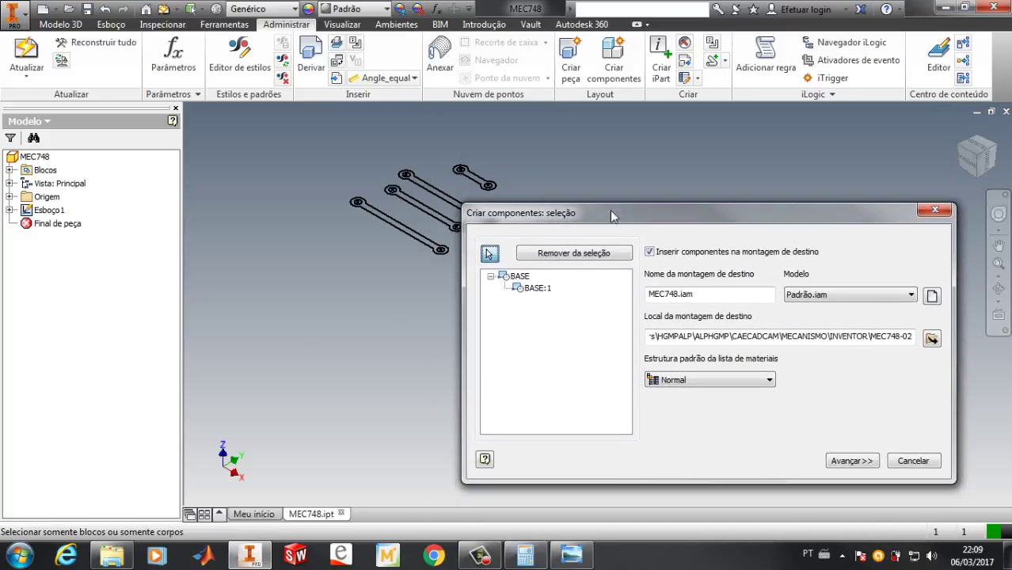
pyautogui.click(473, 185)
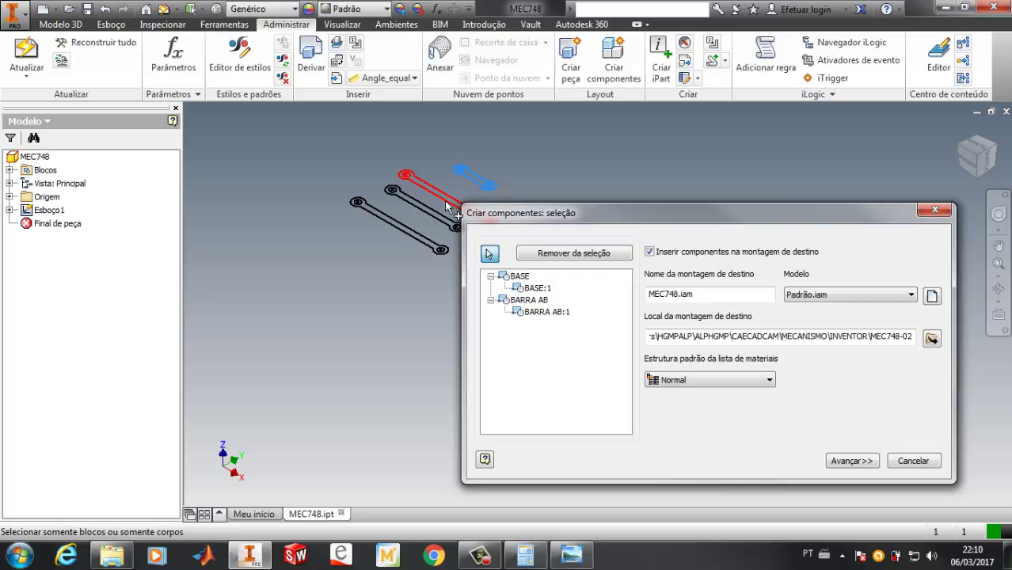
pyautogui.click(447, 208)
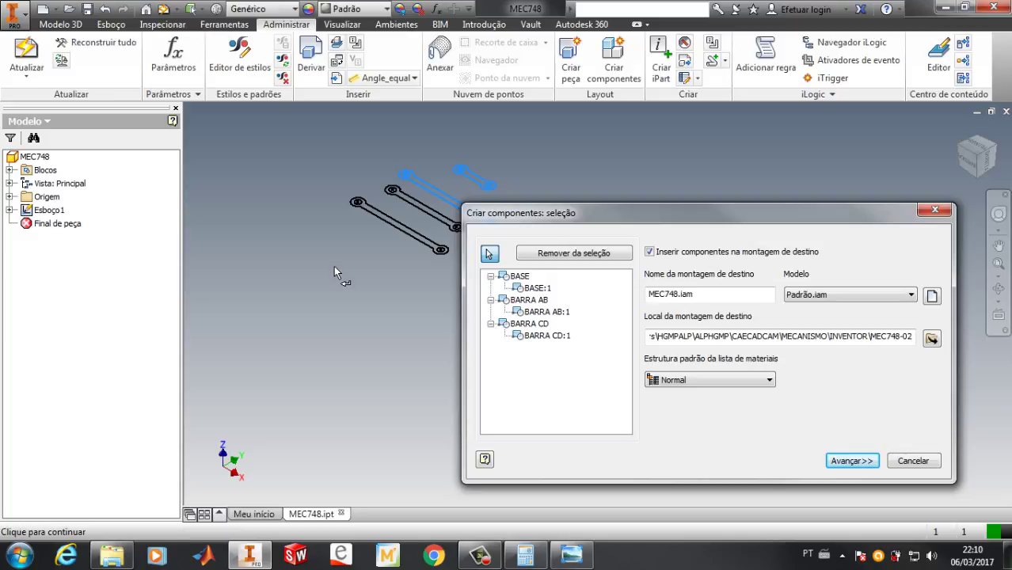
pyautogui.moveTo(625, 223); pyautogui.dragTo(348, 147)
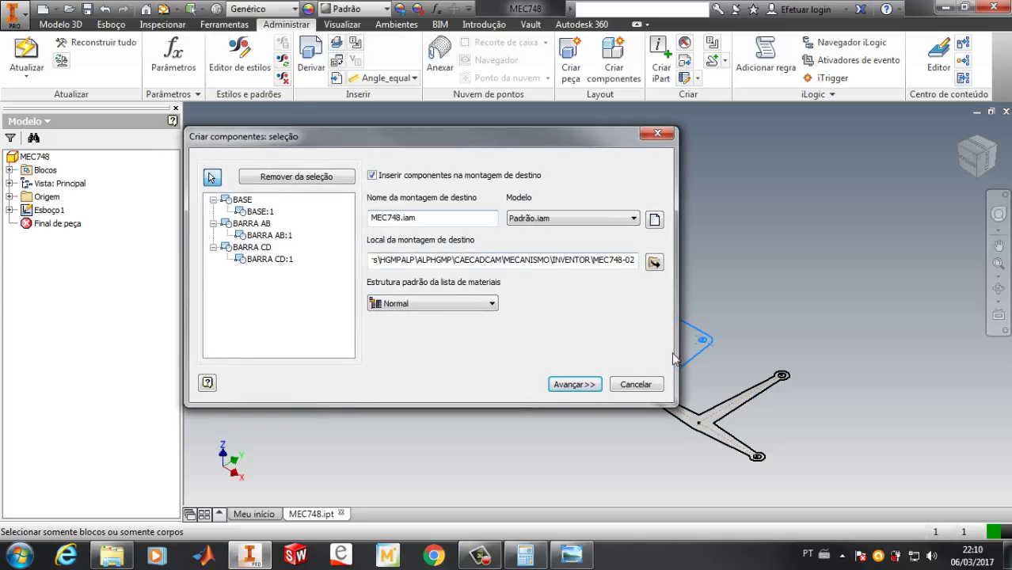
pyautogui.click(736, 399)
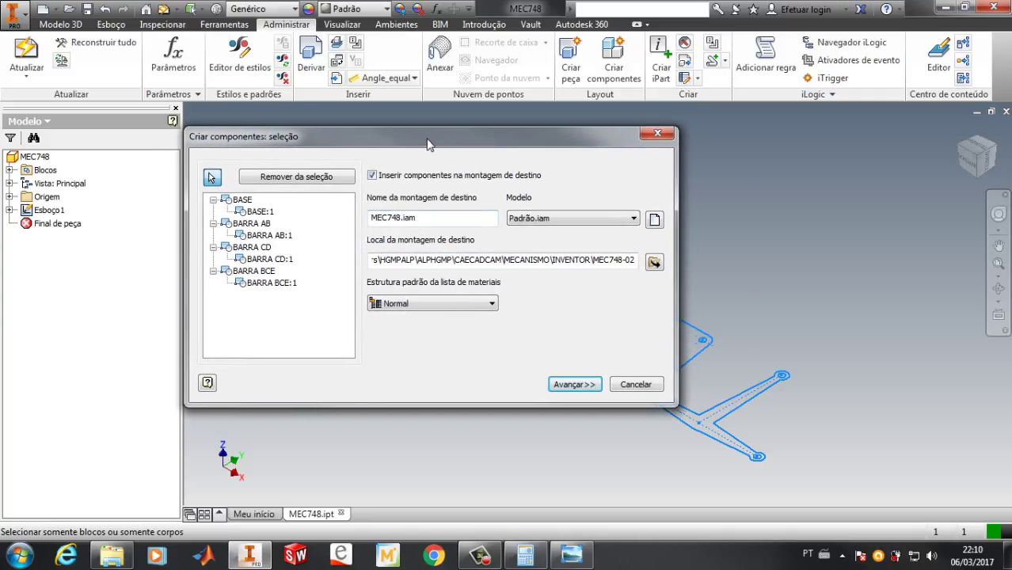
# Add the BARRA EF and BARRA FG blocks, and generate all six components with equivalent assembly constraints, constrained to the layout plane
pyautogui.moveTo(428, 144); pyautogui.dragTo(730, 166)
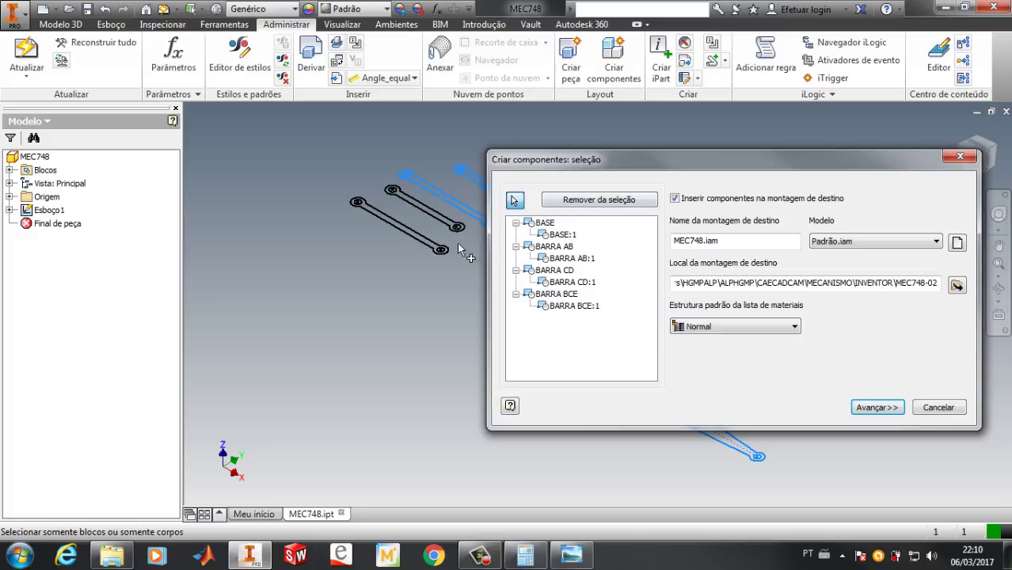
pyautogui.click(434, 221)
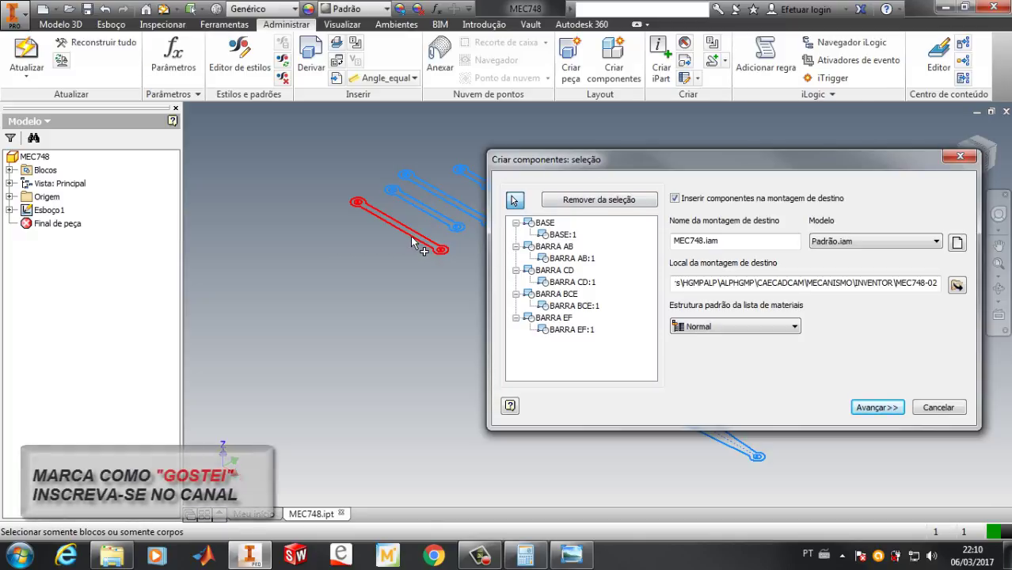
pyautogui.click(412, 241)
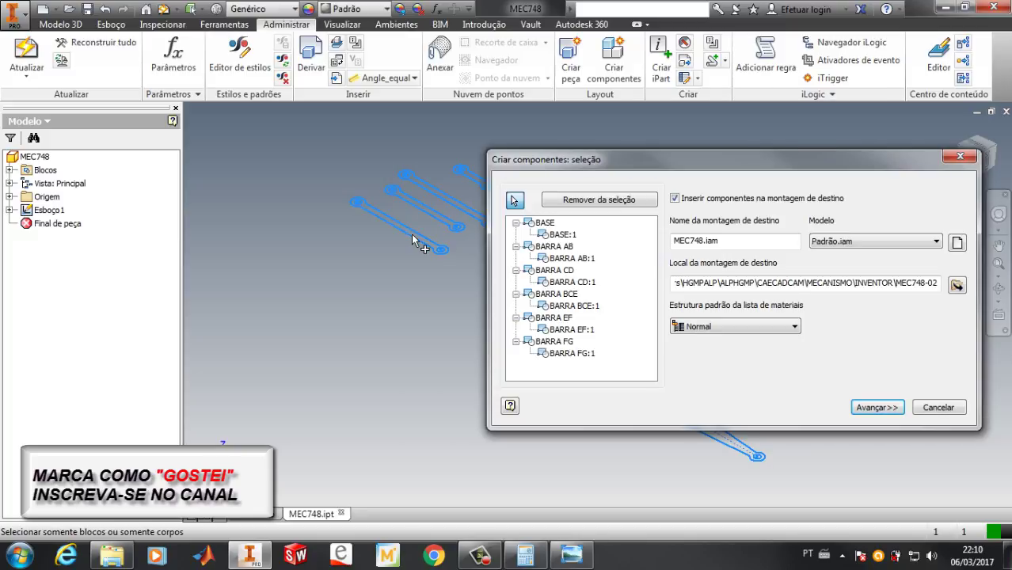
pyautogui.click(865, 409)
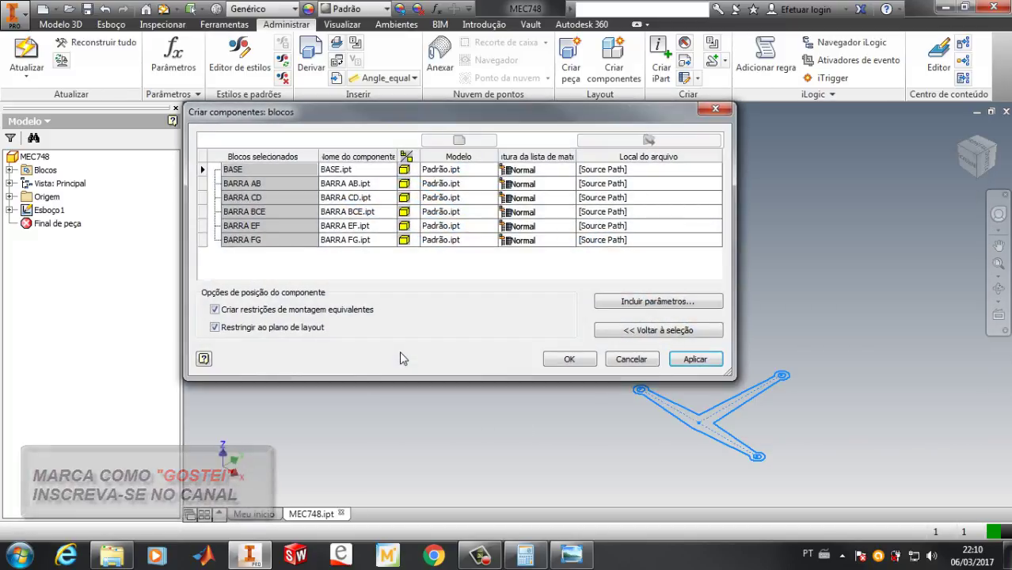
pyautogui.click(567, 360)
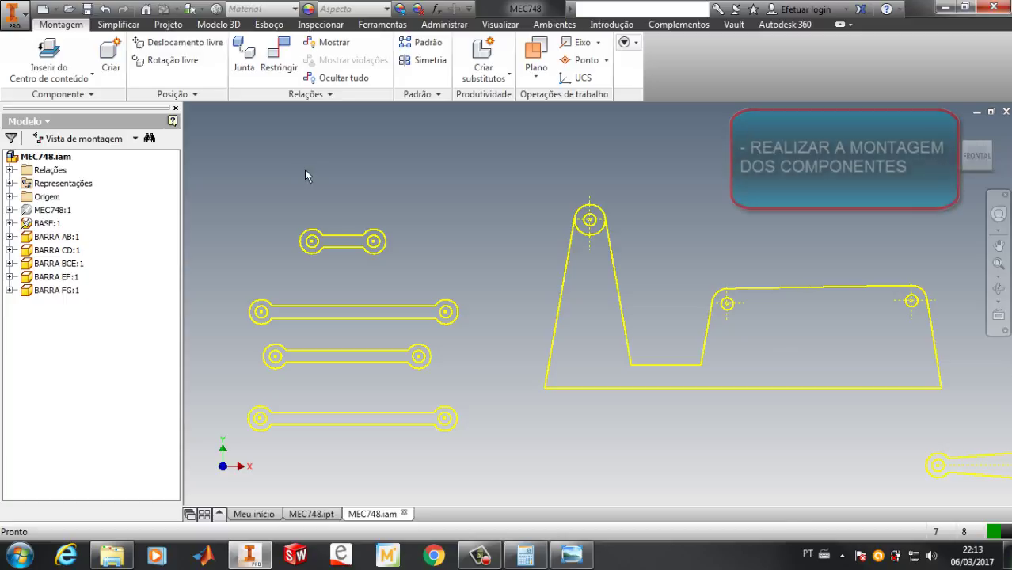
# Mate the left hole centre of BARRA AB to pivot A of BASE with 0 mm offset, and swing the bar diagonally downwards
pyautogui.click(279, 55)
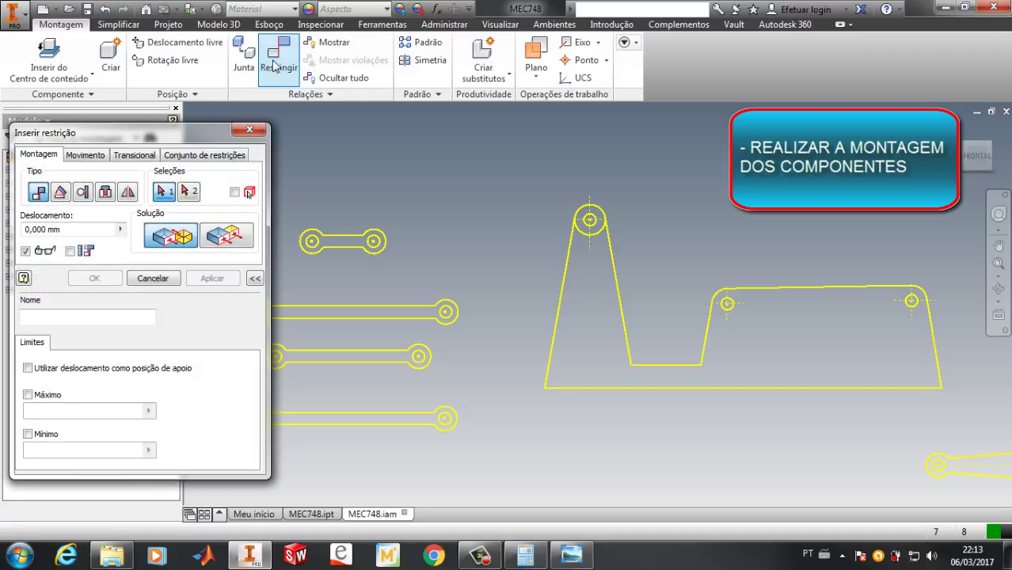
pyautogui.click(313, 248)
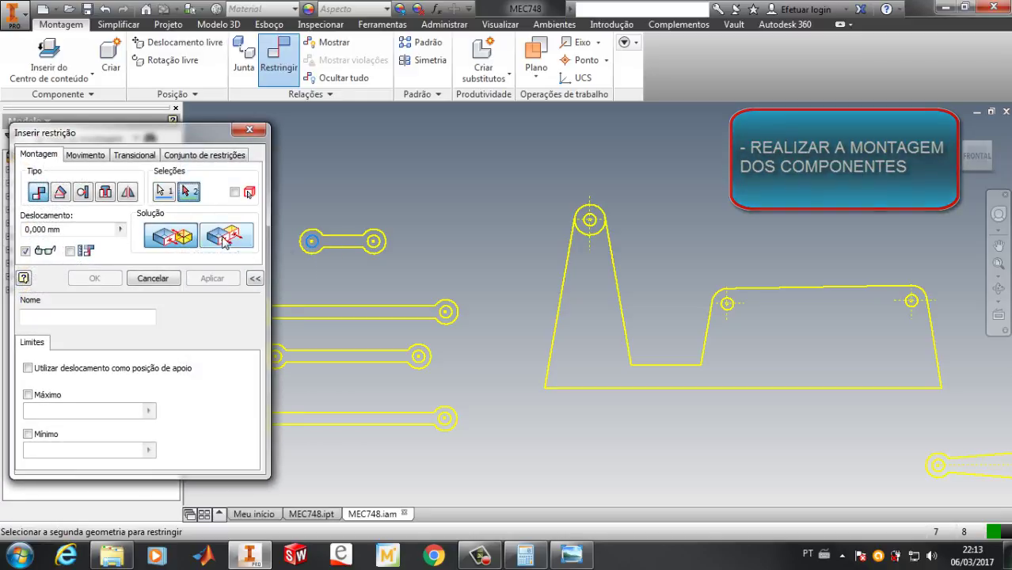
pyautogui.click(728, 305)
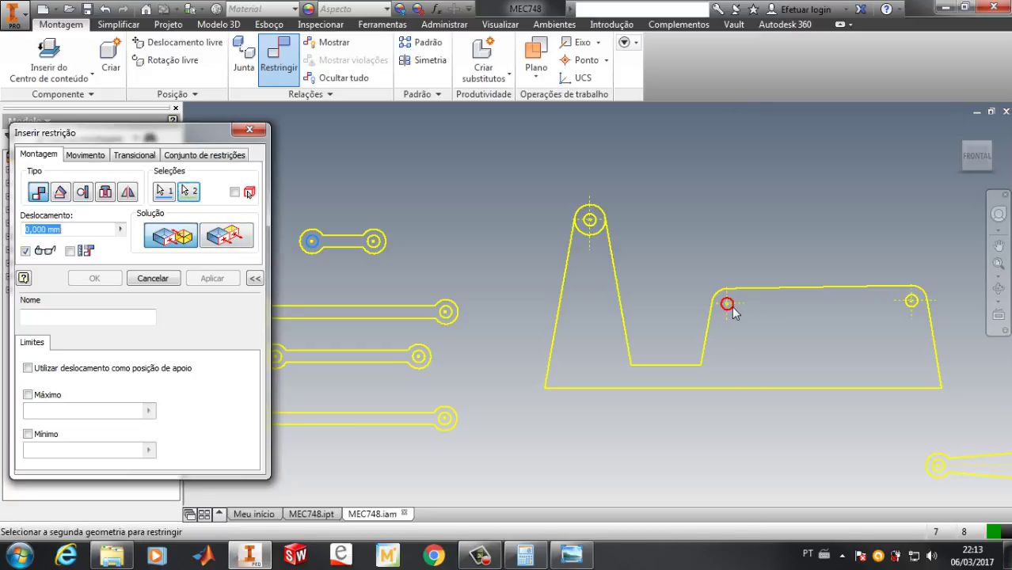
pyautogui.click(212, 278)
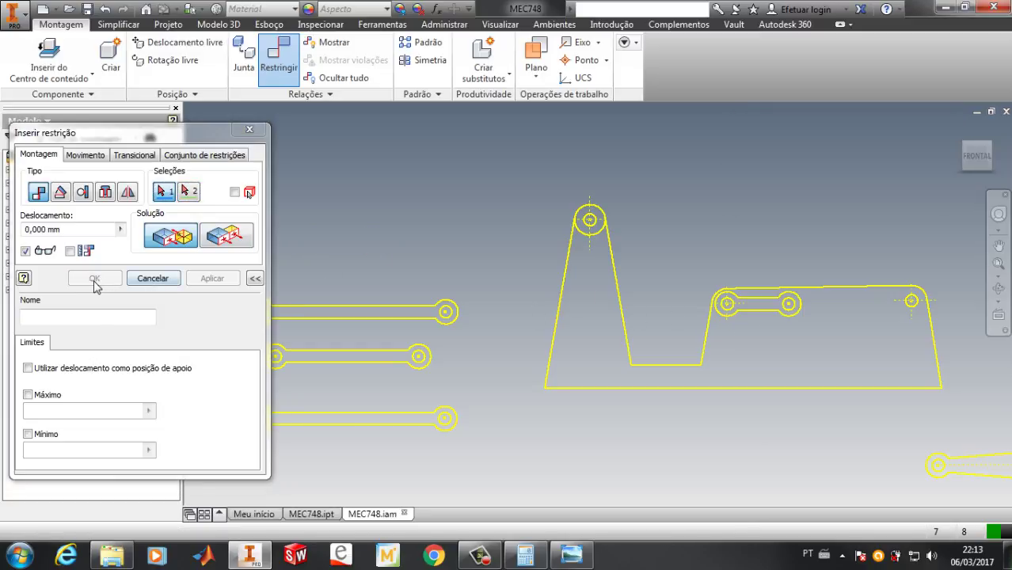
pyautogui.click(249, 129)
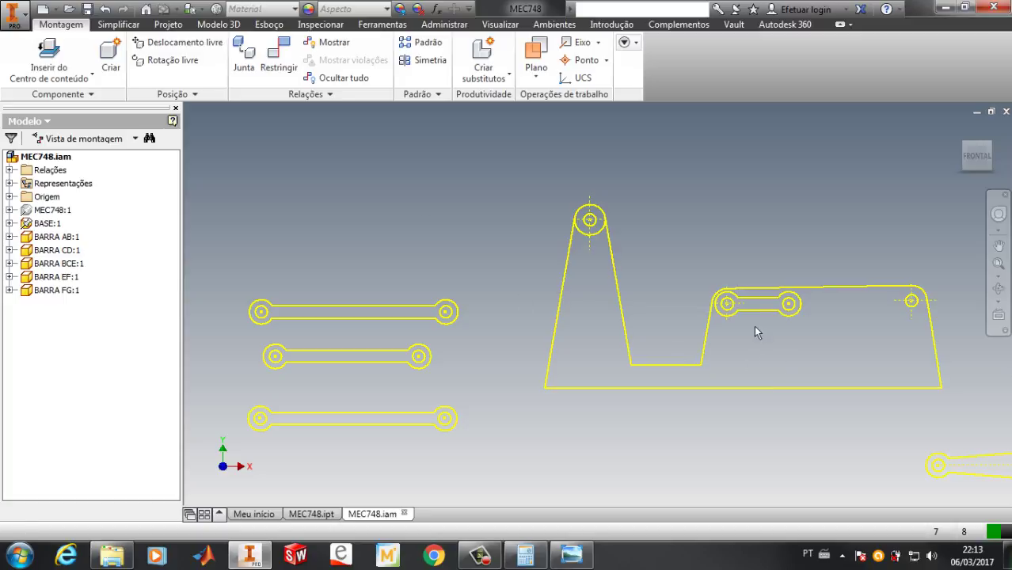
pyautogui.moveTo(755, 311); pyautogui.dragTo(757, 377)
pyautogui.click(680, 221)
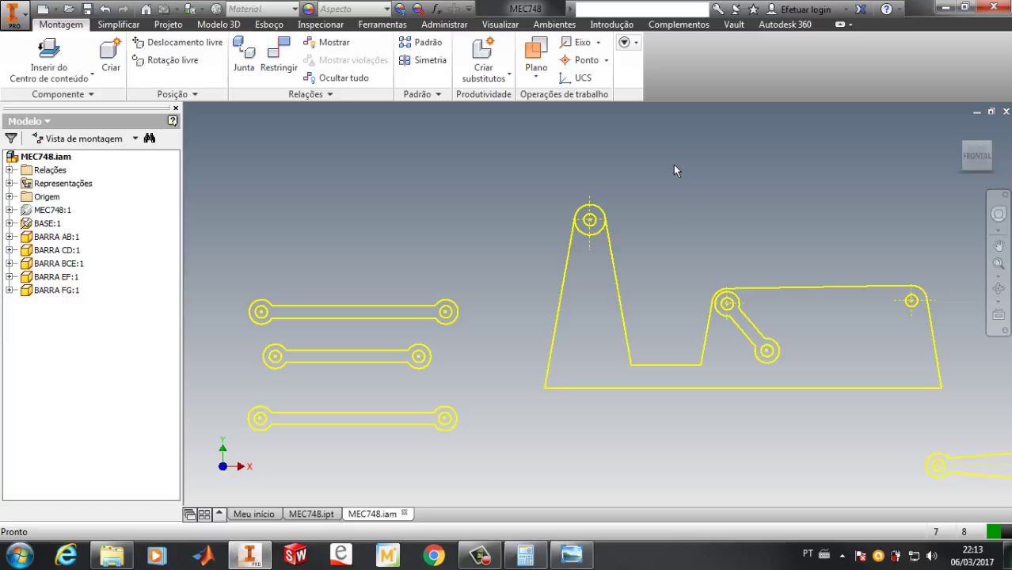
# Mate the left arm hole centre of BARRA BCE to the free end of BARRA AB with 0 mm offset, and swing BARRA BCE upwards
pyautogui.moveTo(886, 195); pyautogui.dragTo(723, 194, button='middle')
pyautogui.scroll(-3, 763, 188)
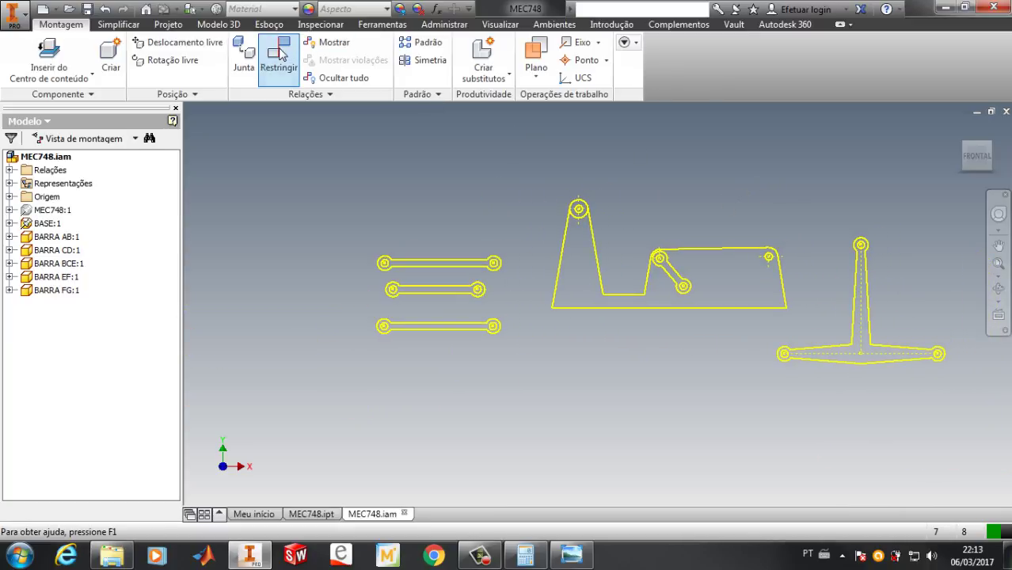
pyautogui.click(783, 355)
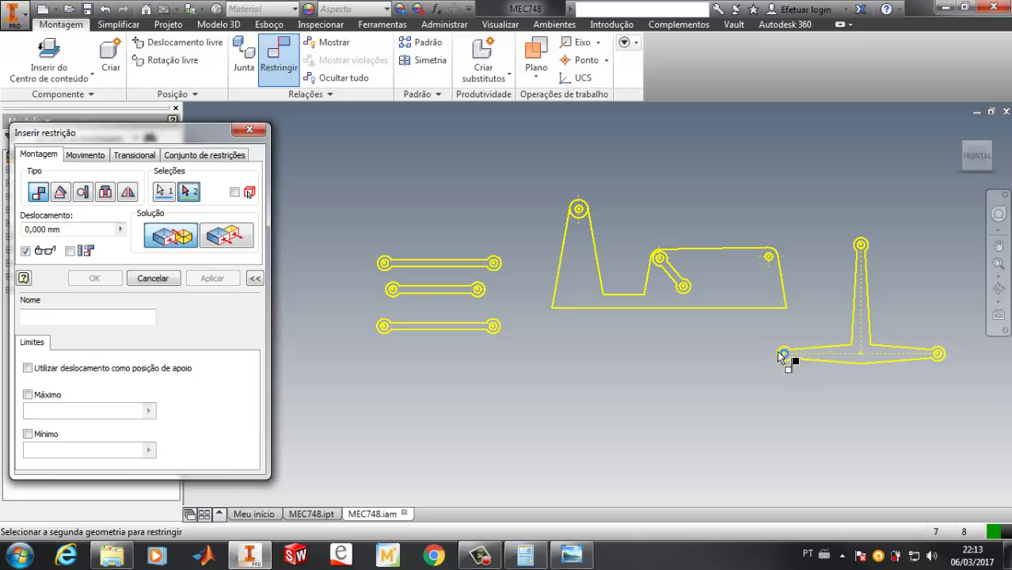
pyautogui.click(683, 288)
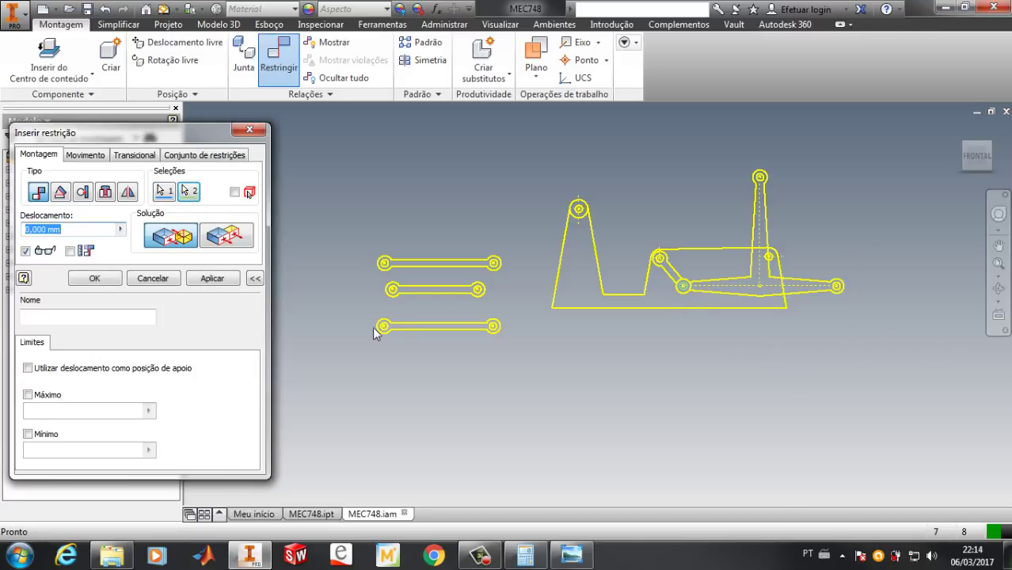
pyautogui.click(212, 279)
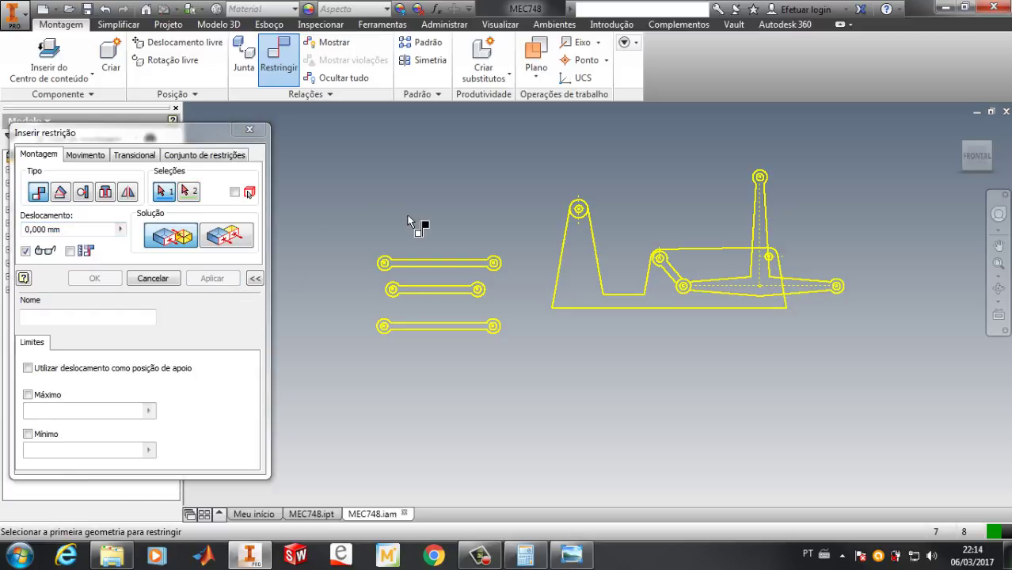
pyautogui.press('Escape')
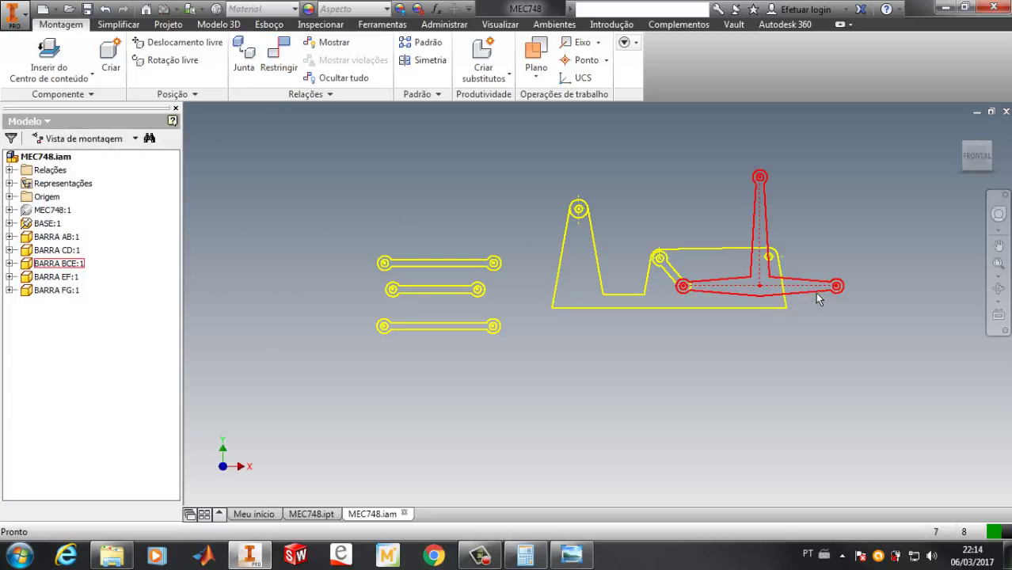
pyautogui.moveTo(814, 292); pyautogui.dragTo(752, 175)
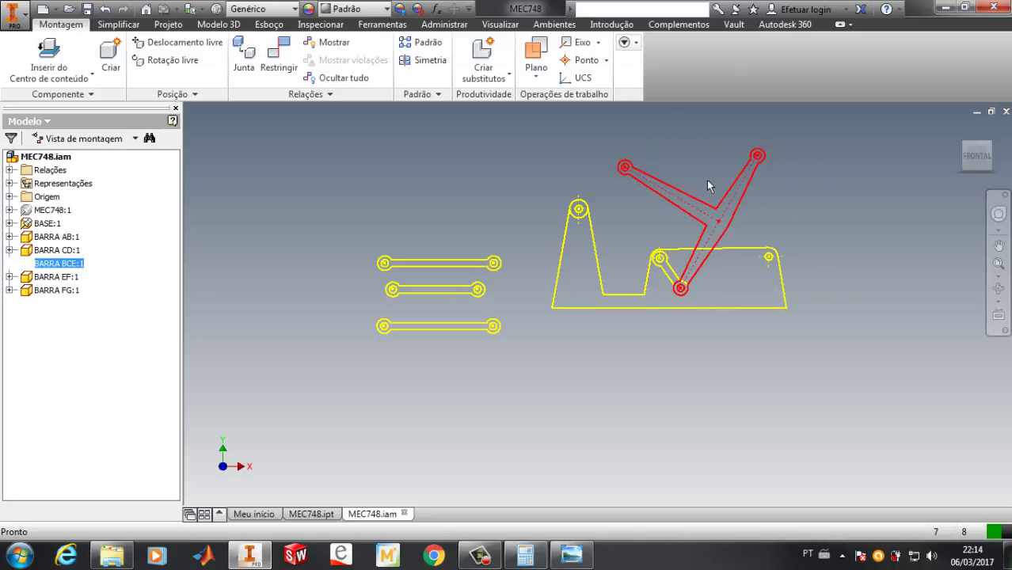
pyautogui.click(426, 185)
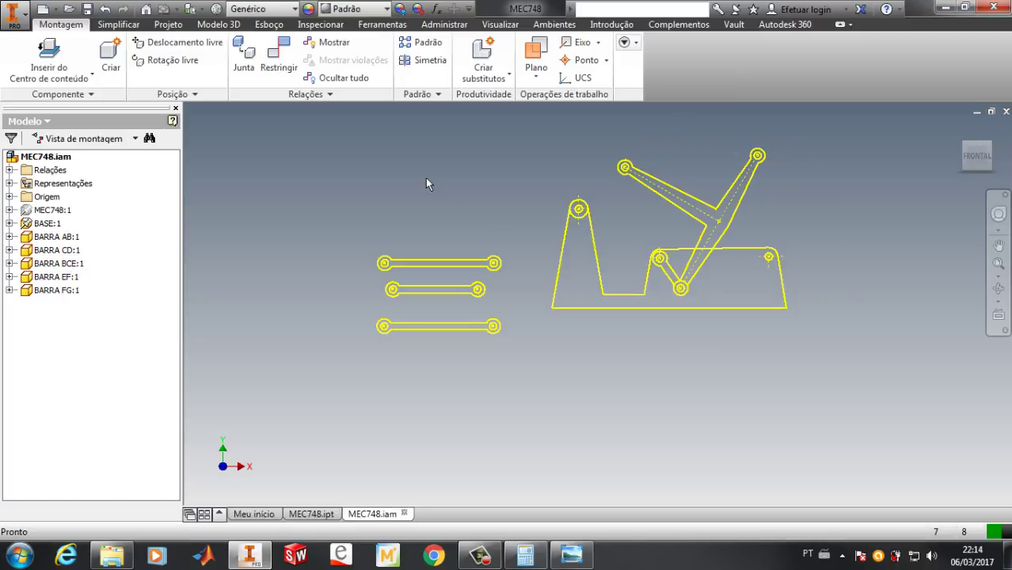
# Mate the left hole centre of BARRA CD to the upper right arm end of BARRA BCE with 0 mm offset
pyautogui.click(277, 56)
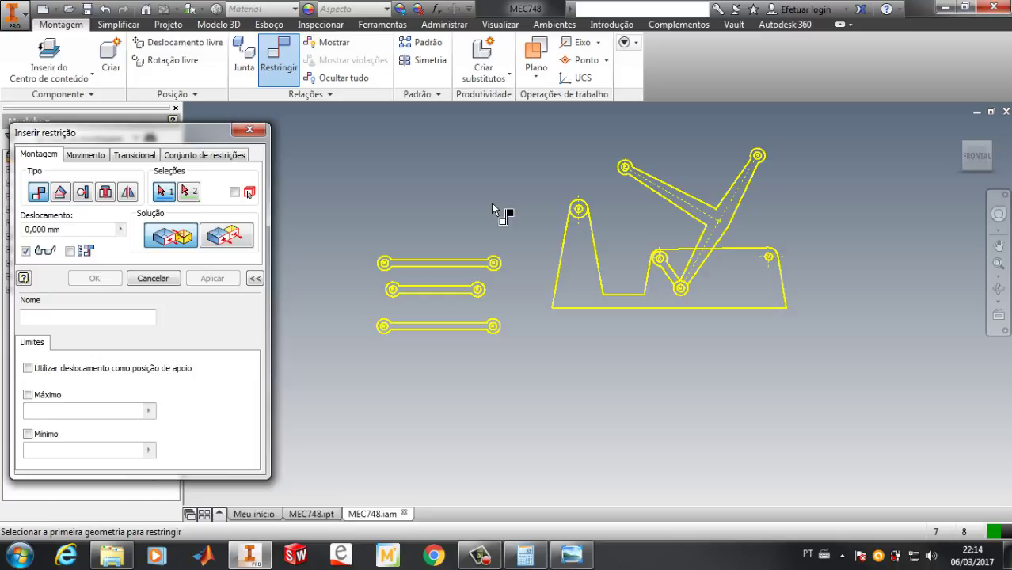
pyautogui.click(384, 264)
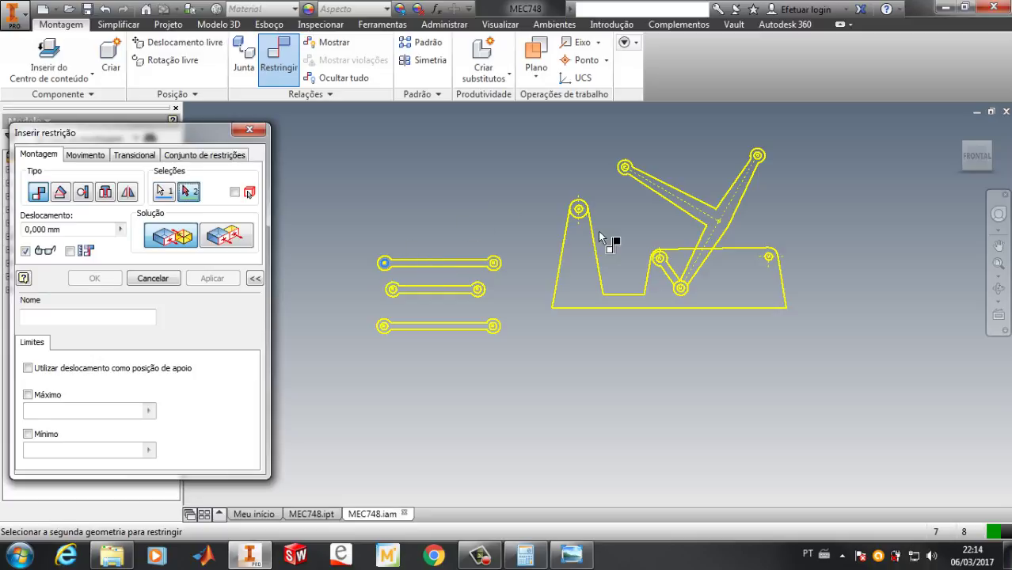
pyautogui.click(757, 156)
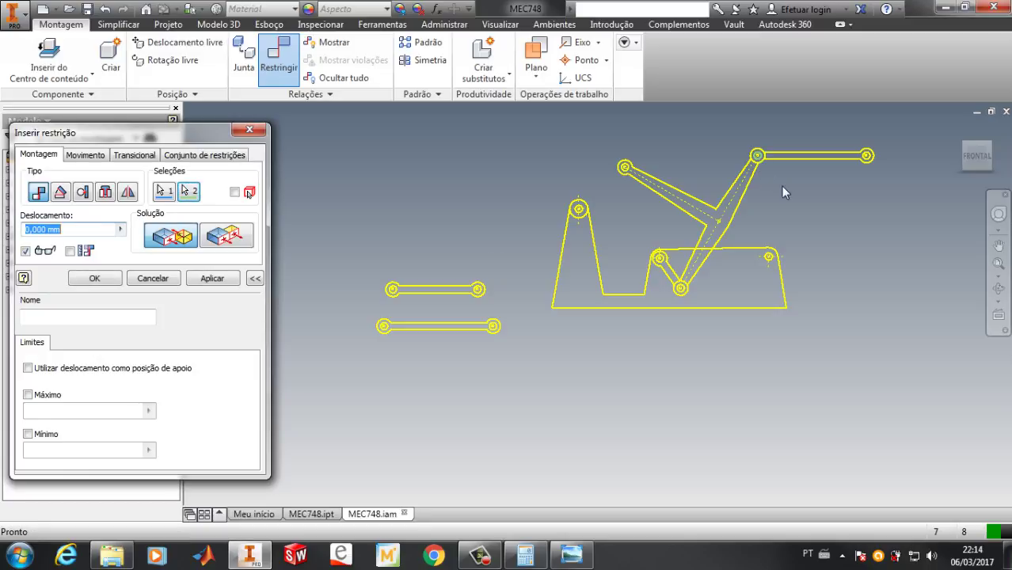
pyautogui.click(212, 279)
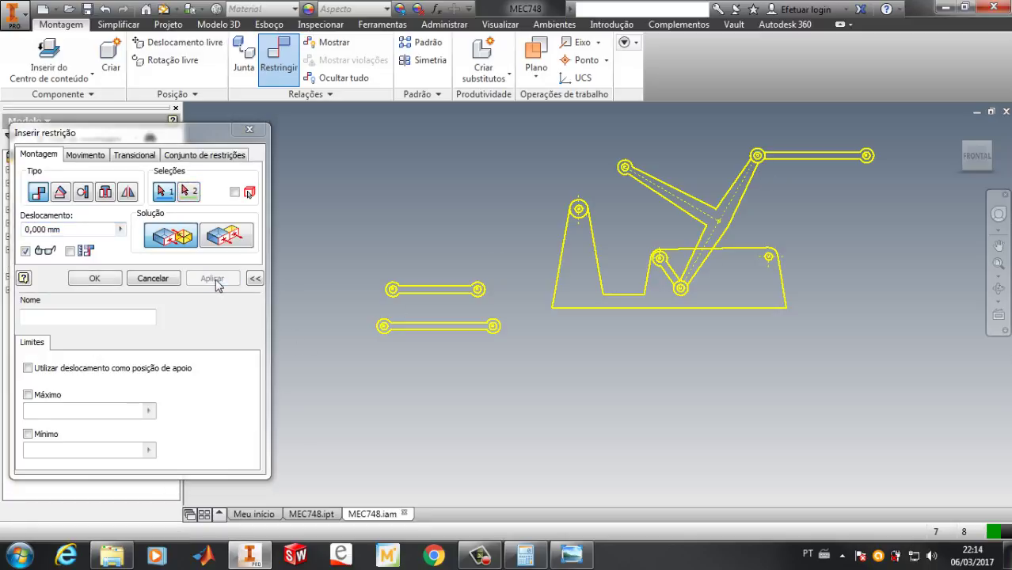
# Mate the free hole centre of BARRA CD to the right pivot of BASE with 0 mm offset, and swing BARRA BCE to the right
pyautogui.click(867, 156)
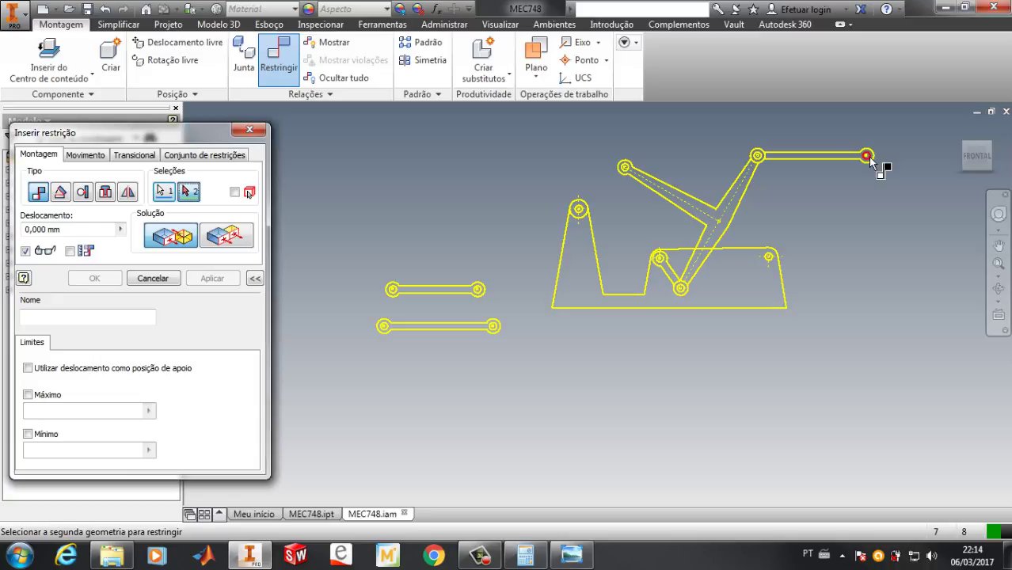
pyautogui.click(768, 258)
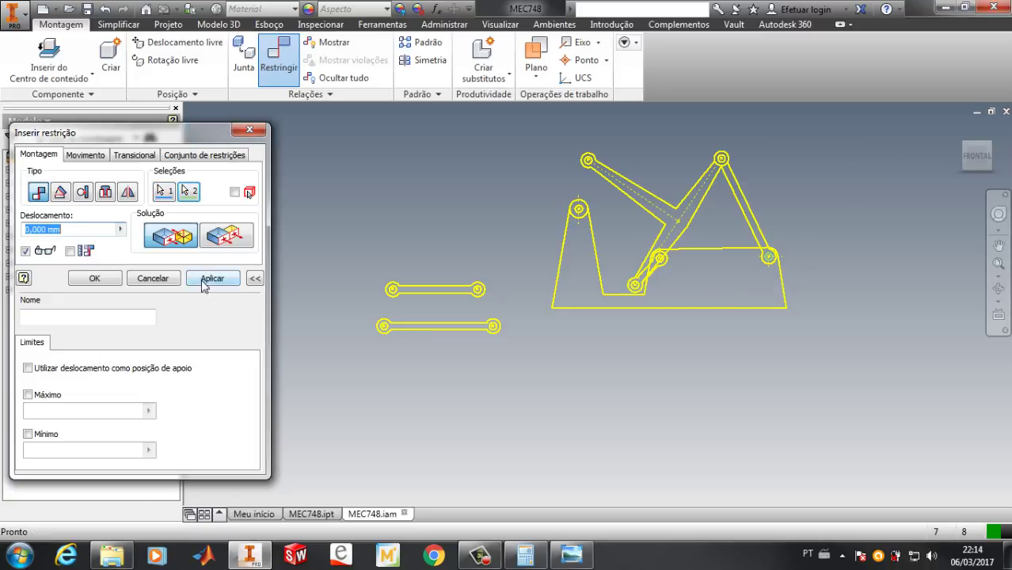
pyautogui.click(207, 282)
pyautogui.press('Escape')
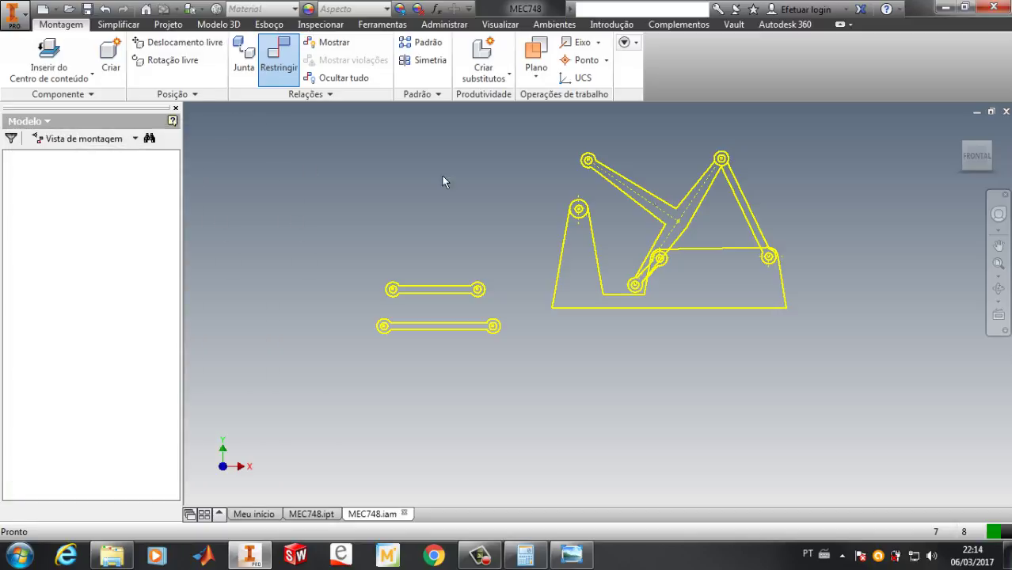
pyautogui.moveTo(685, 243); pyautogui.dragTo(772, 221)
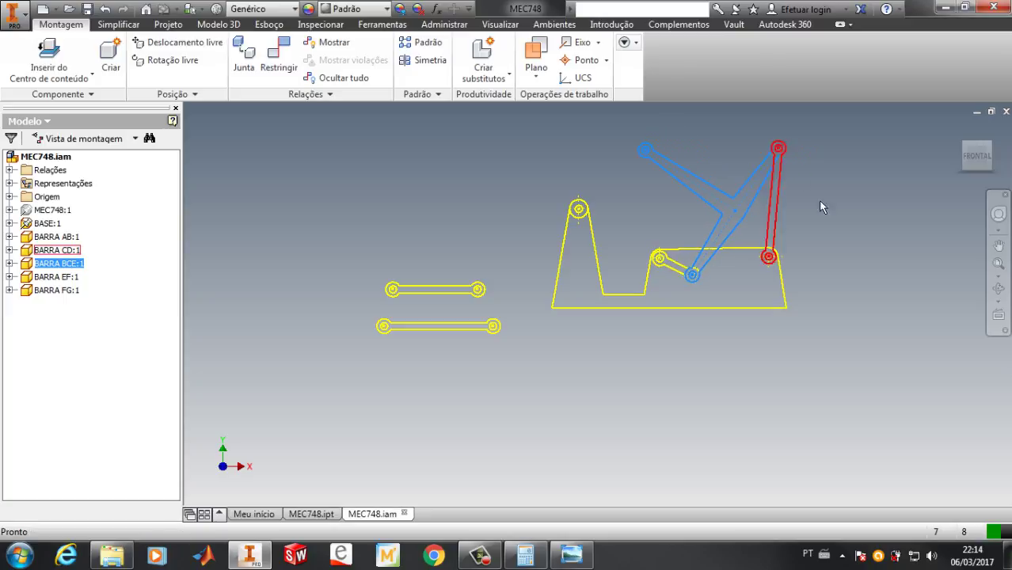
pyautogui.click(832, 193)
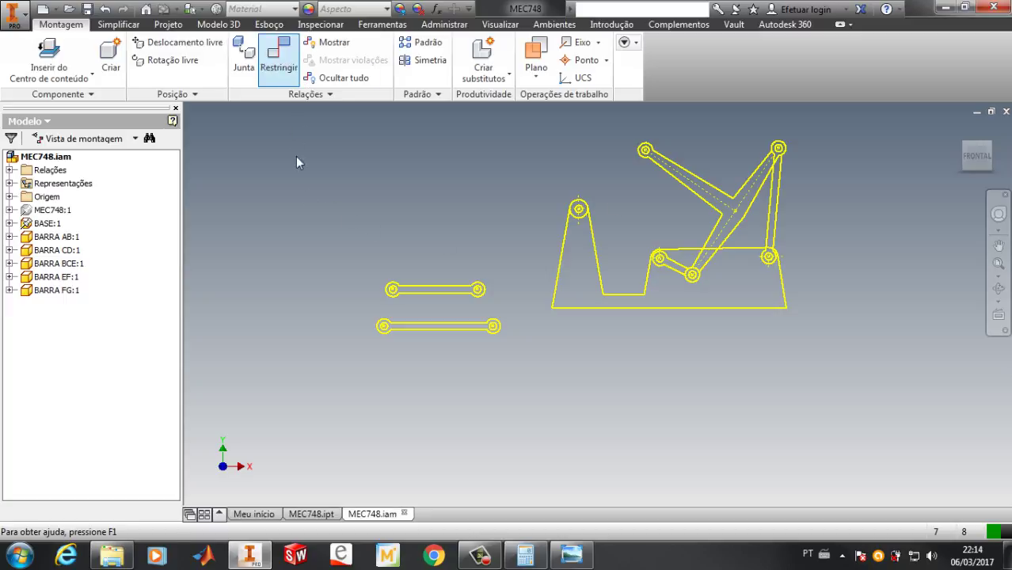
# Mate the right hole centre of BARRA EF to the upper left arm end of BARRA BCE with 0 mm offset, and swing BARRA EF downwards
pyautogui.press('c')
pyautogui.click(477, 290)
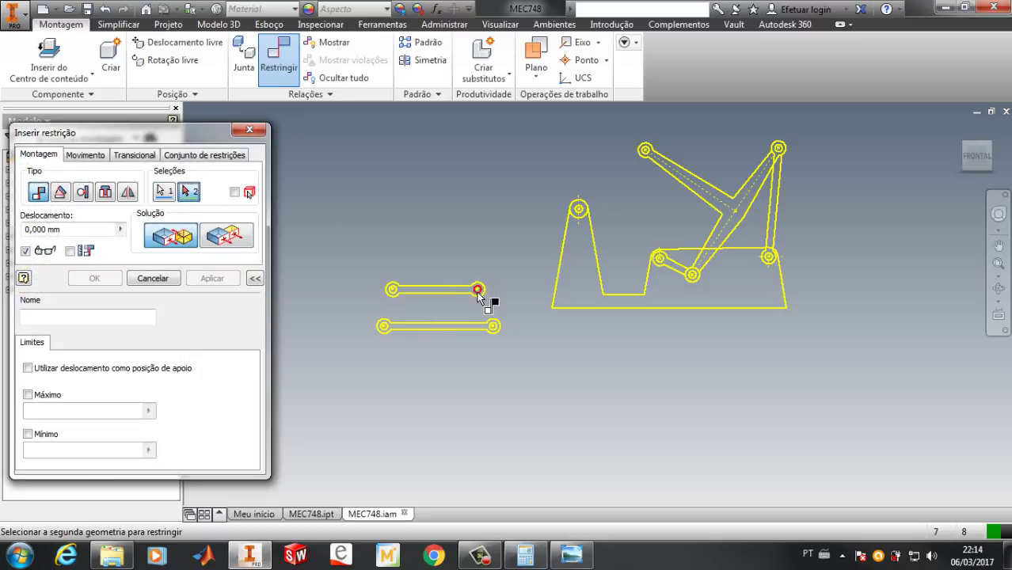
pyautogui.click(645, 151)
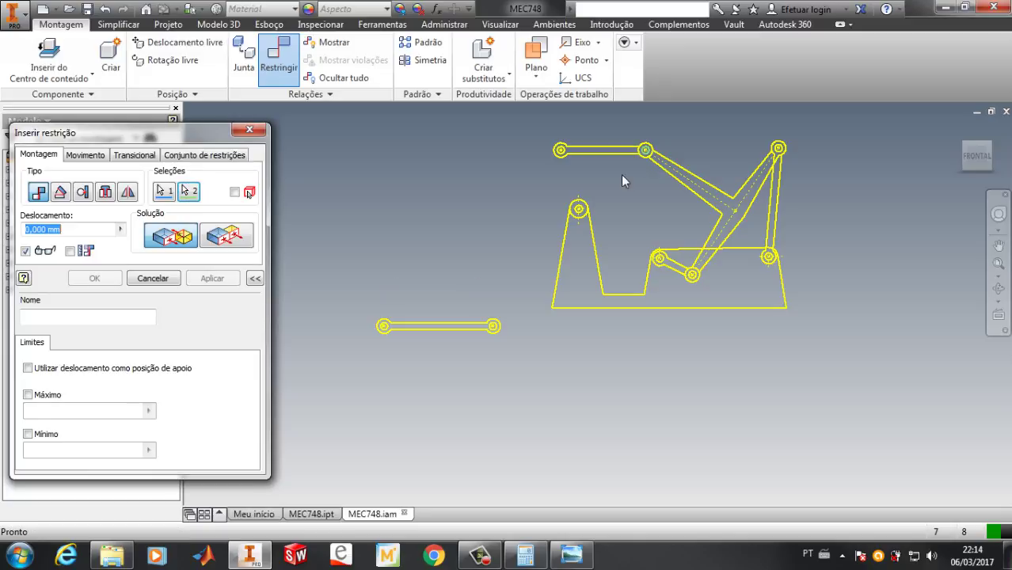
pyautogui.click(204, 282)
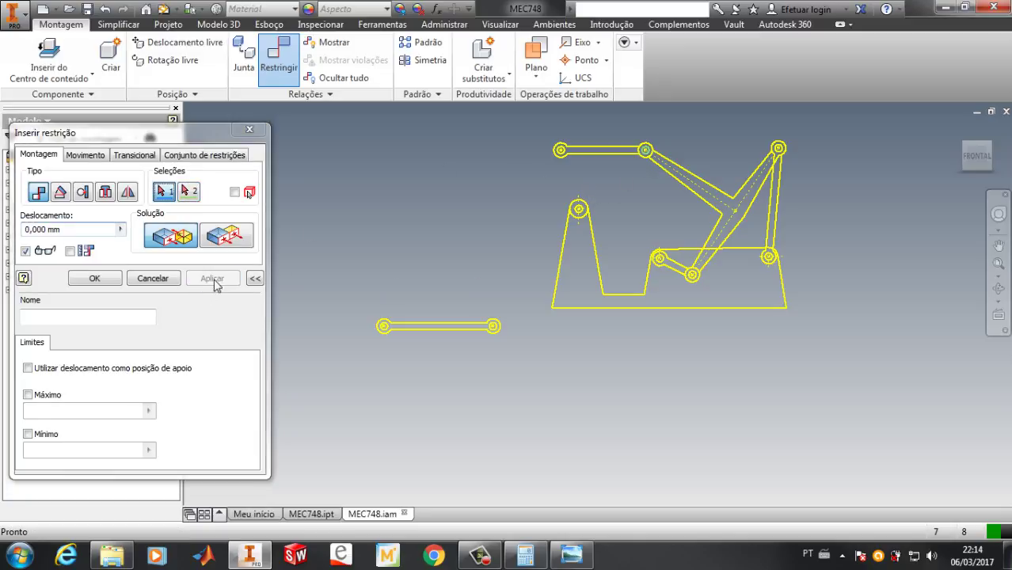
pyautogui.click(250, 129)
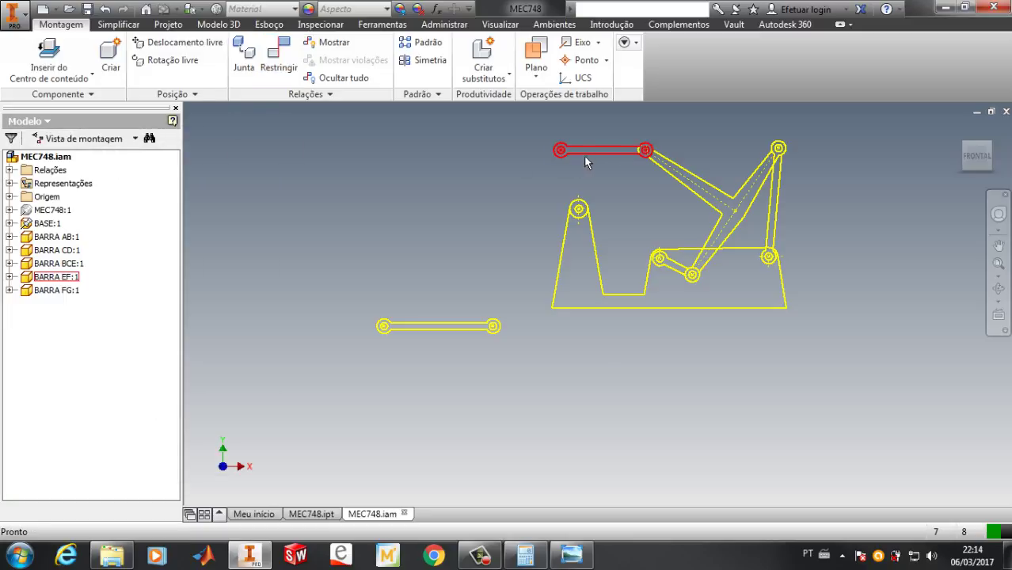
pyautogui.moveTo(584, 164); pyautogui.dragTo(672, 202)
pyautogui.click(404, 176)
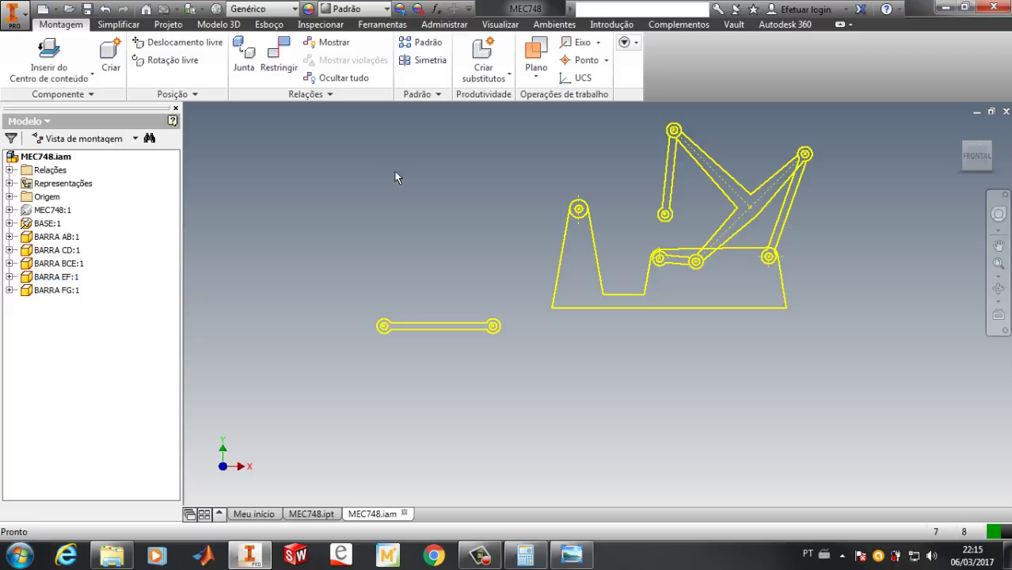
# Mate the left hole centre of BARRA FG to the tall left pivot of BASE with 0 mm offset
pyautogui.click(279, 60)
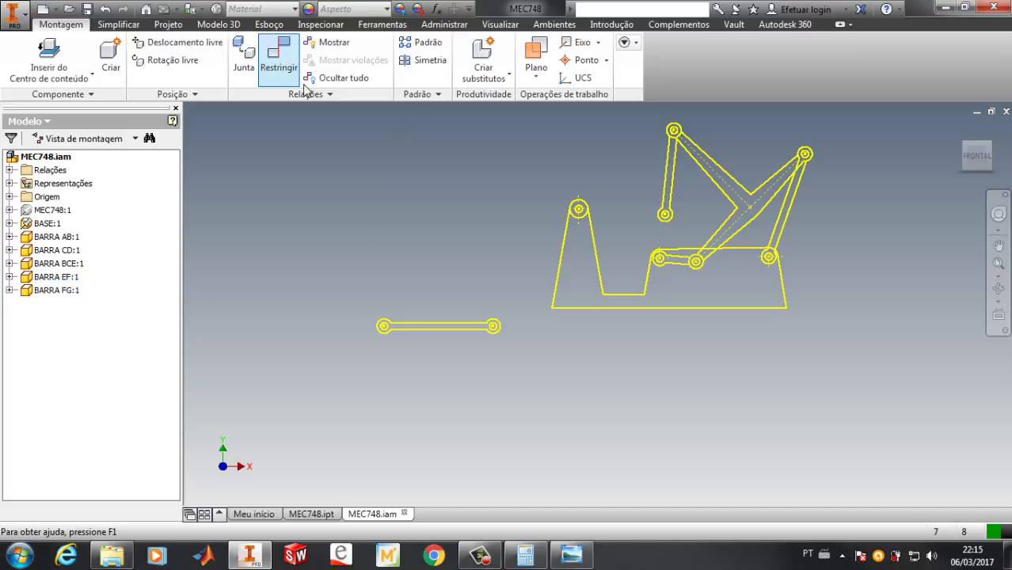
pyautogui.click(383, 326)
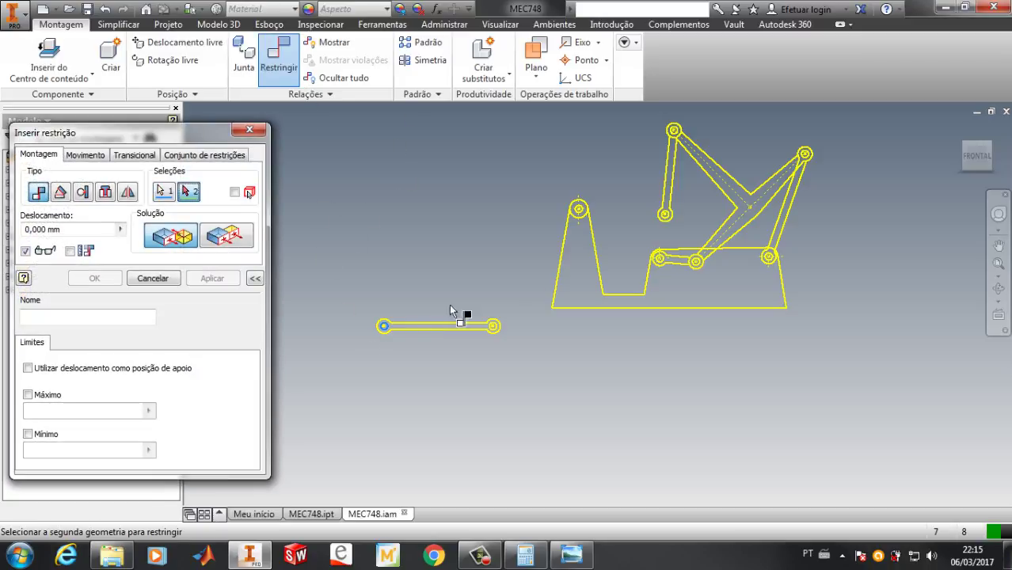
pyautogui.click(580, 212)
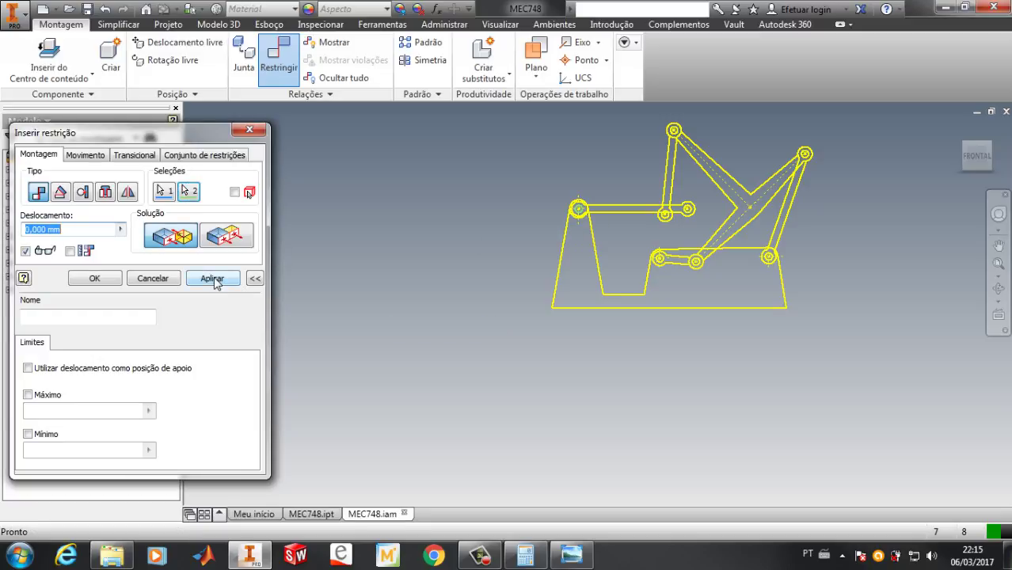
pyautogui.click(213, 279)
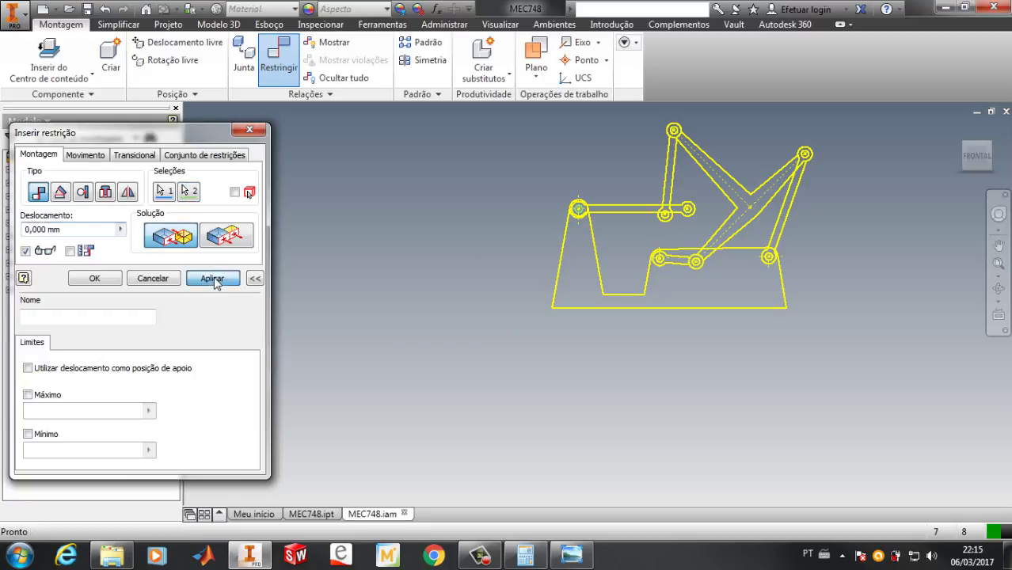
pyautogui.click(688, 211)
pyautogui.click(665, 216)
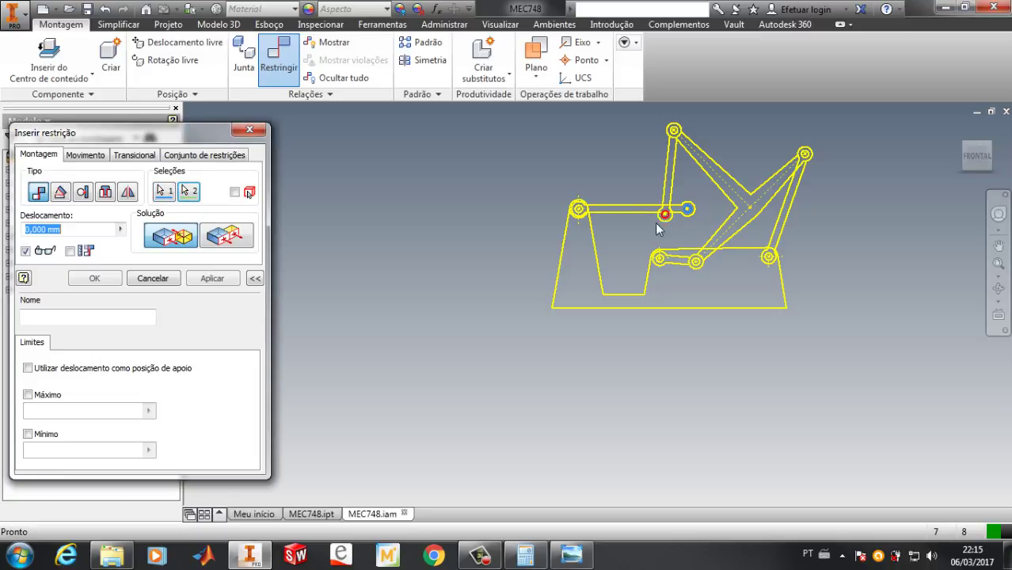
pyautogui.click(158, 287)
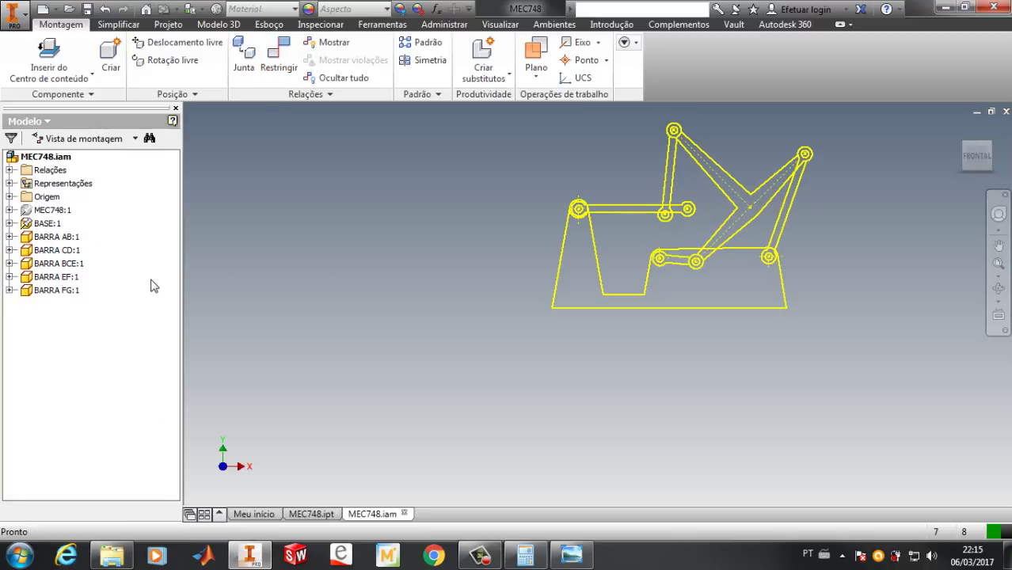
# Mate the free hole centre of BARRA FG to the lower end of BARRA EF with 0 mm offset, and swing BARRA AB upwards to move the linkage
pyautogui.click(277, 54)
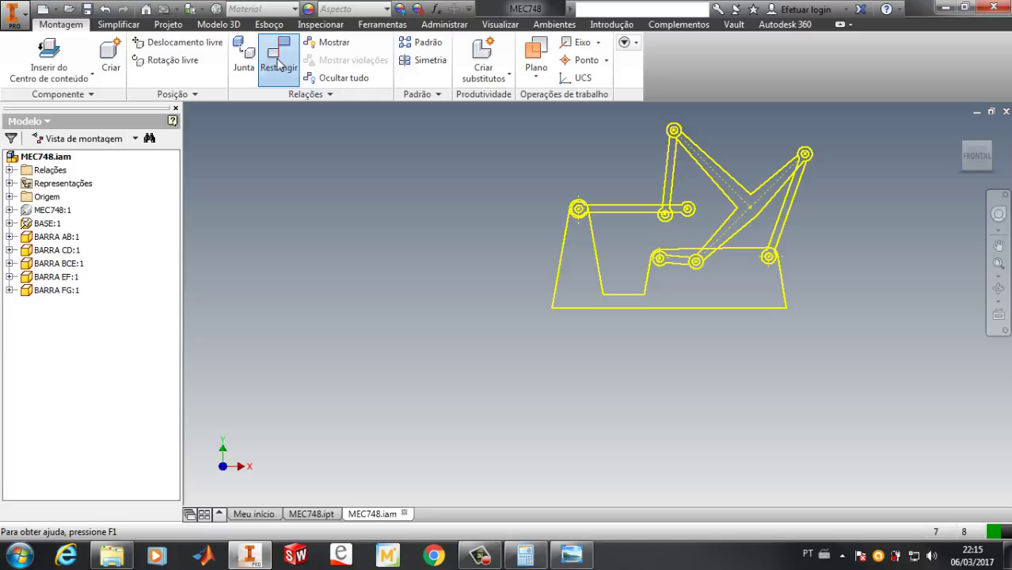
pyautogui.click(687, 210)
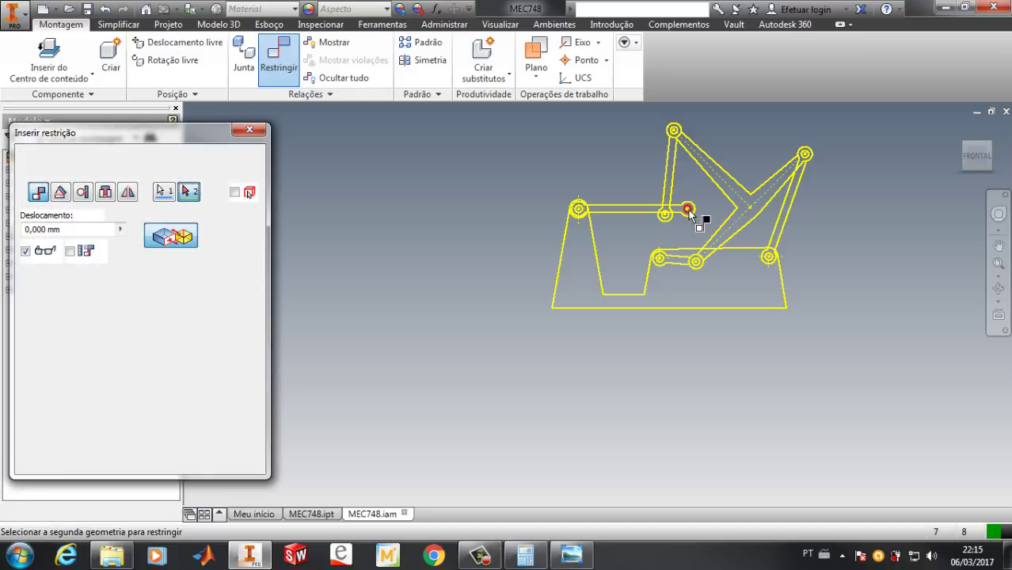
pyautogui.click(664, 216)
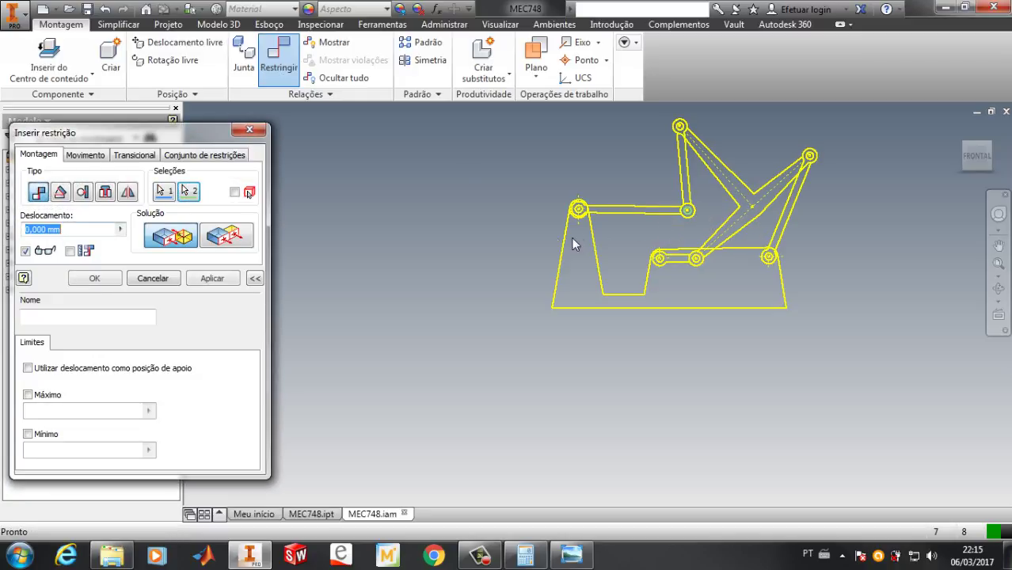
pyautogui.click(212, 278)
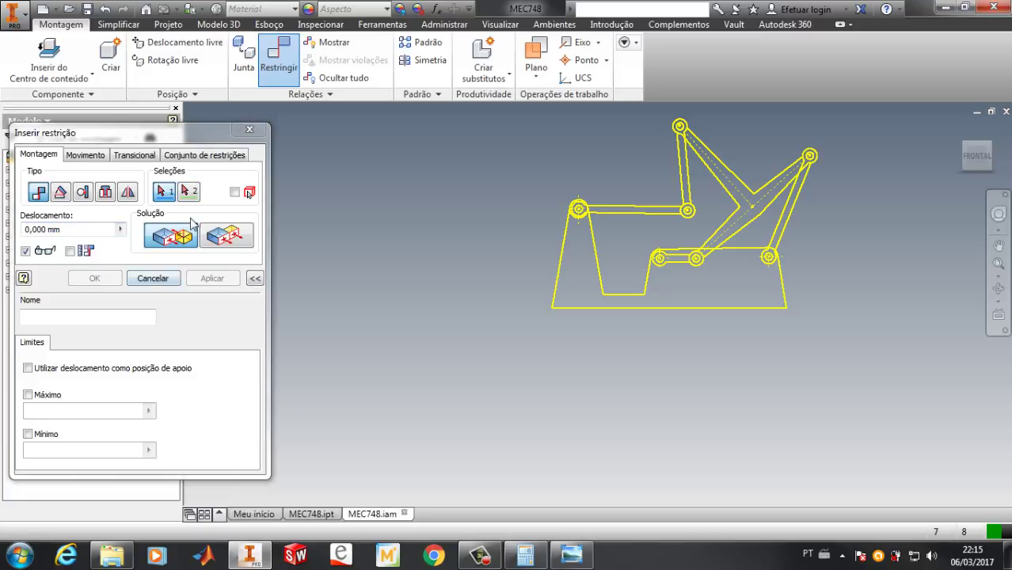
pyautogui.press('Escape')
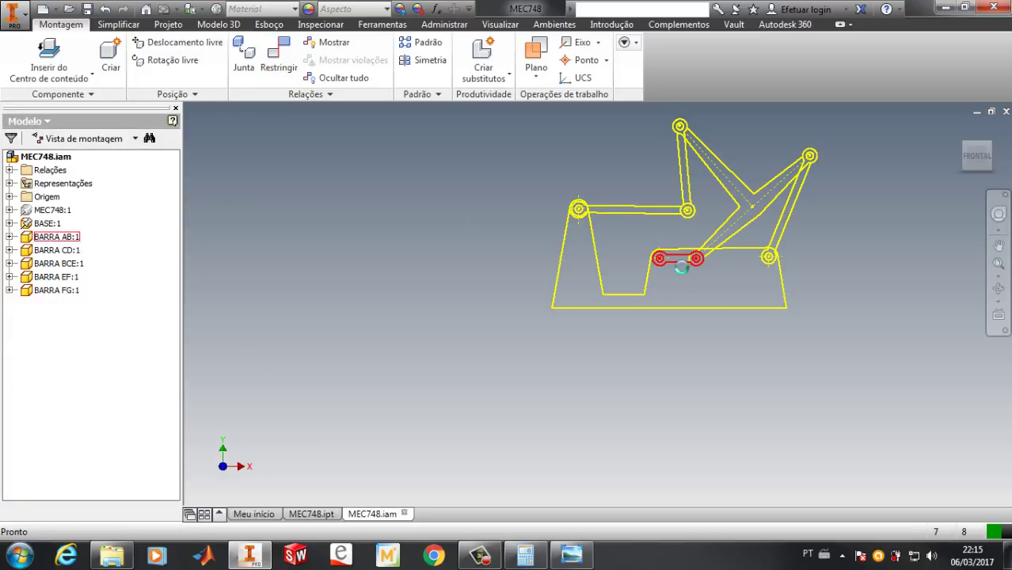
pyautogui.moveTo(682, 264); pyautogui.dragTo(702, 240)
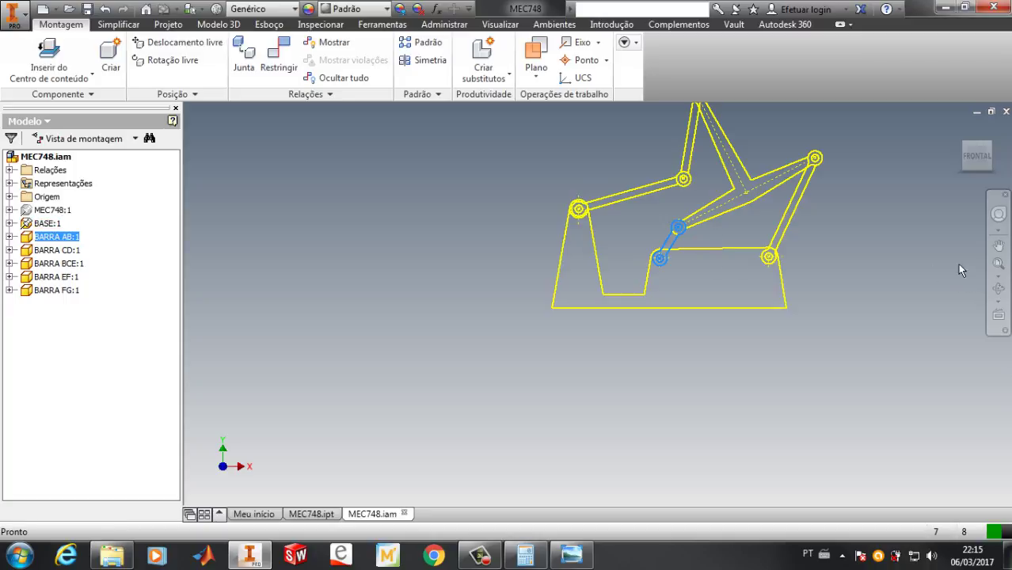
# Extrude the BASE plate profile 5 mm downwards, away from the bars, leaving the pivot holes open
pyautogui.scroll(-2, 729, 237)
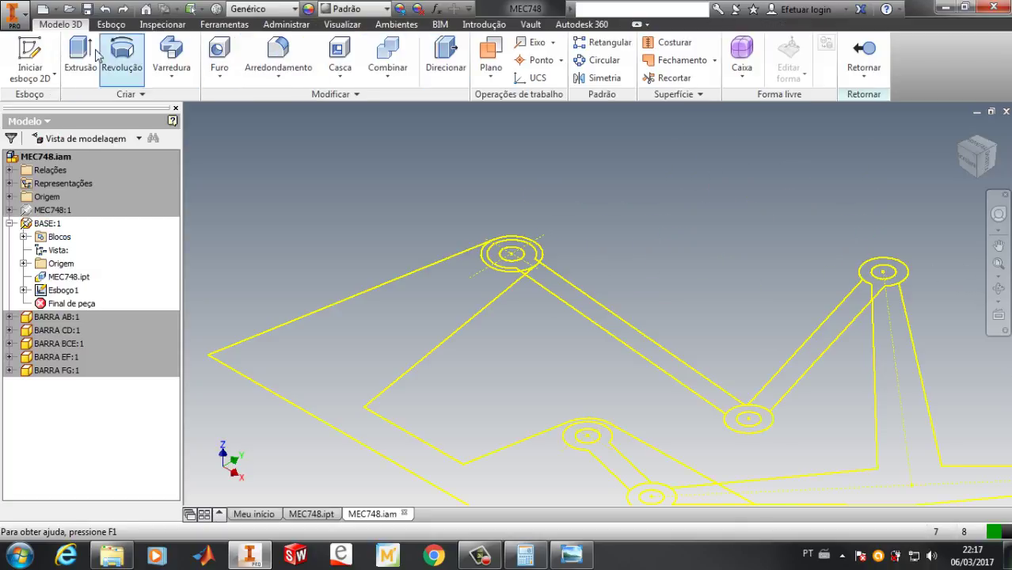
pyautogui.click(88, 56)
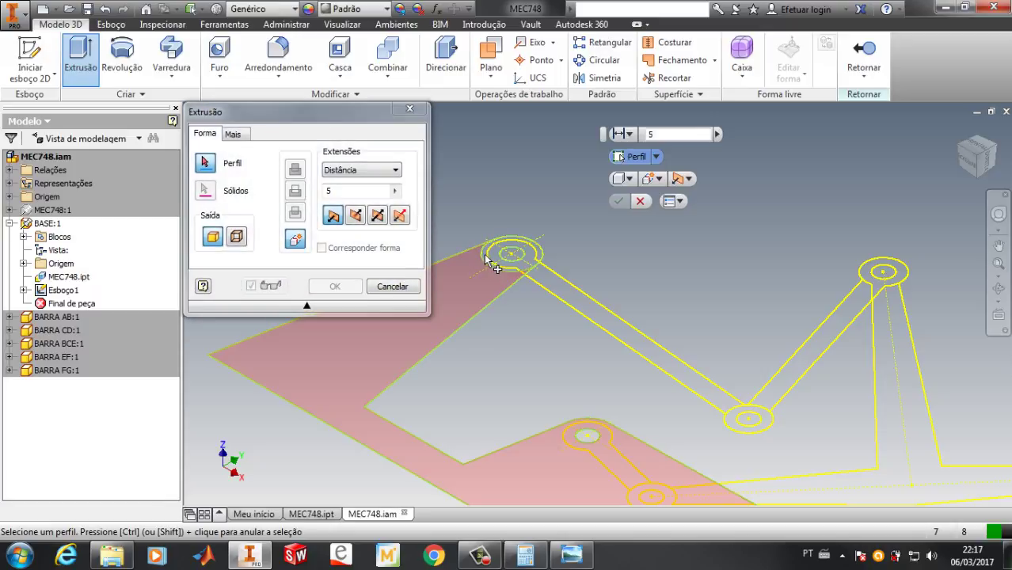
pyautogui.click(469, 271)
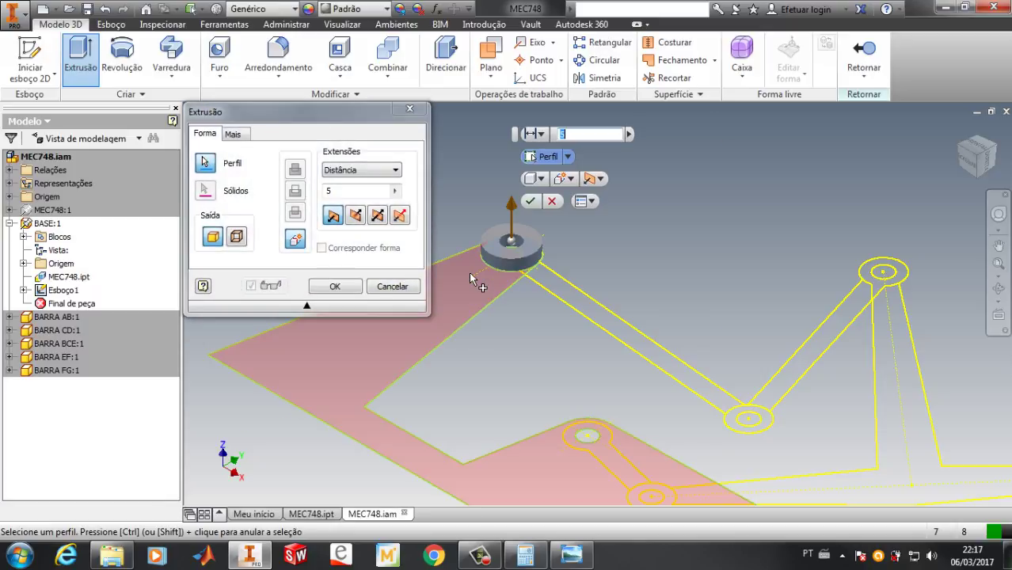
pyautogui.click(354, 216)
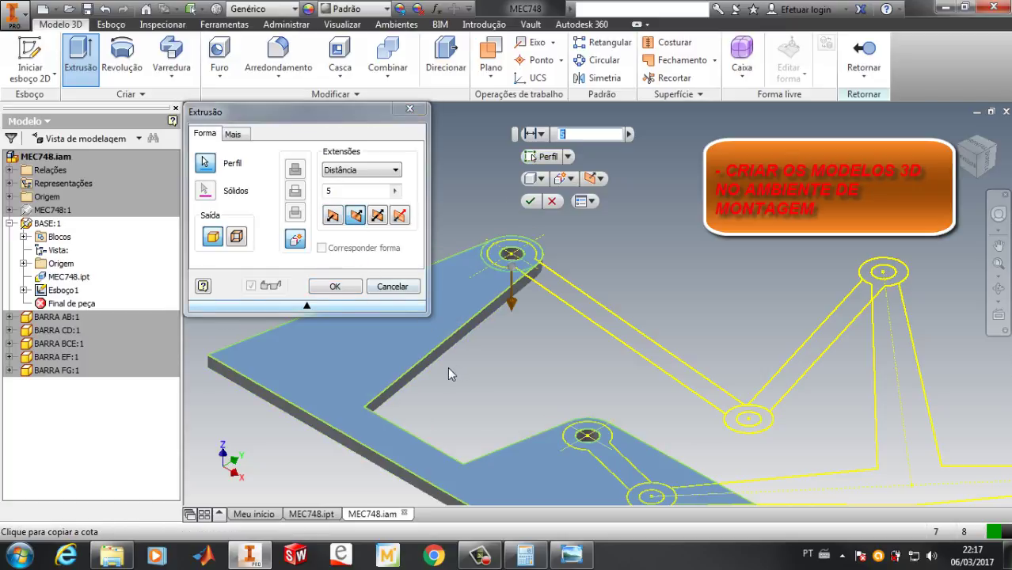
pyautogui.click(333, 287)
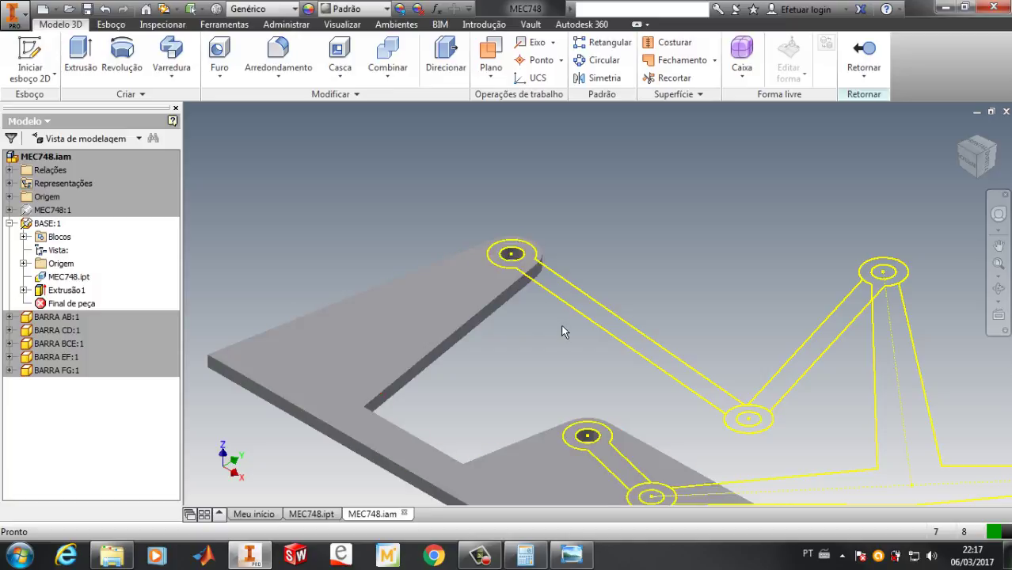
pyautogui.scroll(5, 562, 331)
pyautogui.moveTo(561, 331); pyautogui.dragTo(565, 271, button='middle')
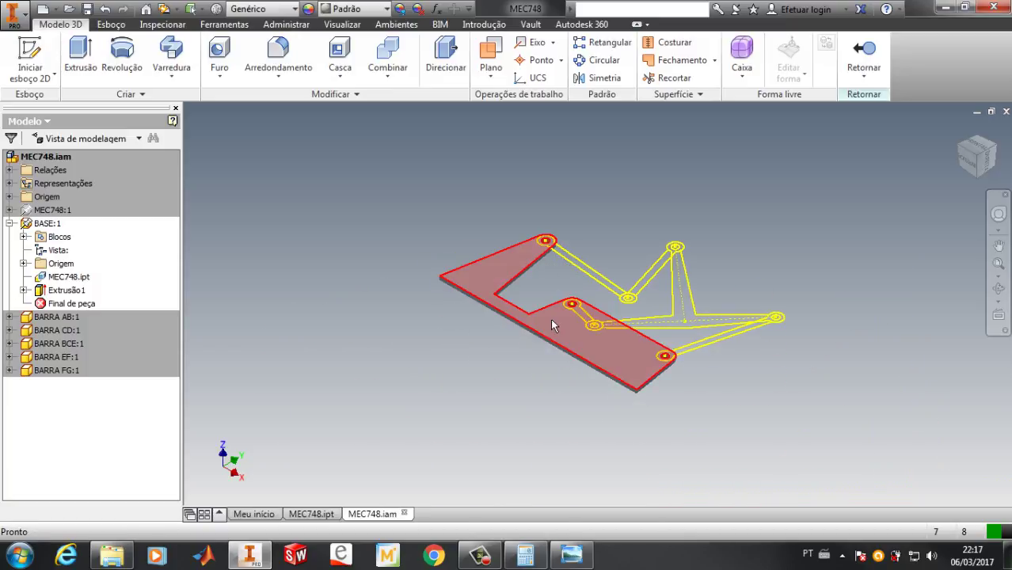
pyautogui.scroll(-5, 584, 317)
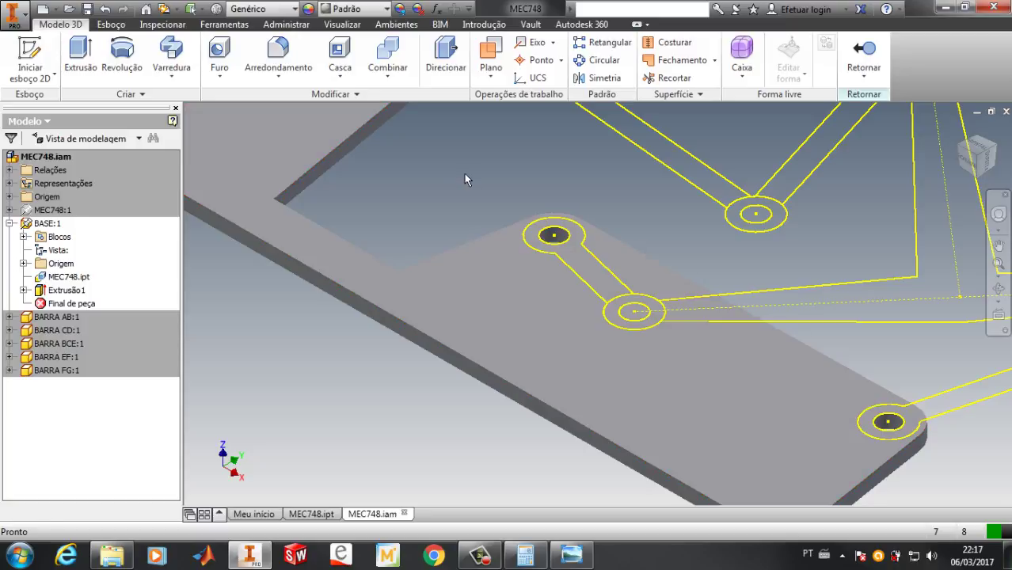
pyautogui.click(82, 50)
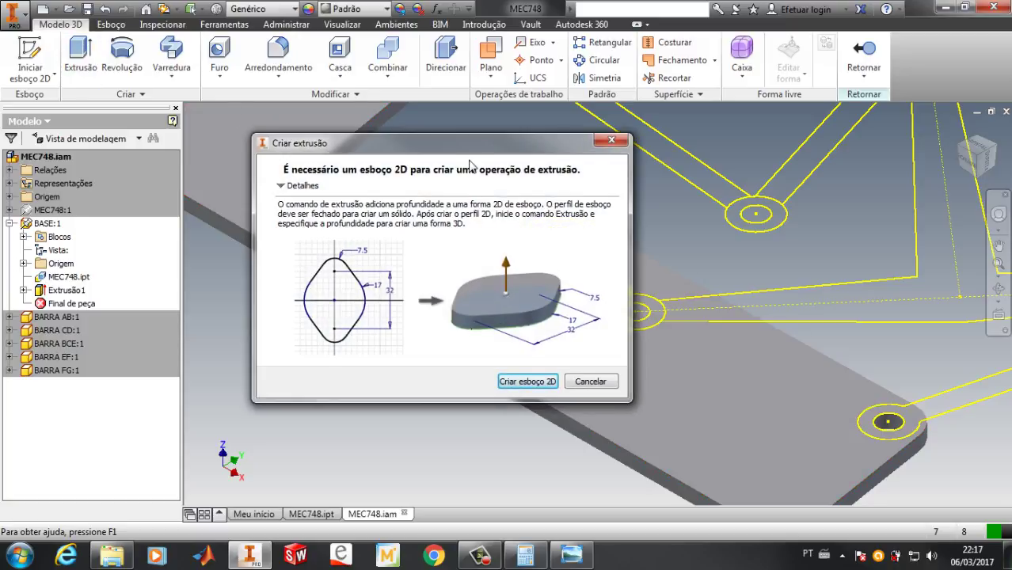
pyautogui.moveTo(463, 151); pyautogui.dragTo(357, 108)
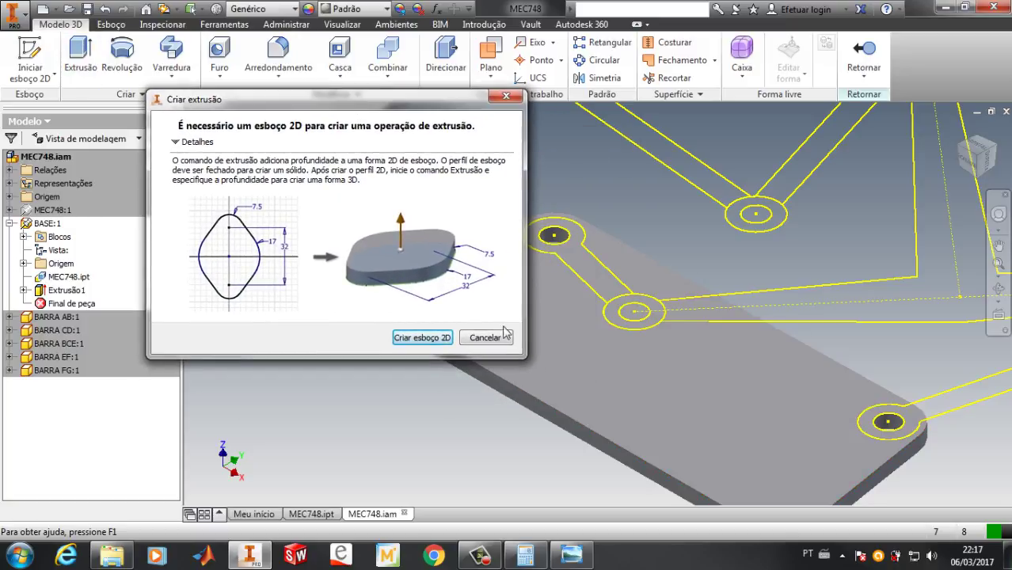
pyautogui.click(484, 338)
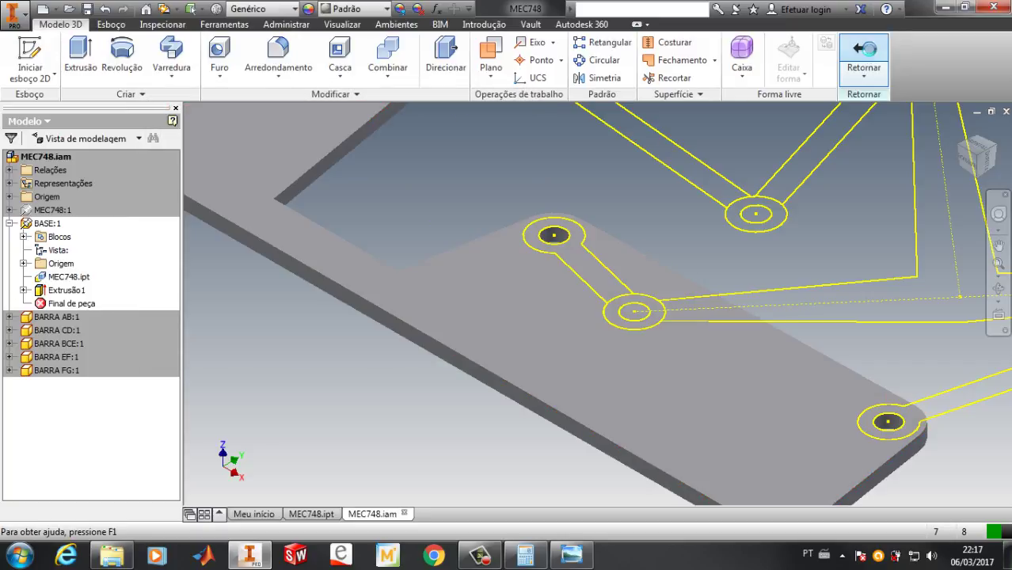
# Finish editing BASE, extrude the BARRA AB profile 5 mm upwards in place with its end holes open, and return to the assembly
pyautogui.click(864, 54)
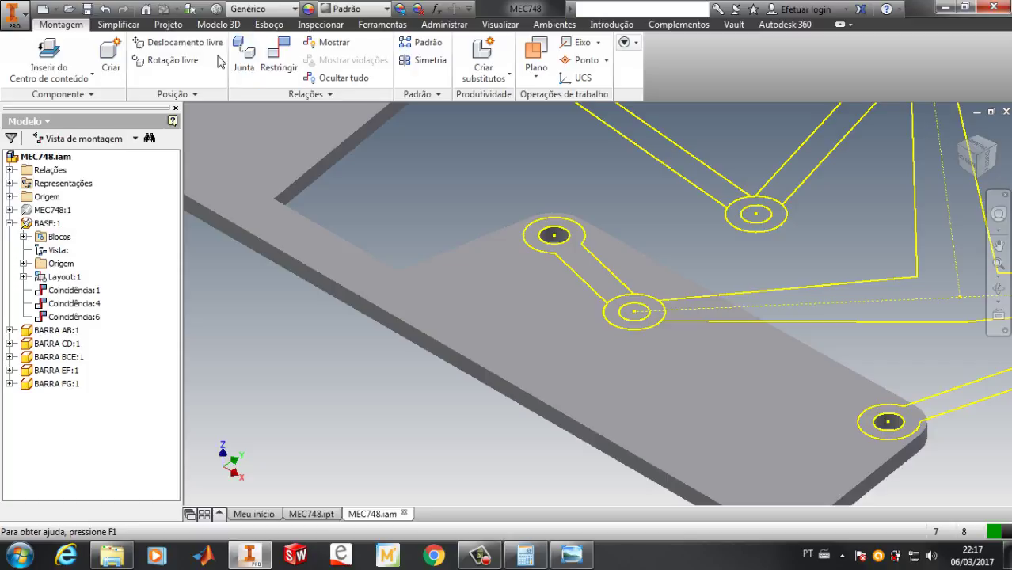
pyautogui.rightClick(52, 334)
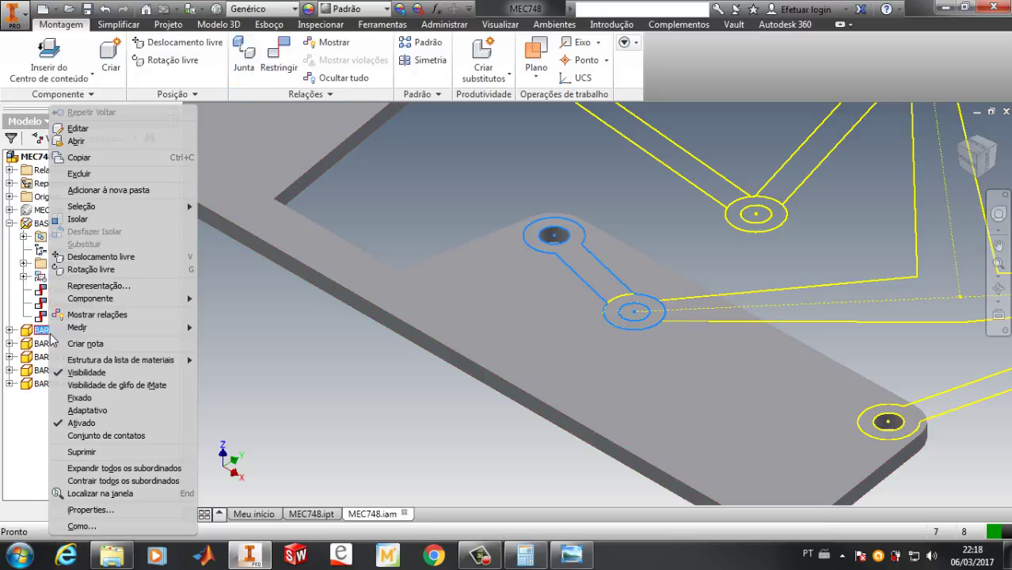
pyautogui.click(78, 129)
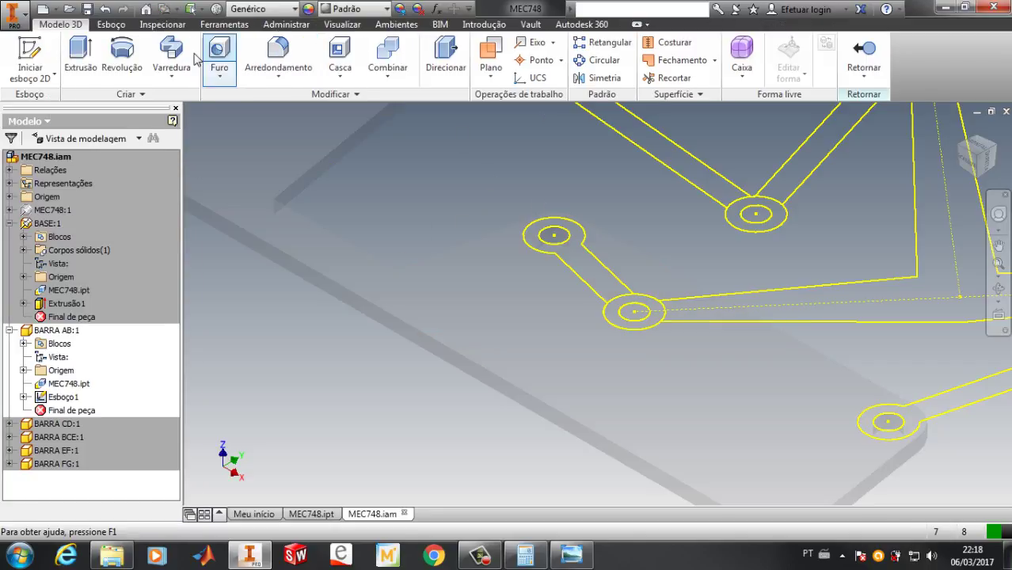
pyautogui.click(81, 50)
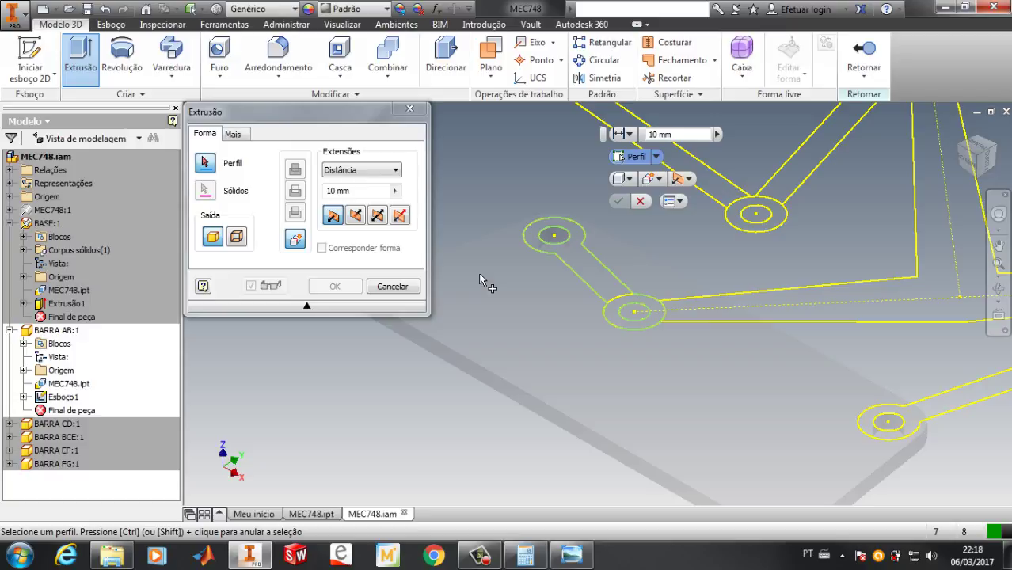
pyautogui.click(584, 273)
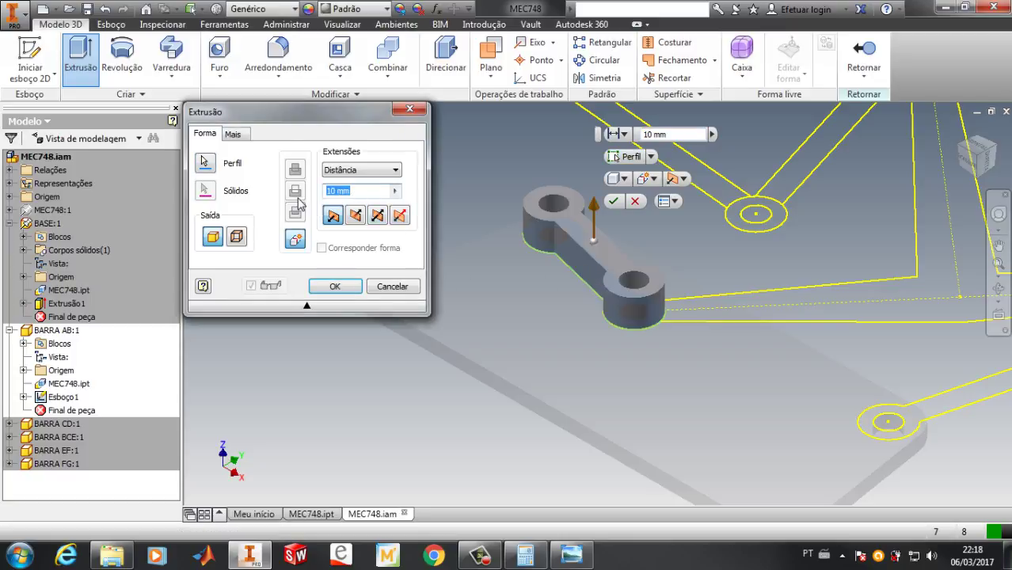
pyautogui.write('5')
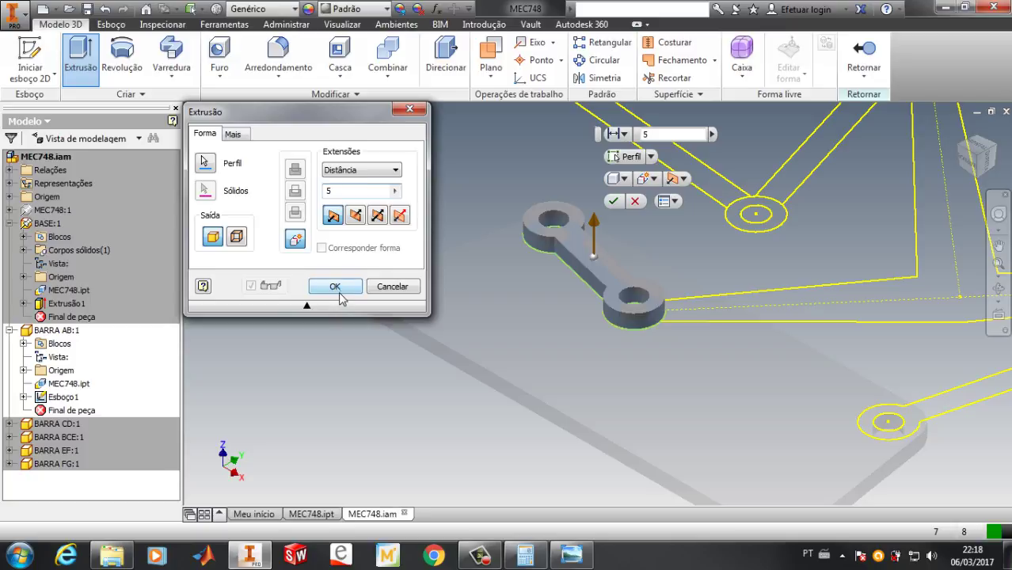
pyautogui.click(335, 288)
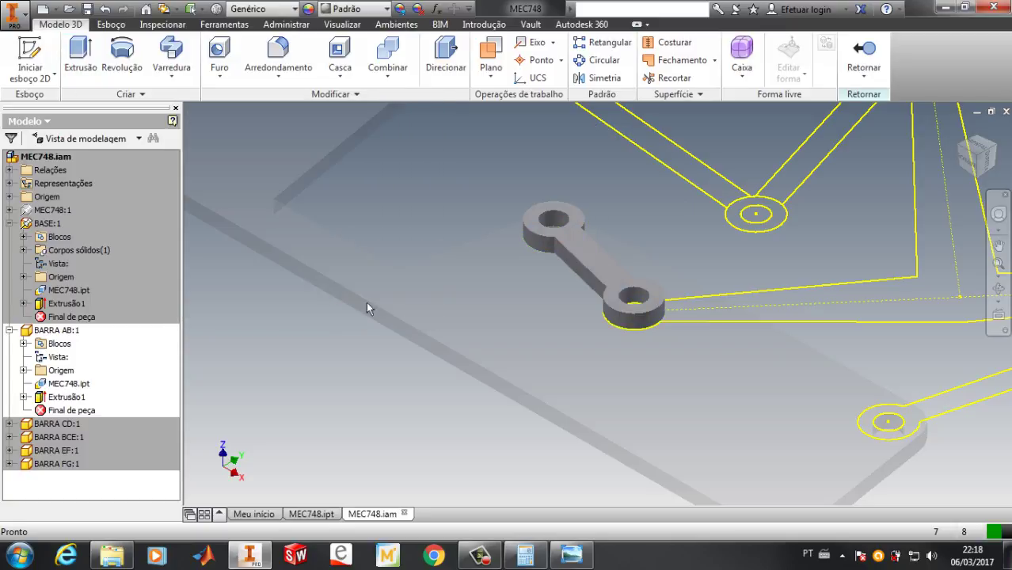
pyautogui.scroll(-5, 409, 318)
pyautogui.click(863, 54)
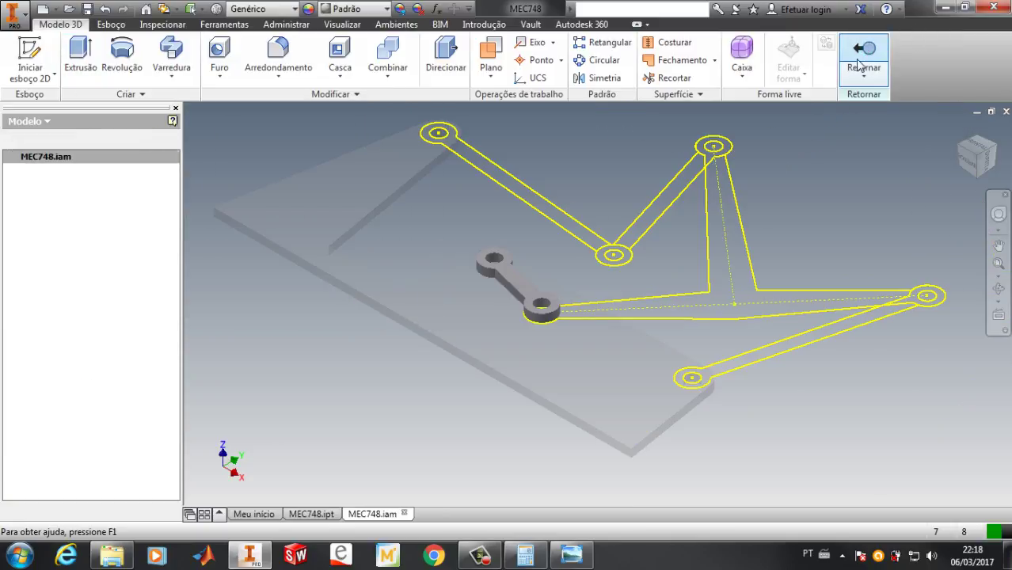
# Edit BARRA CD in place, extrude its profile 5 mm upwards with the end holes open, and return to the assembly
pyautogui.doubleClick(807, 337)
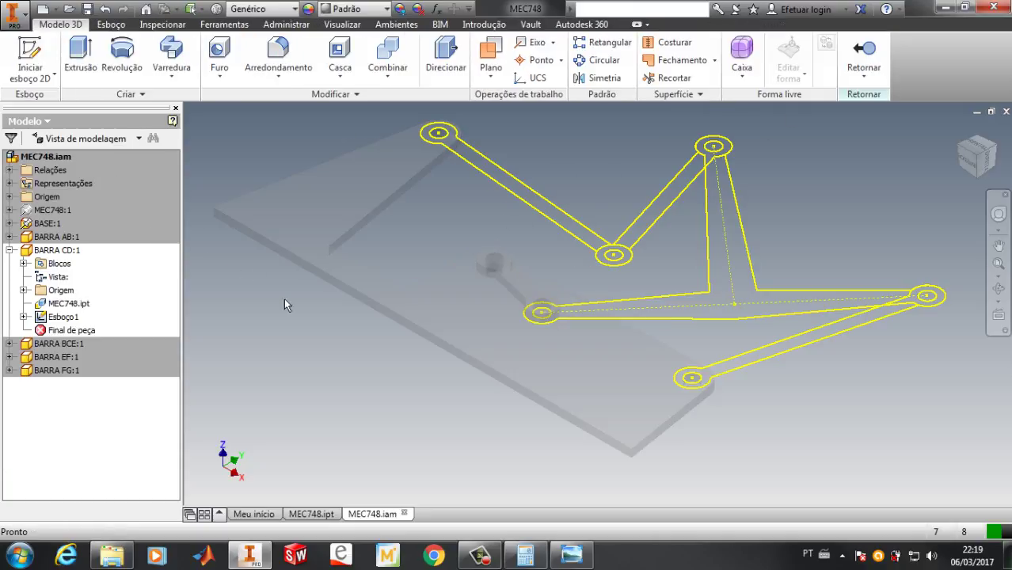
pyautogui.click(79, 68)
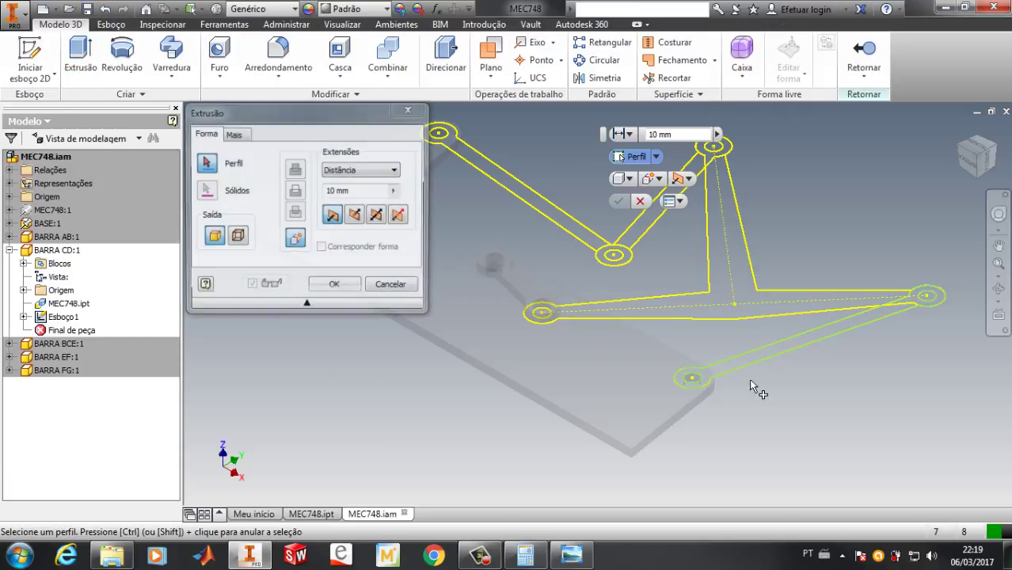
pyautogui.click(765, 355)
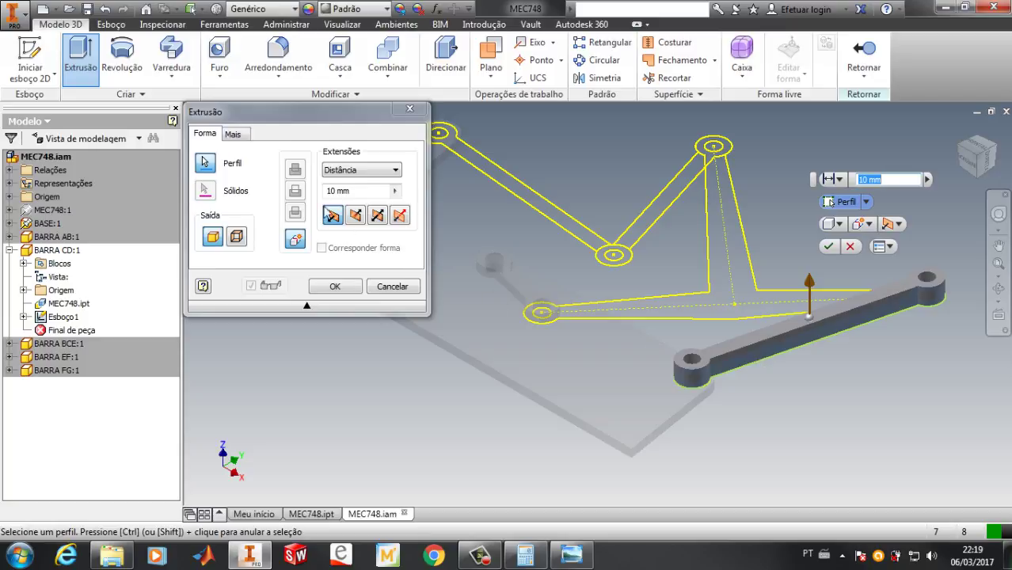
pyautogui.click(394, 191)
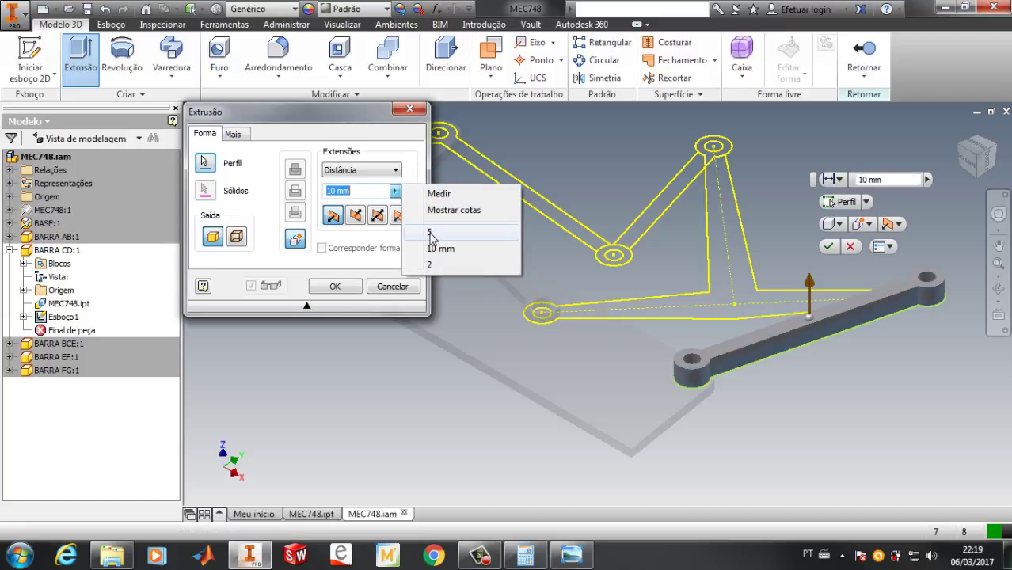
pyautogui.click(430, 233)
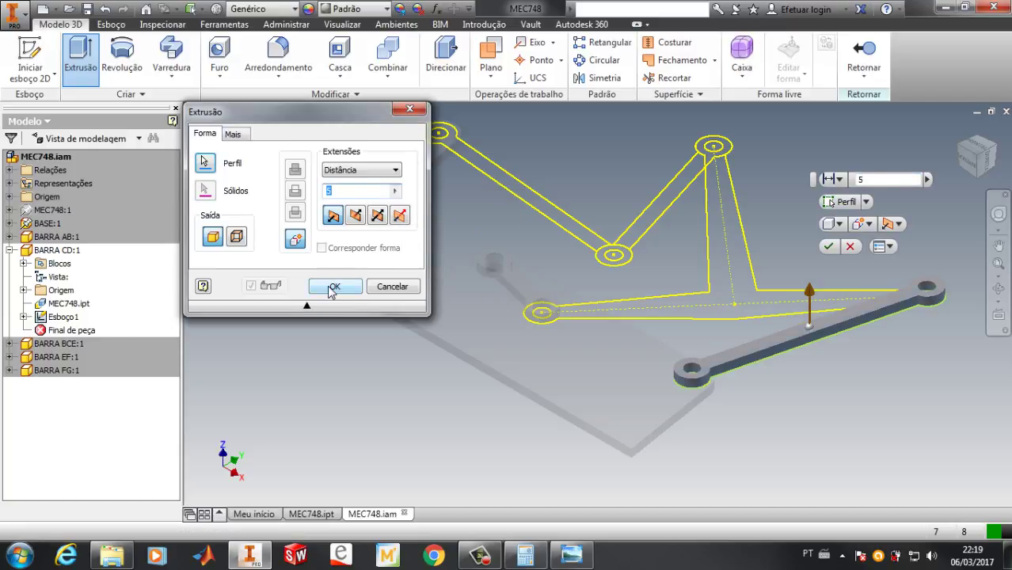
pyautogui.click(332, 288)
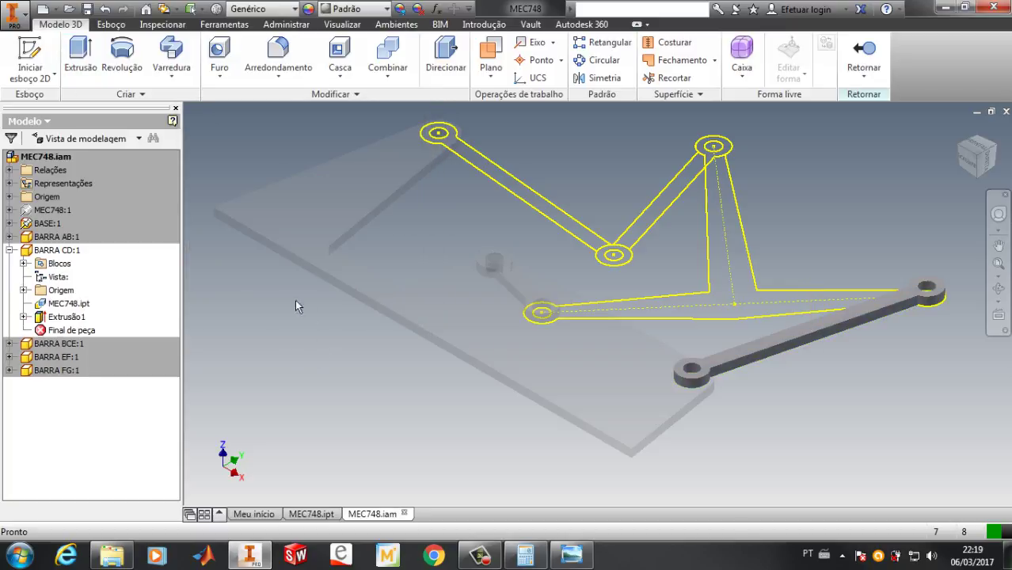
pyautogui.click(863, 56)
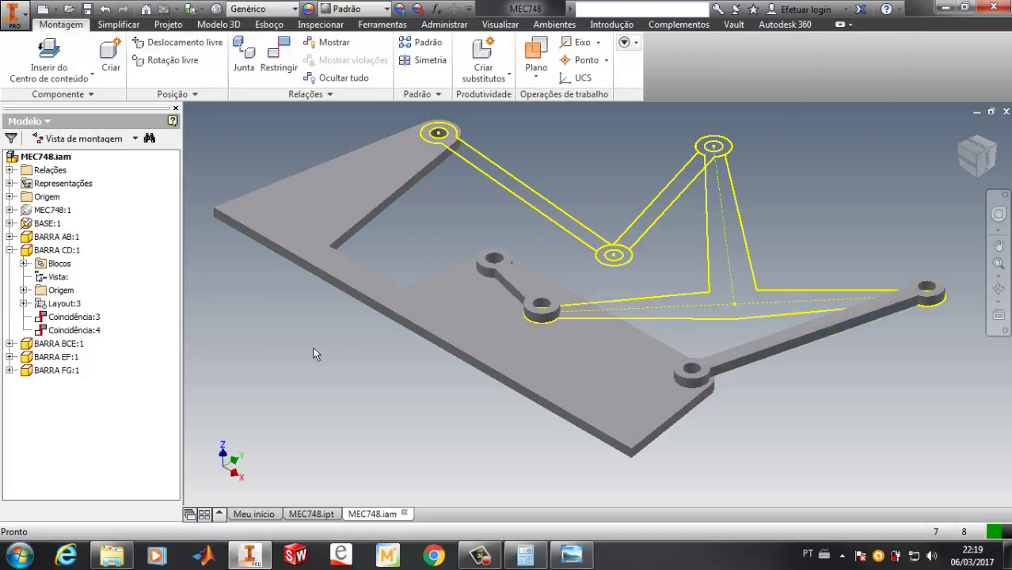
# Edit BARRA BCE in place, extrude its three-armed profile 5 mm upwards with the holes open, and return to the assembly
pyautogui.click(9, 250)
pyautogui.click(30, 265)
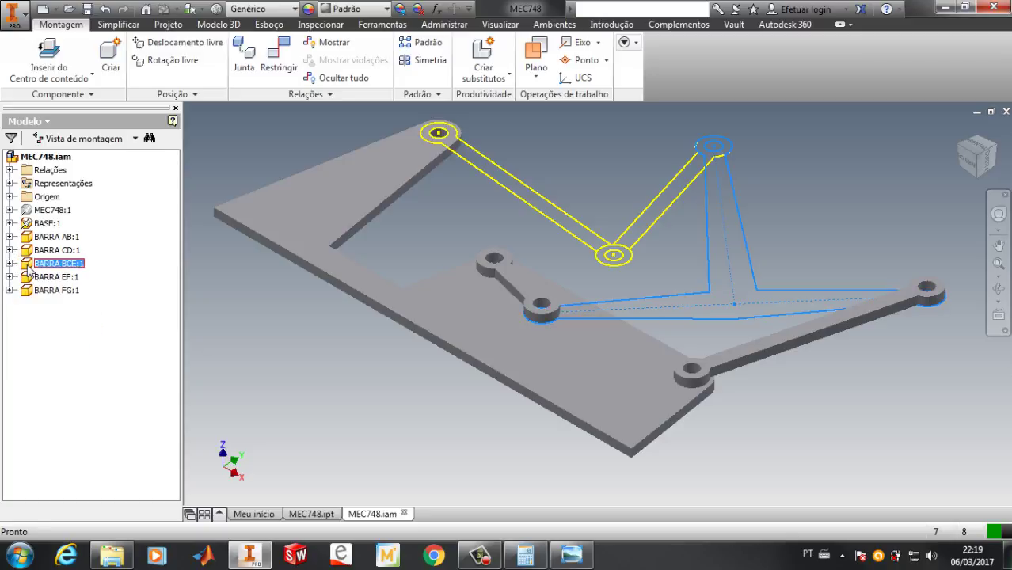
pyautogui.doubleClick(29, 269)
pyautogui.rightClick(28, 269)
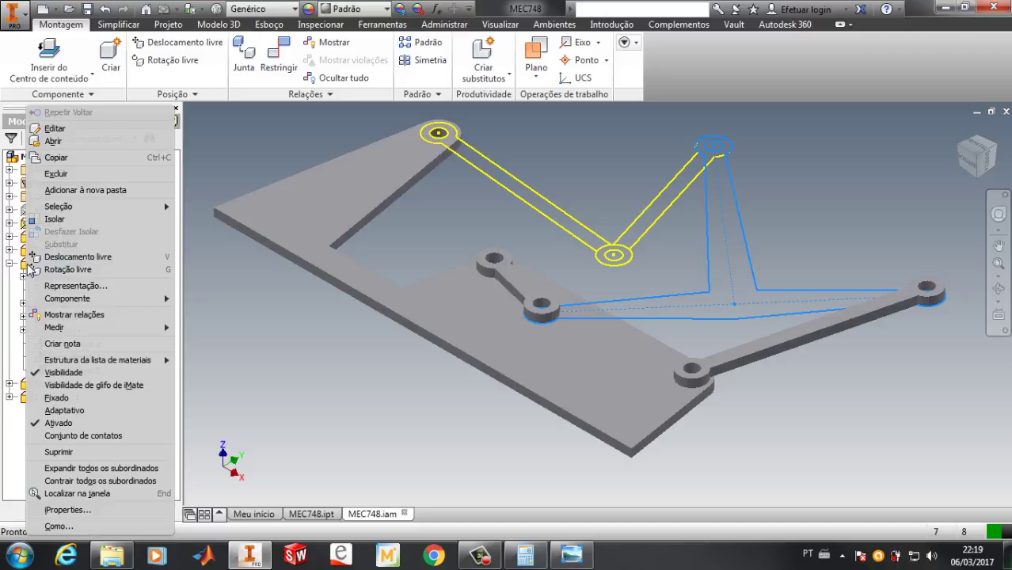
pyautogui.click(55, 128)
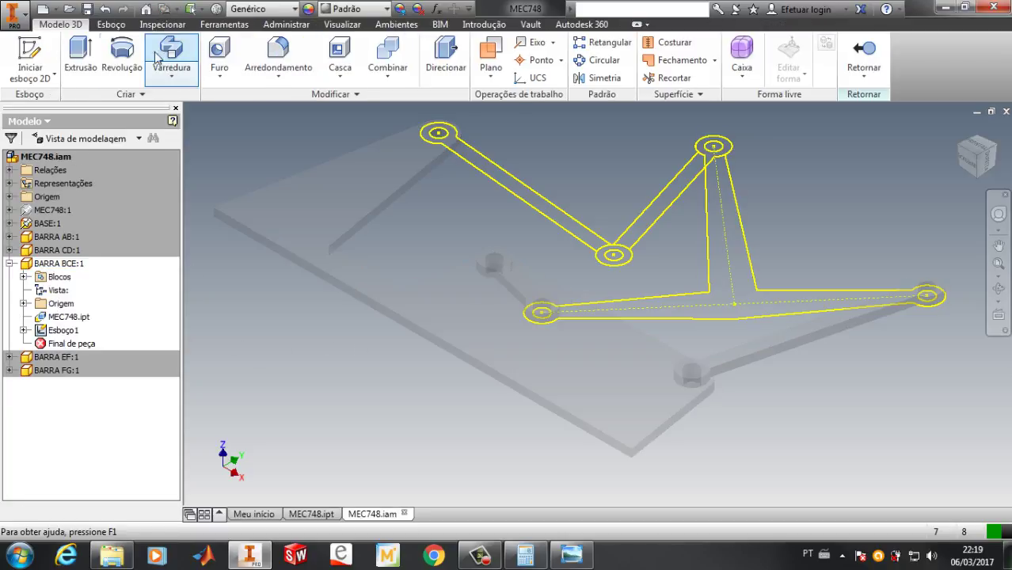
pyautogui.click(93, 75)
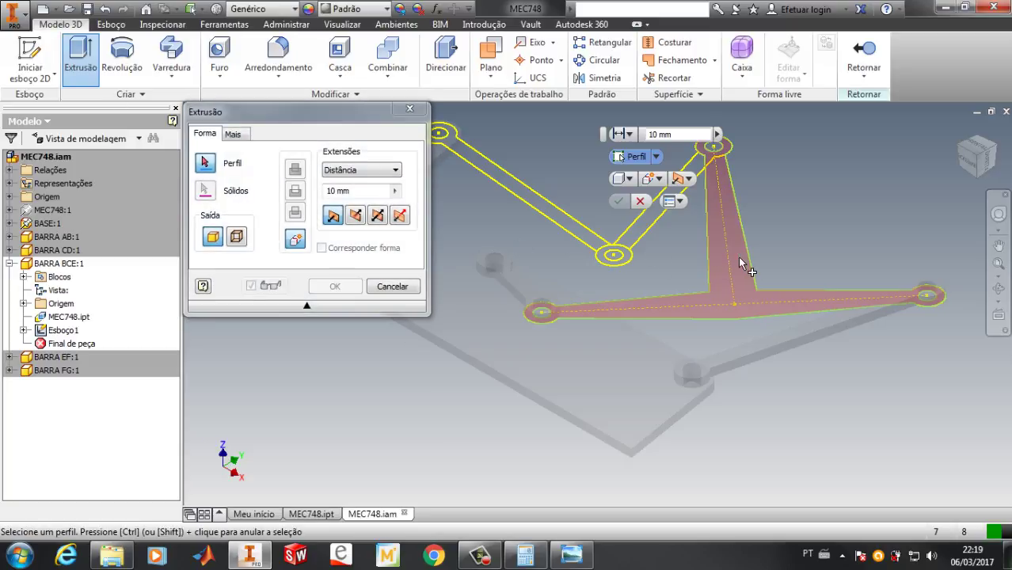
pyautogui.click(740, 264)
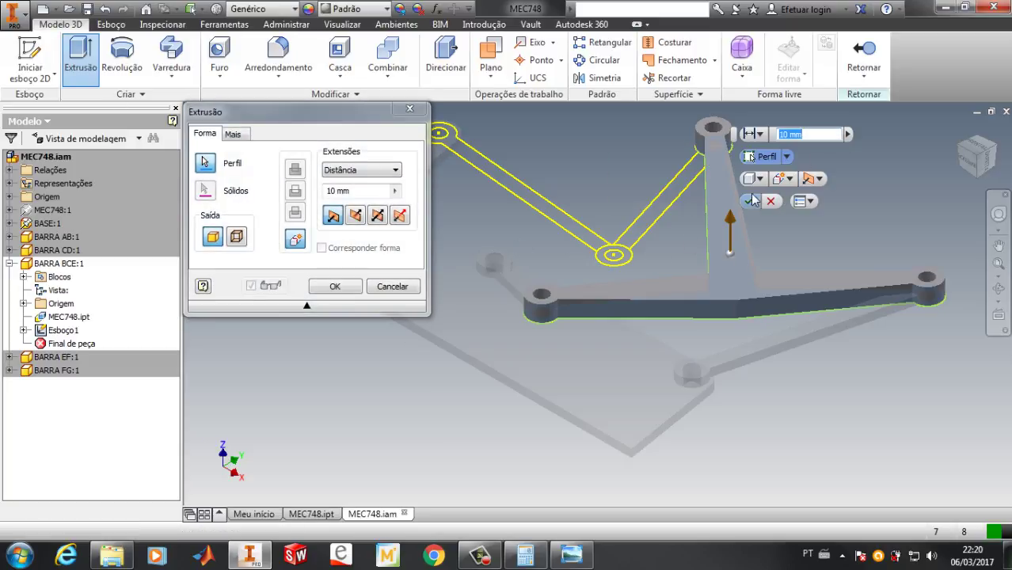
pyautogui.click(847, 135)
pyautogui.click(885, 176)
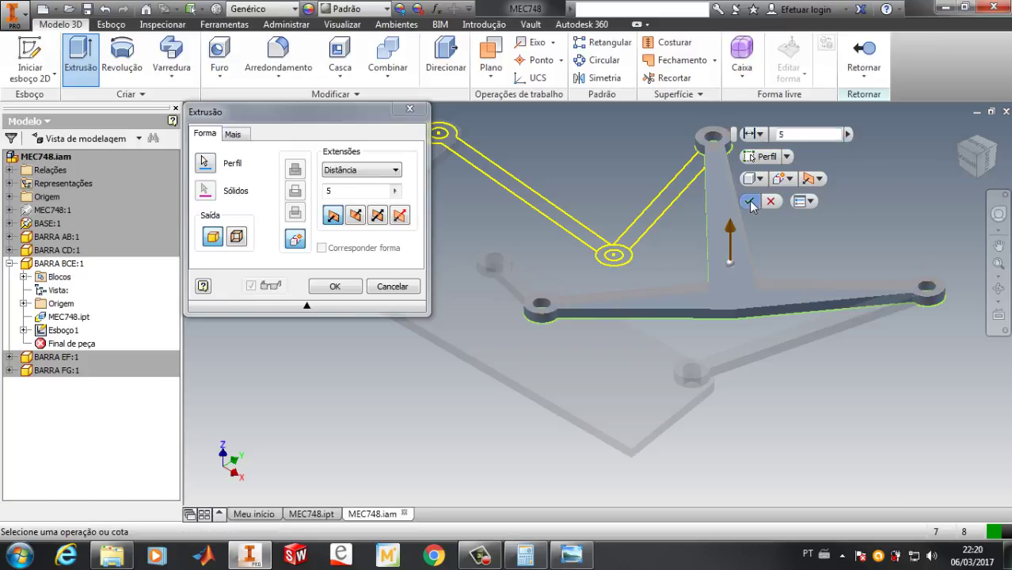
pyautogui.click(749, 202)
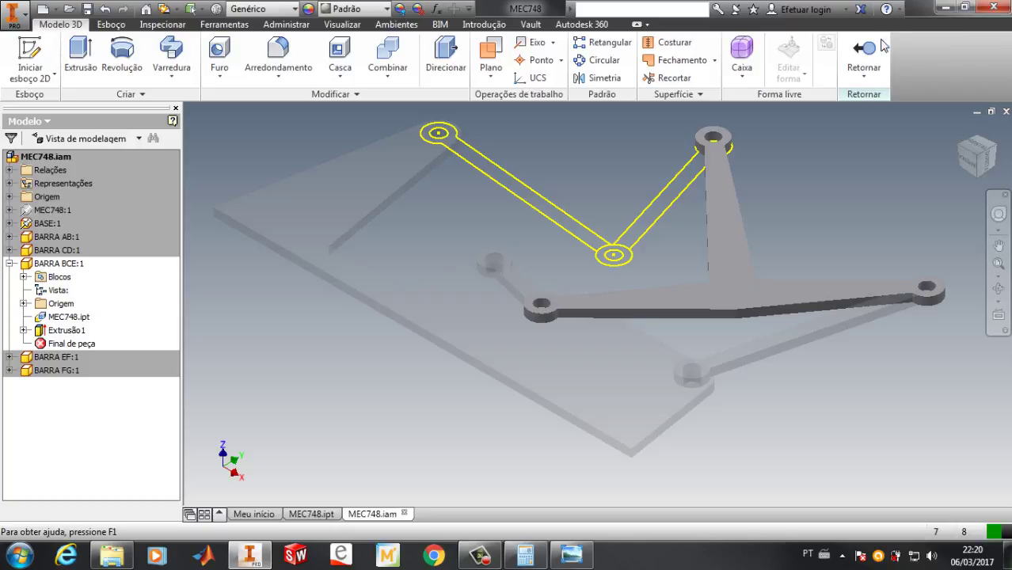
pyautogui.click(863, 55)
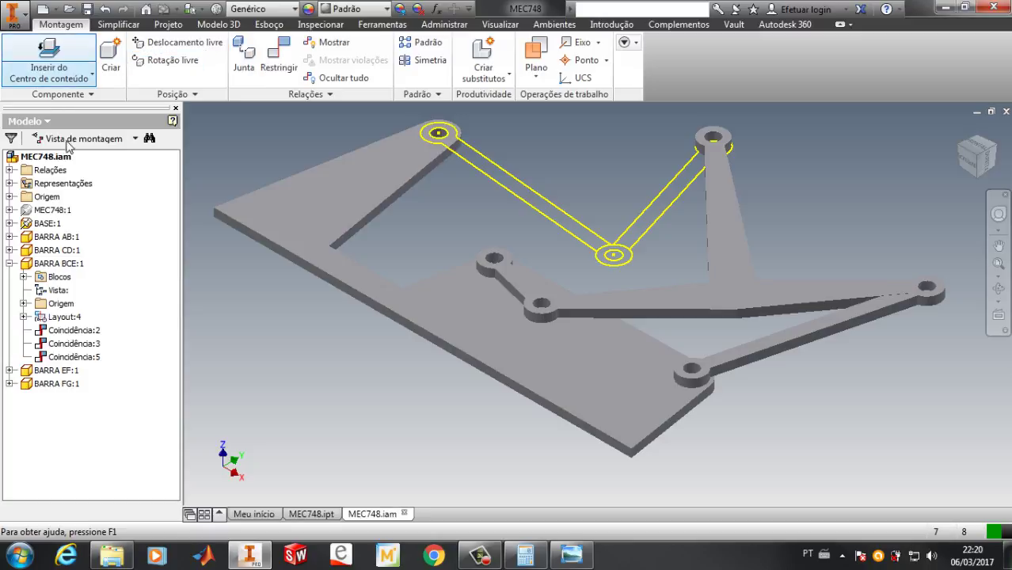
# Edit BARRA EF in place, extrude its profile 5 mm upwards with the end holes open, and return to the assembly
pyautogui.rightClick(35, 373)
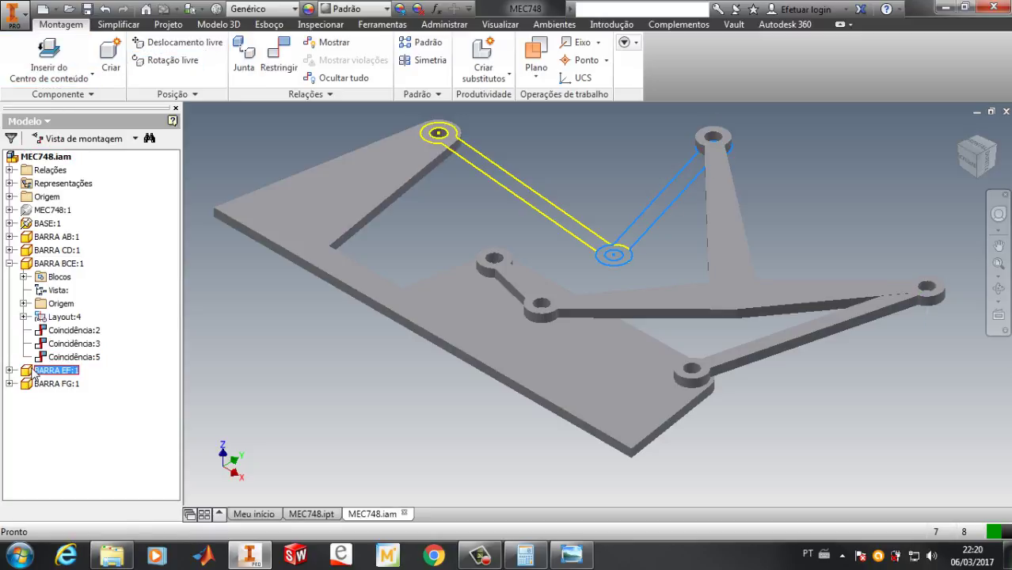
pyautogui.click(59, 129)
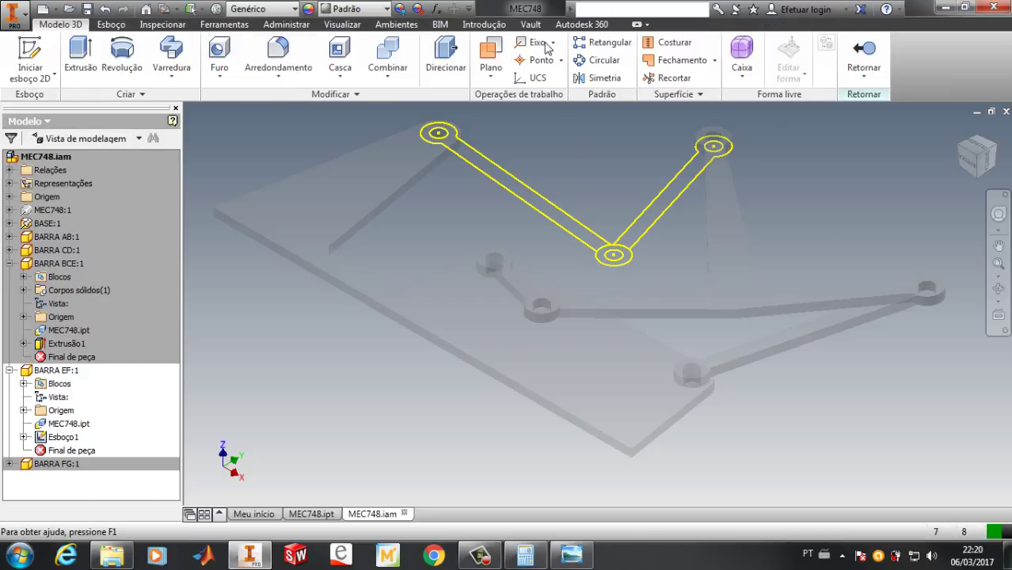
pyautogui.click(79, 54)
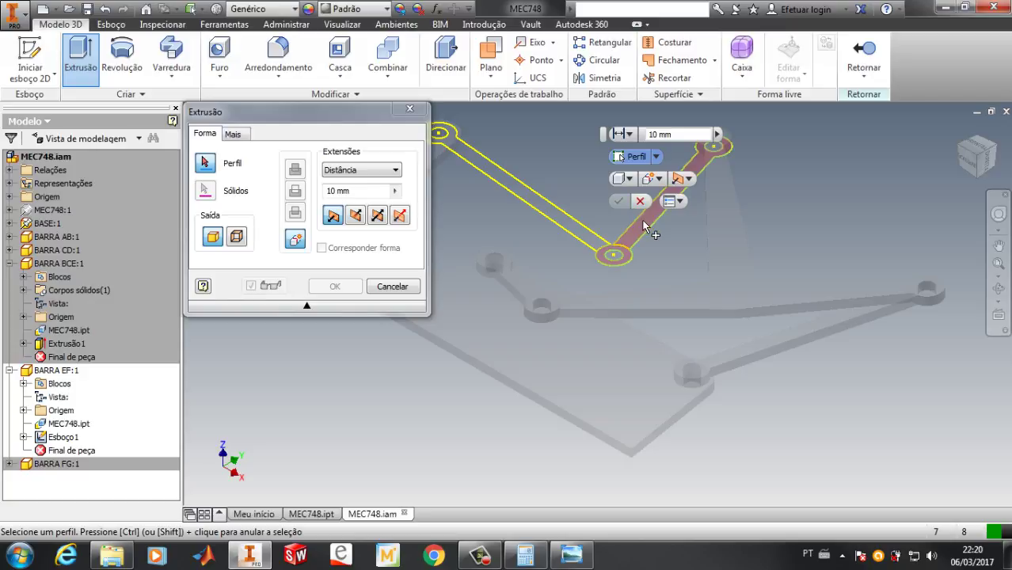
pyautogui.click(645, 228)
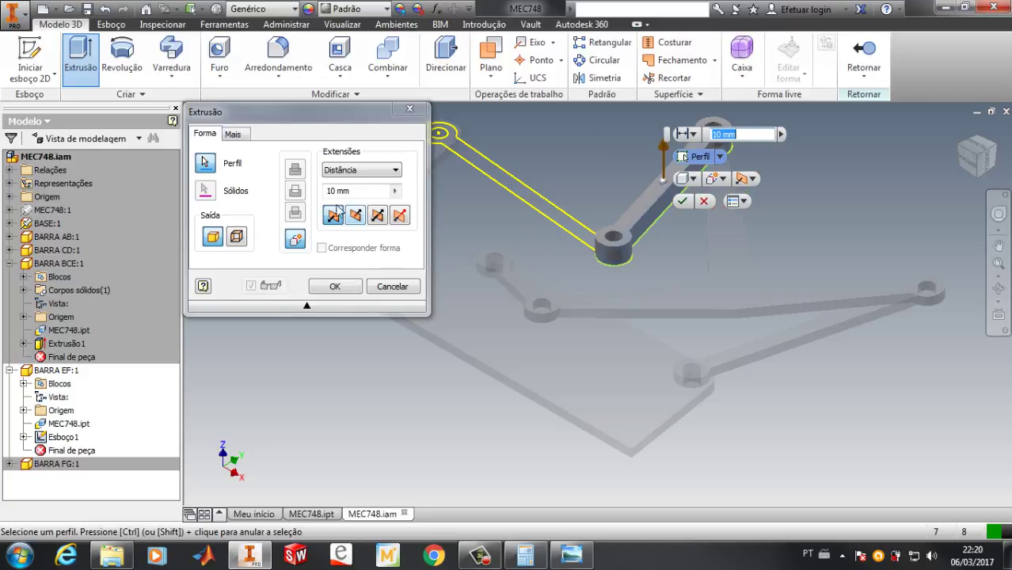
pyautogui.click(396, 193)
pyautogui.click(436, 233)
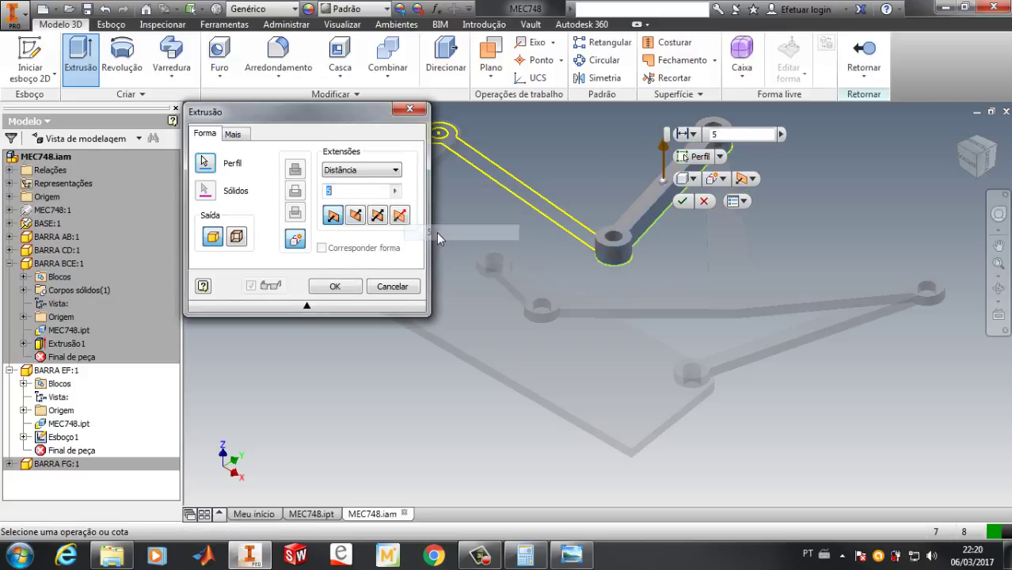
pyautogui.click(682, 201)
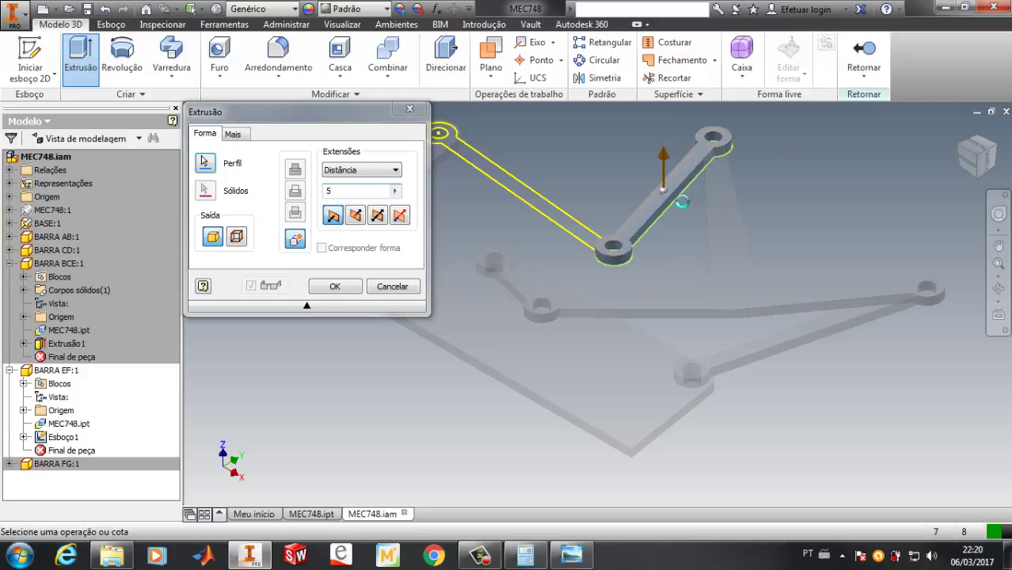
pyautogui.click(864, 49)
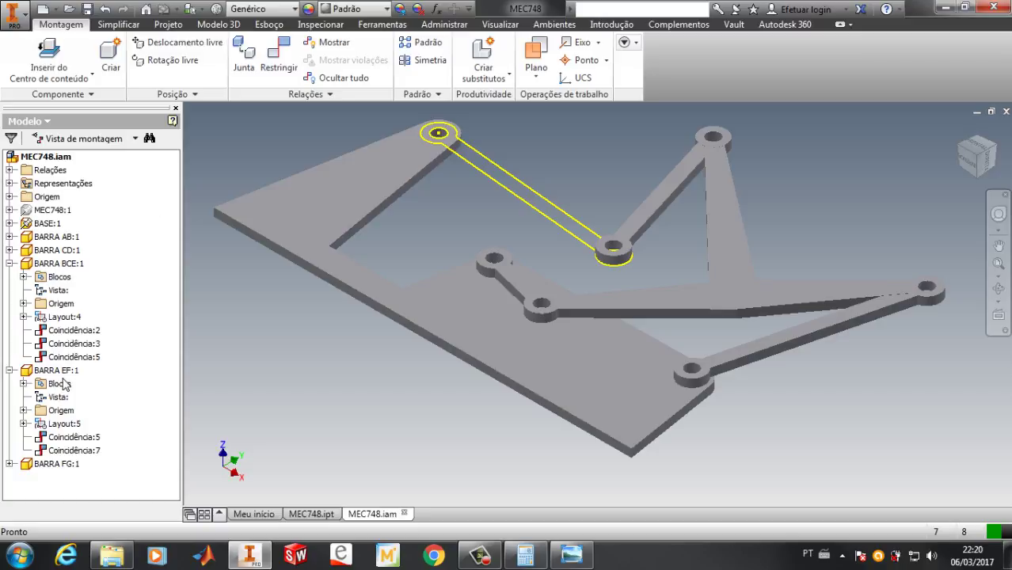
# Edit BARRA FG in place, extrude its profile 5 mm upwards with the end holes open, and return to the assembly
pyautogui.click(24, 467)
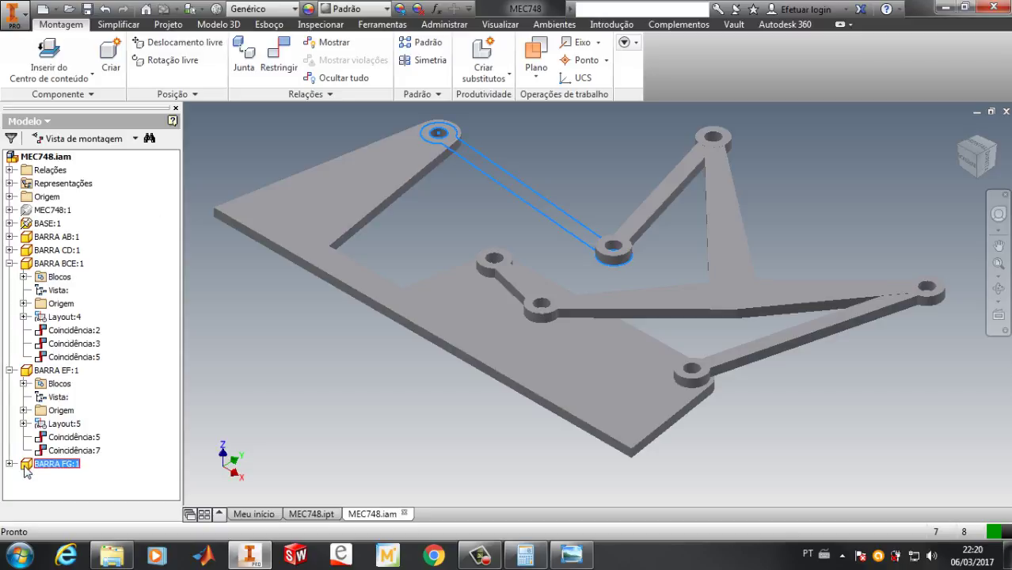
pyautogui.rightClick(24, 467)
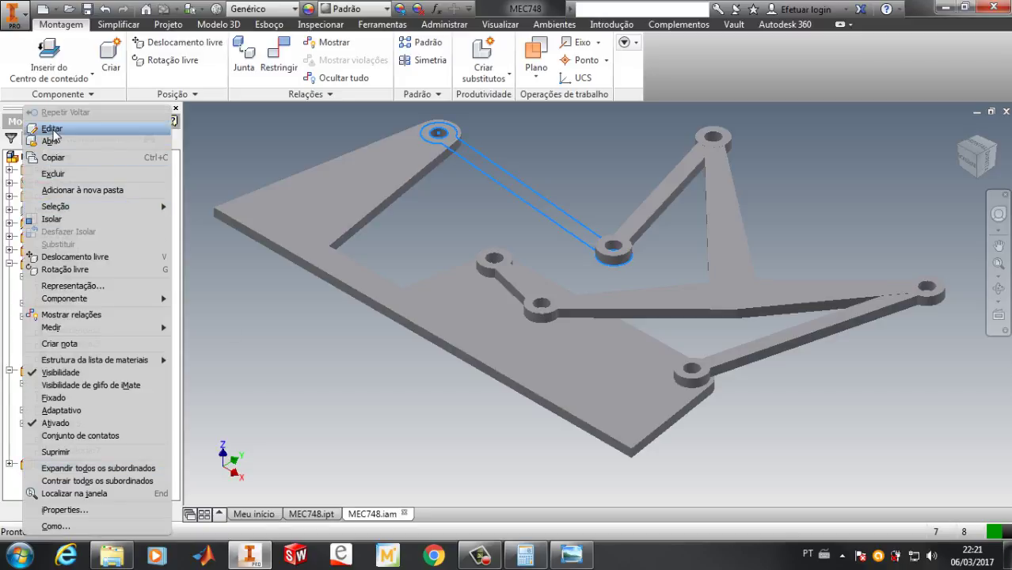
pyautogui.click(52, 129)
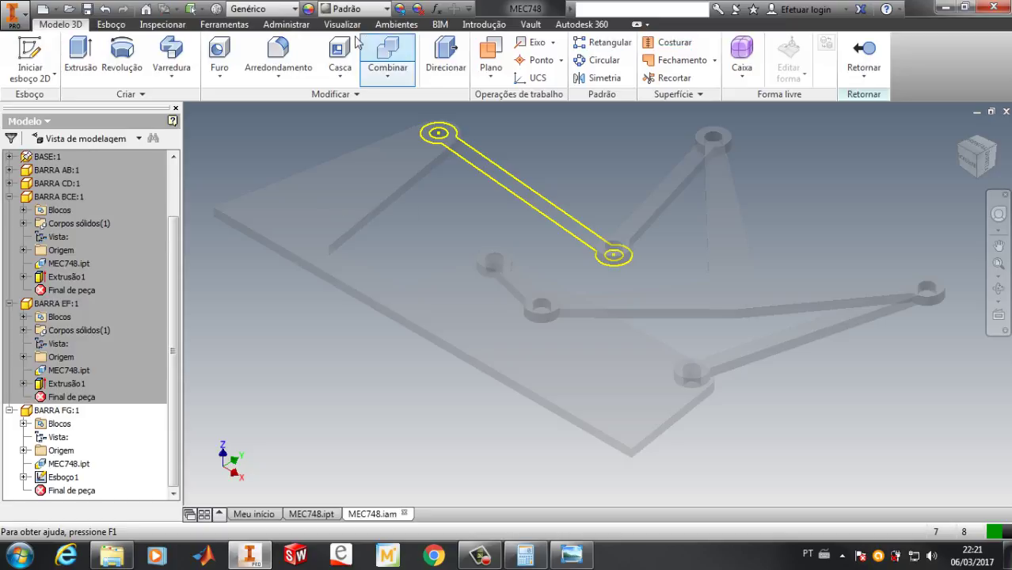
pyautogui.click(80, 54)
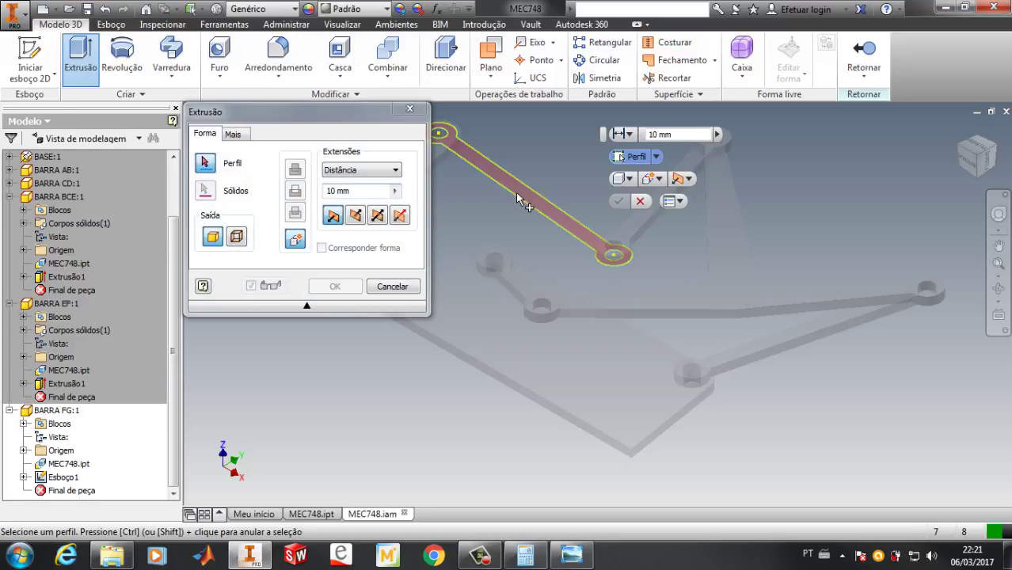
pyautogui.click(519, 201)
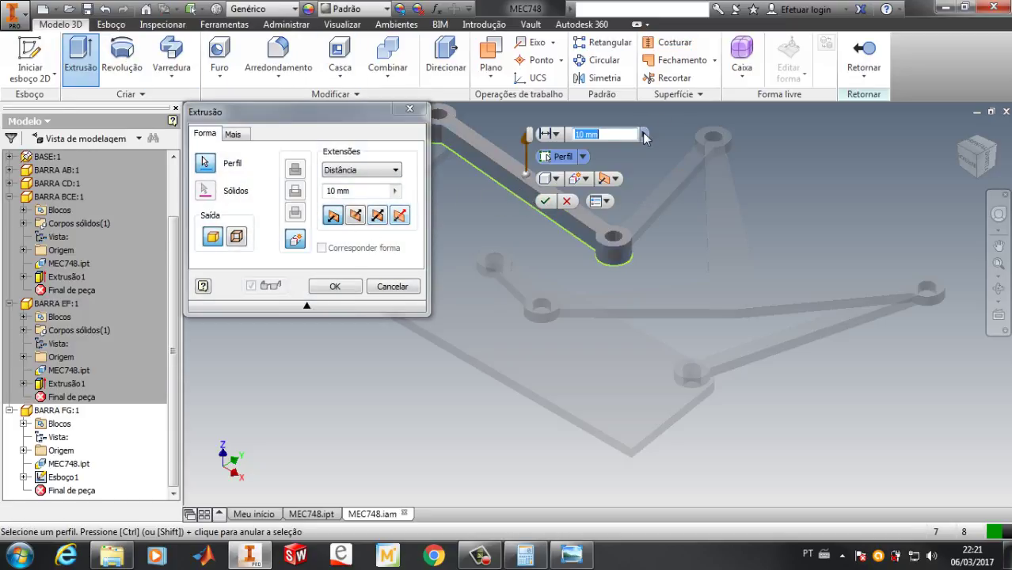
pyautogui.click(643, 136)
pyautogui.click(679, 174)
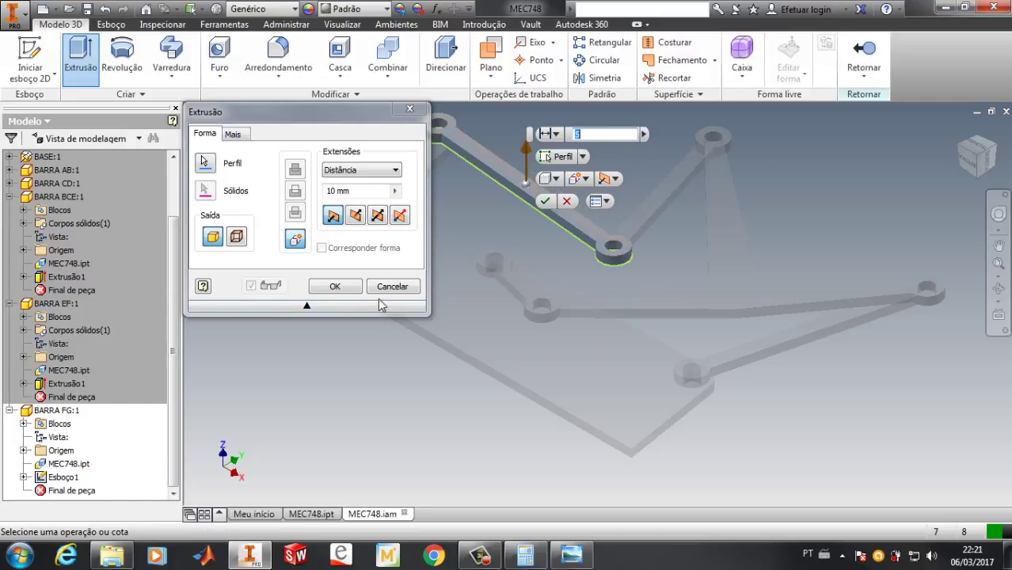
pyautogui.click(544, 201)
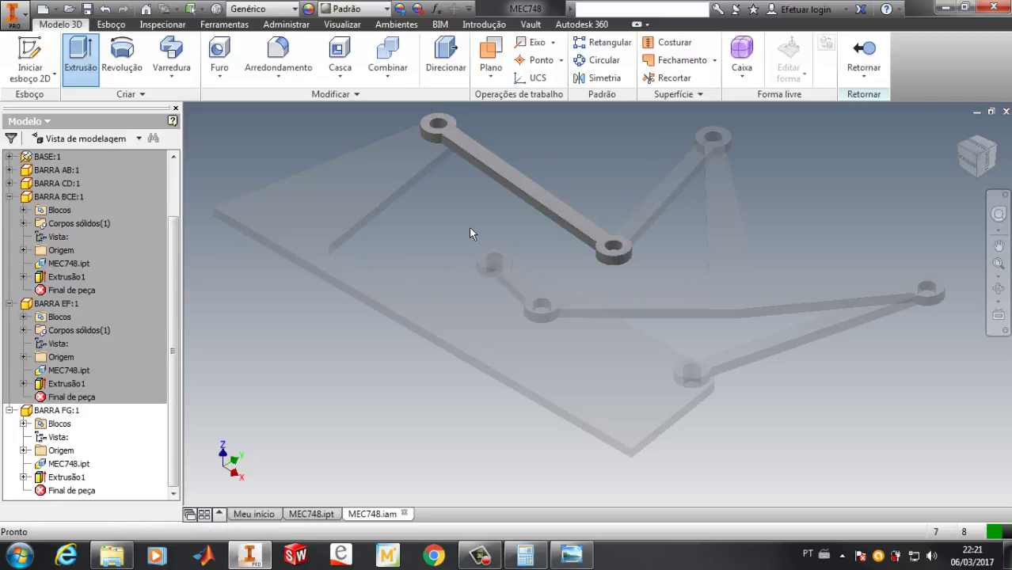
pyautogui.click(864, 53)
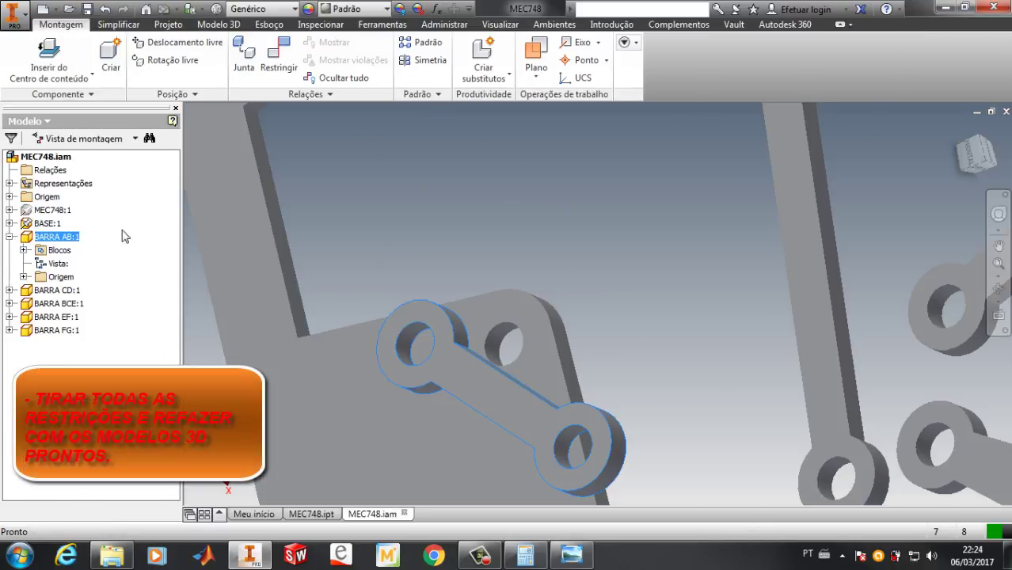
# Constrain an end hole of BARRA AB concentric with the rounded-corner hole of BASE using an axis mate with 0 mm offset
pyautogui.click(9, 236)
pyautogui.click(360, 212)
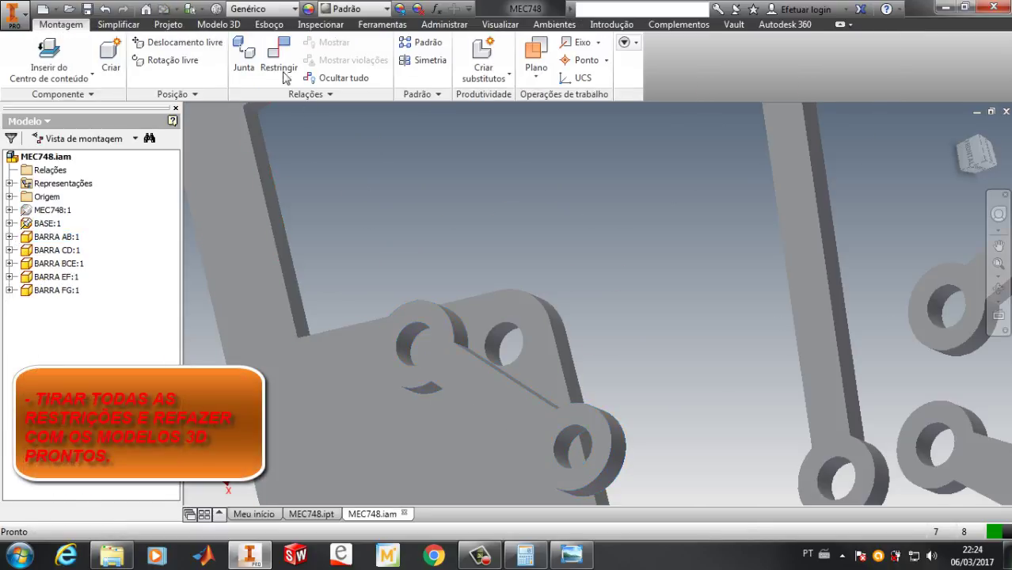
pyautogui.click(283, 72)
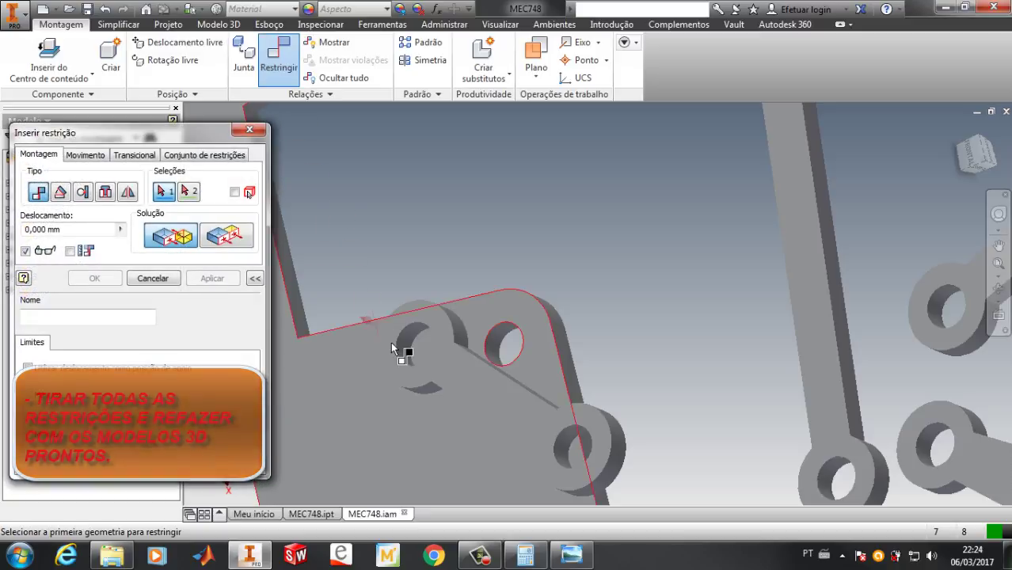
pyautogui.click(420, 343)
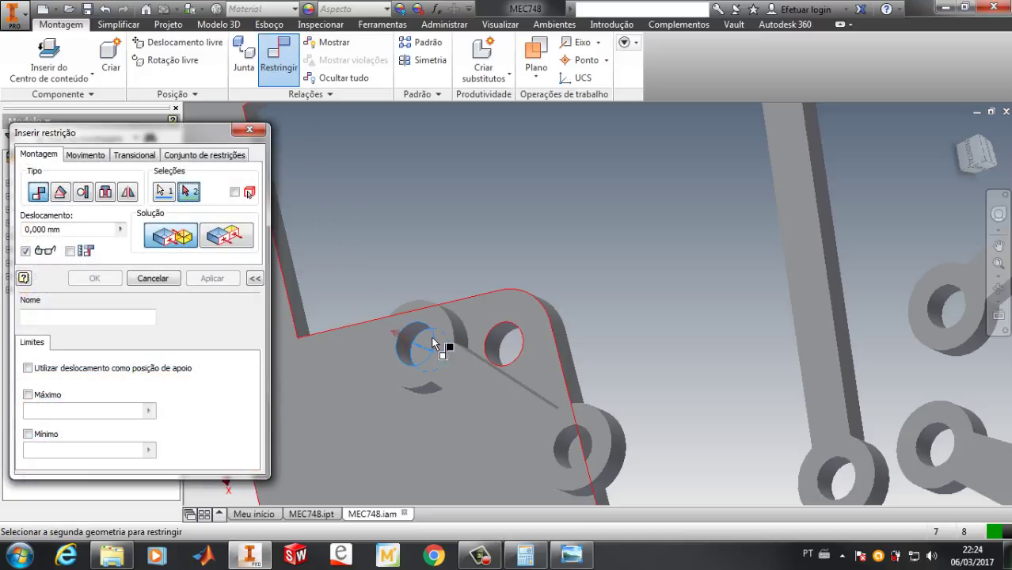
pyautogui.click(507, 336)
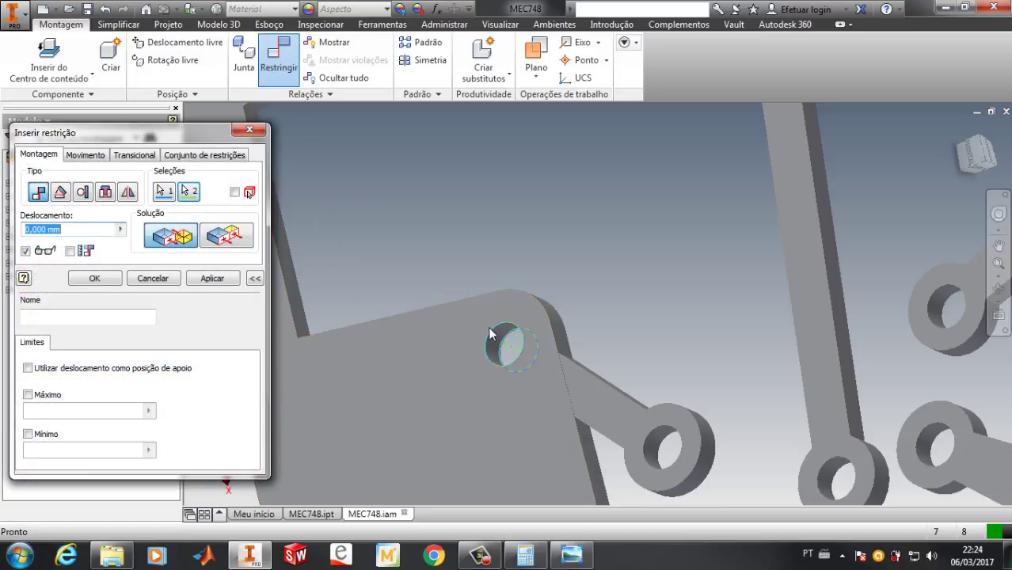
pyautogui.click(207, 278)
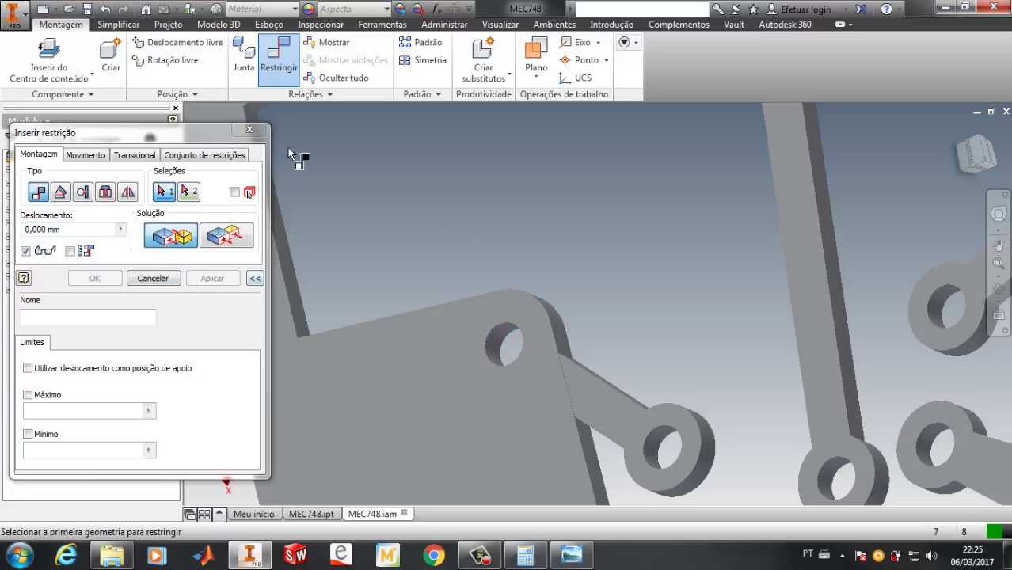
pyautogui.click(249, 131)
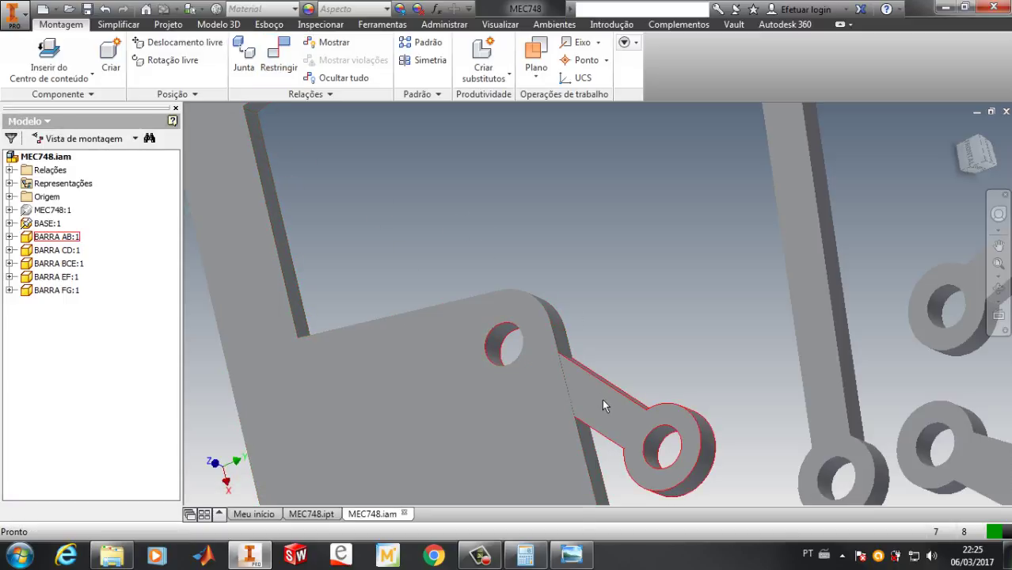
# Slide BARRA AB along the shared hole axis until it stands clear above the top face of BASE
pyautogui.moveTo(602, 399); pyautogui.dragTo(490, 372)
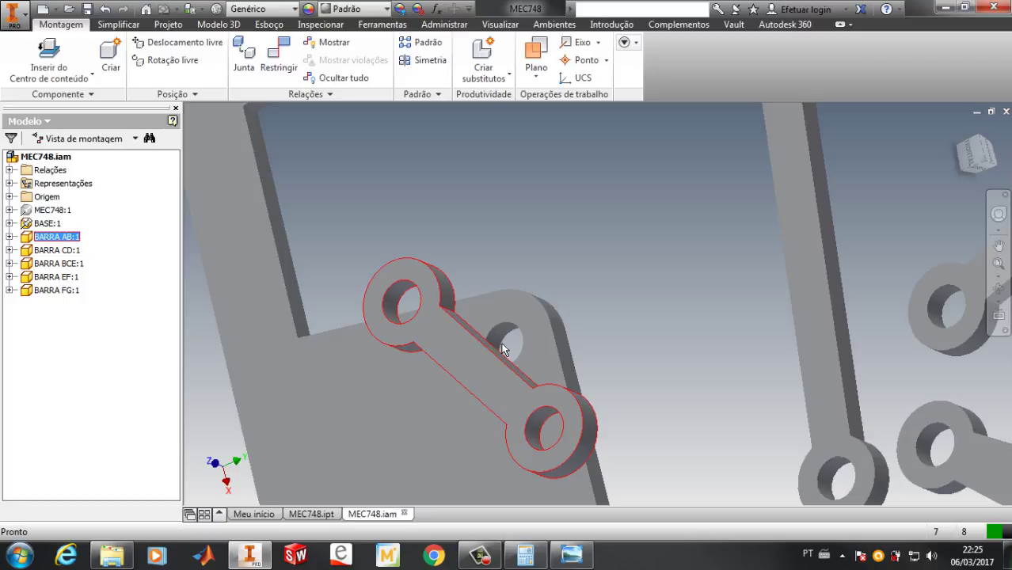
pyautogui.keyDown('shift'); pyautogui.moveTo(610, 334); pyautogui.dragTo(600, 222, button='middle'); pyautogui.keyUp('shift')
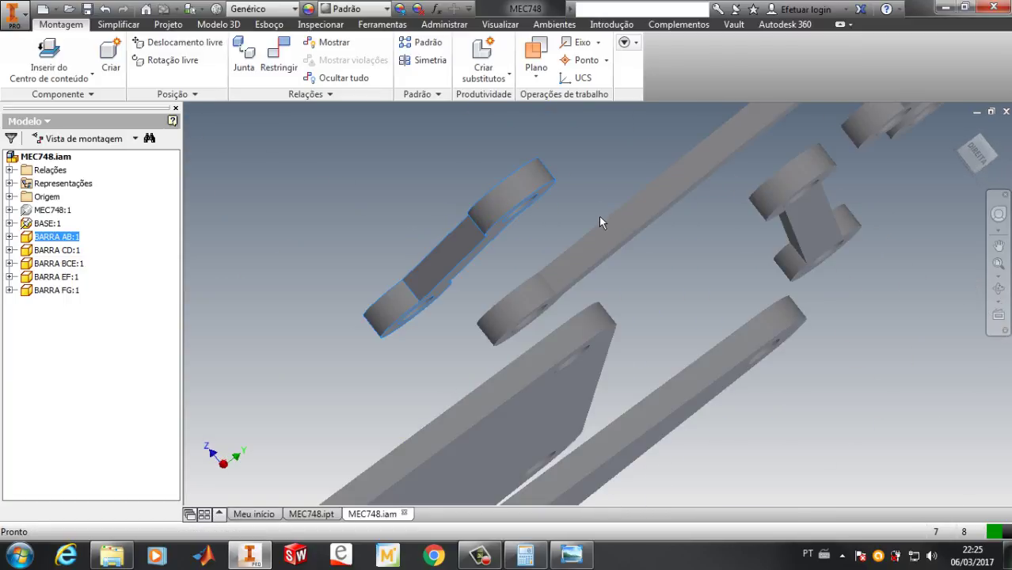
pyautogui.press('F6')
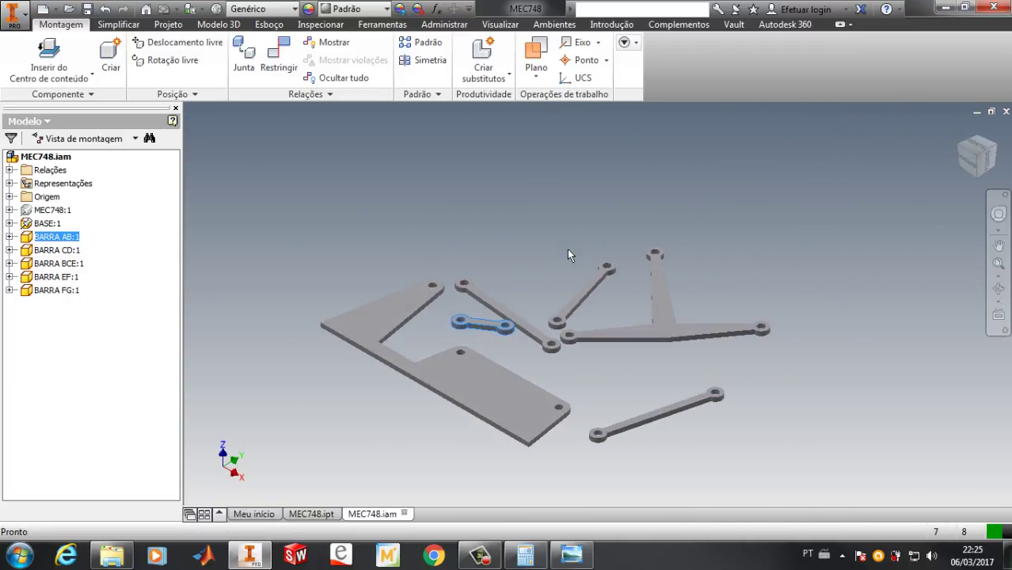
pyautogui.click(458, 325)
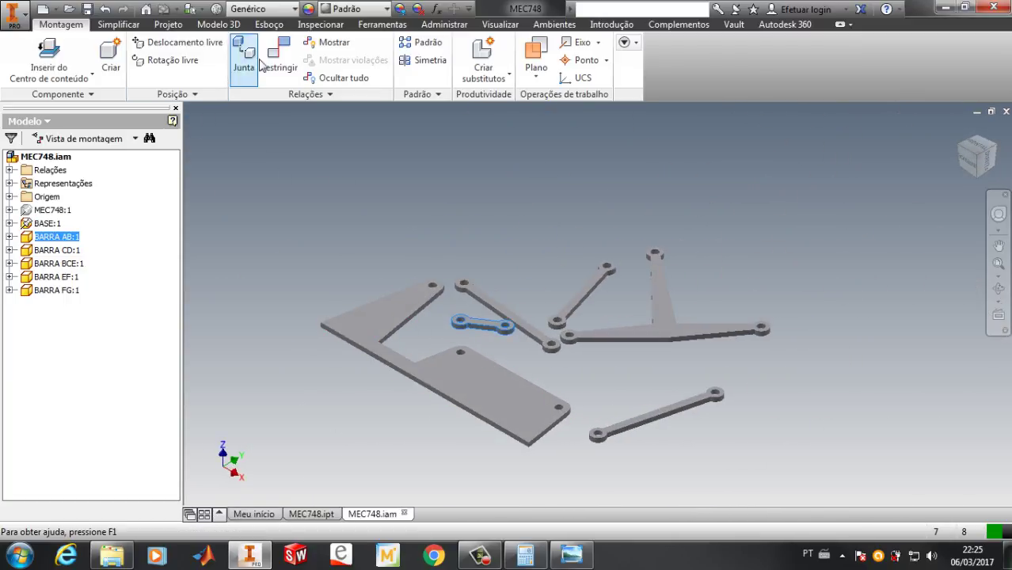
# Mate the underside of BARRA AB to the top face of BASE with 0 mm offset
pyautogui.click(278, 56)
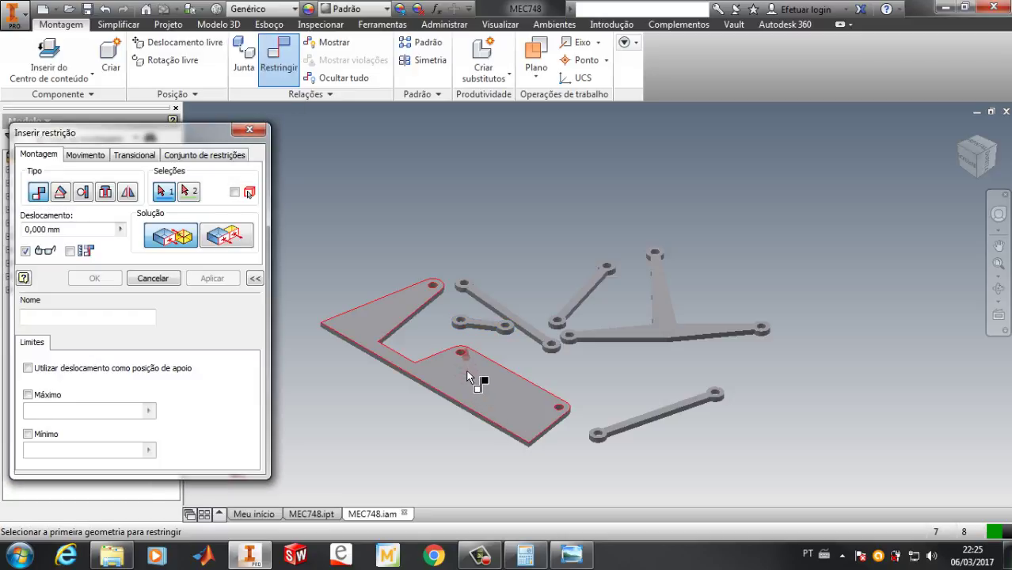
pyautogui.click(473, 378)
pyautogui.moveTo(484, 385); pyautogui.dragTo(474, 376, button='middle')
pyautogui.moveTo(506, 333); pyautogui.dragTo(625, 329)
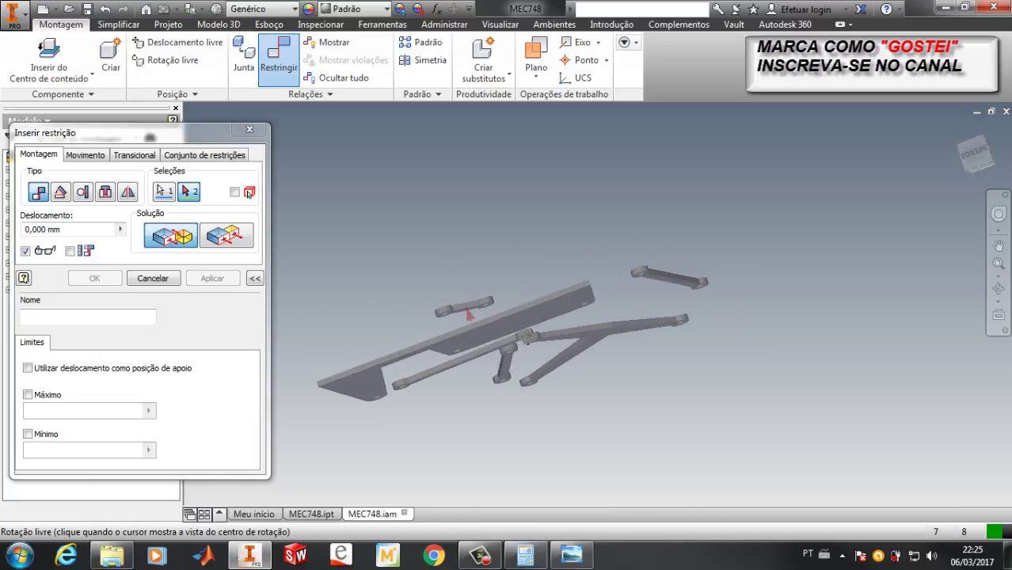
pyautogui.press('Escape')
pyautogui.scroll(5, 452, 339)
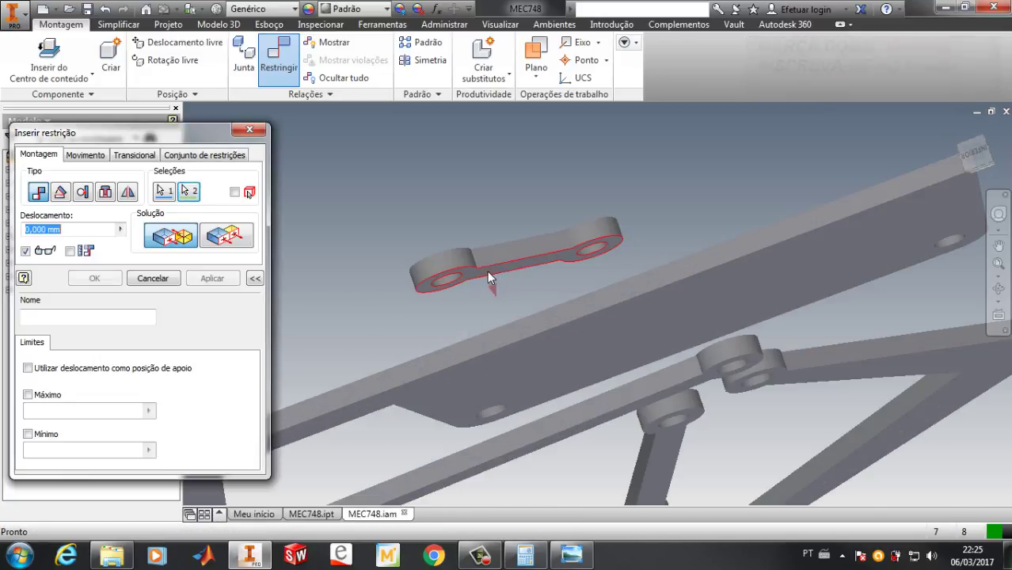
pyautogui.click(488, 273)
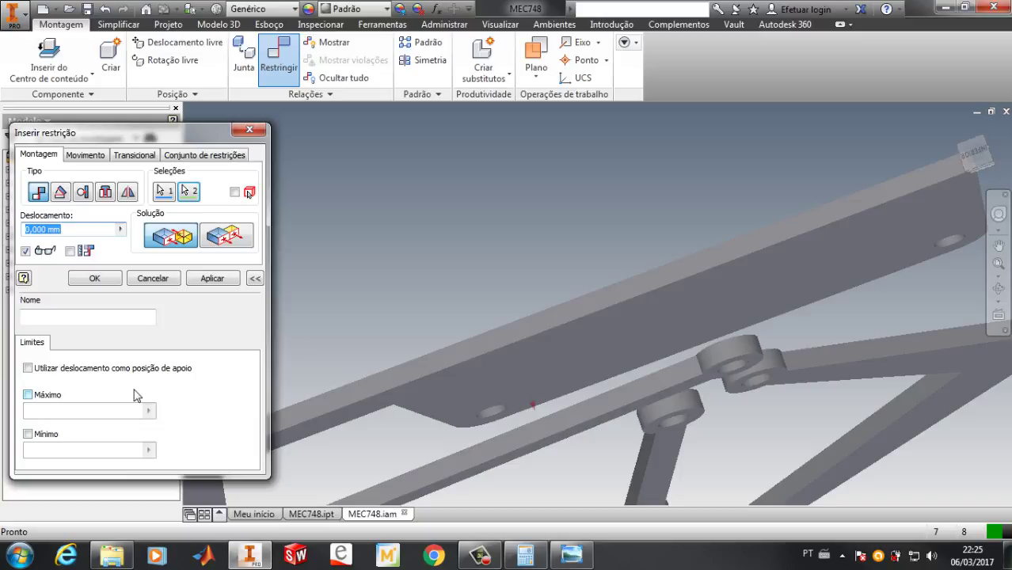